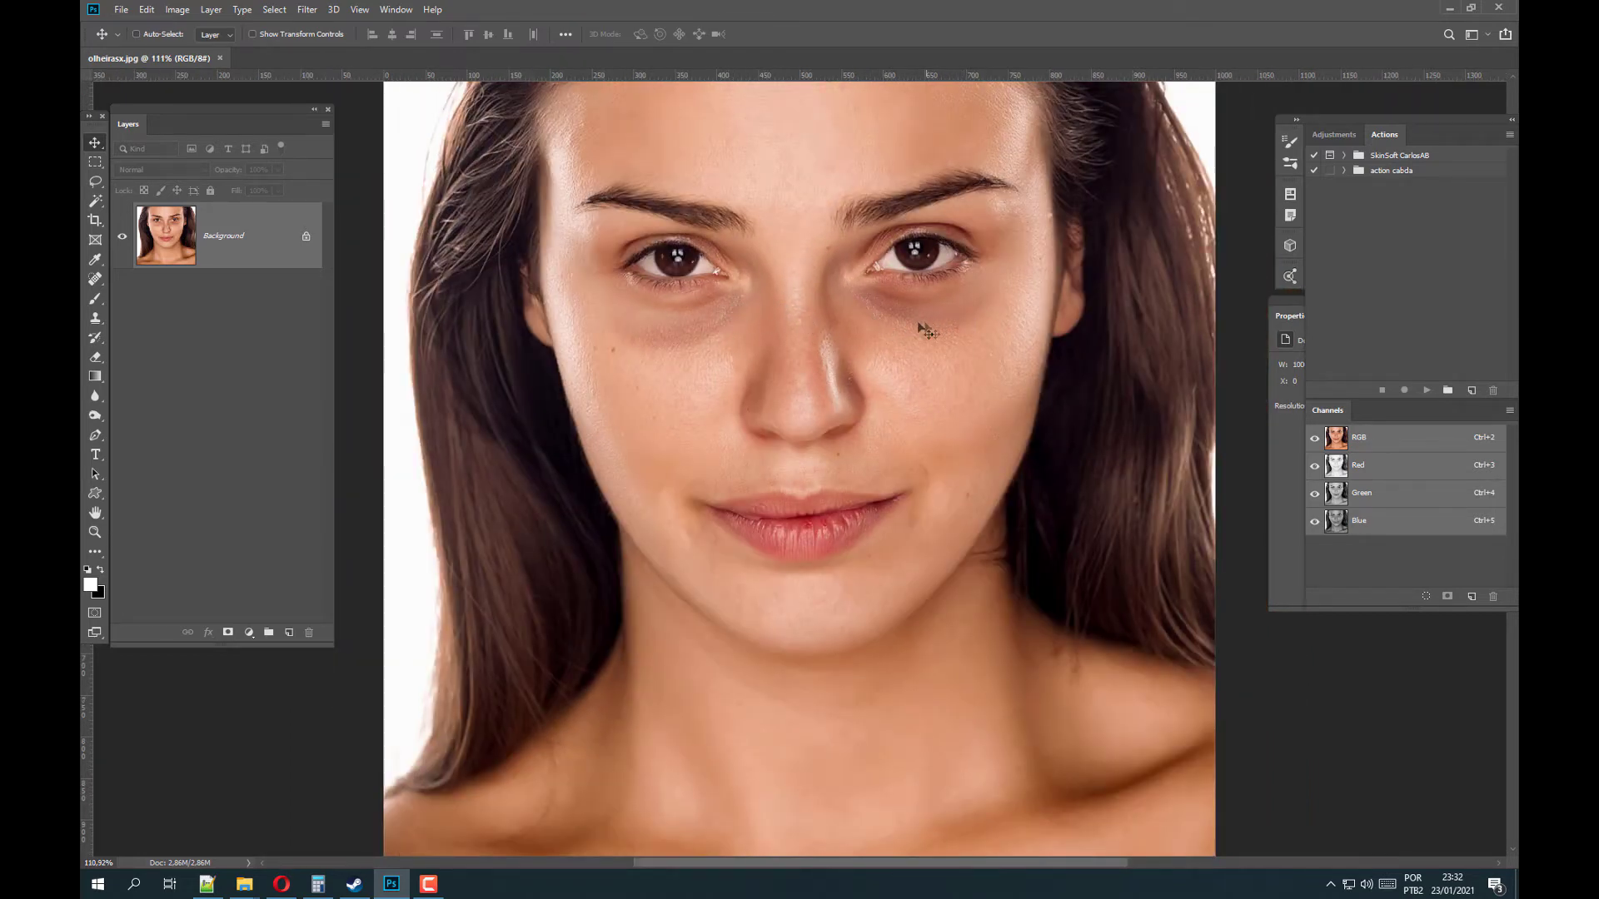
Duplicate the portrait's Background layer twice.
{"action": "scroll", "coordinate": [871, 329], "scroll_direction": "up", "scroll_amount": 2}
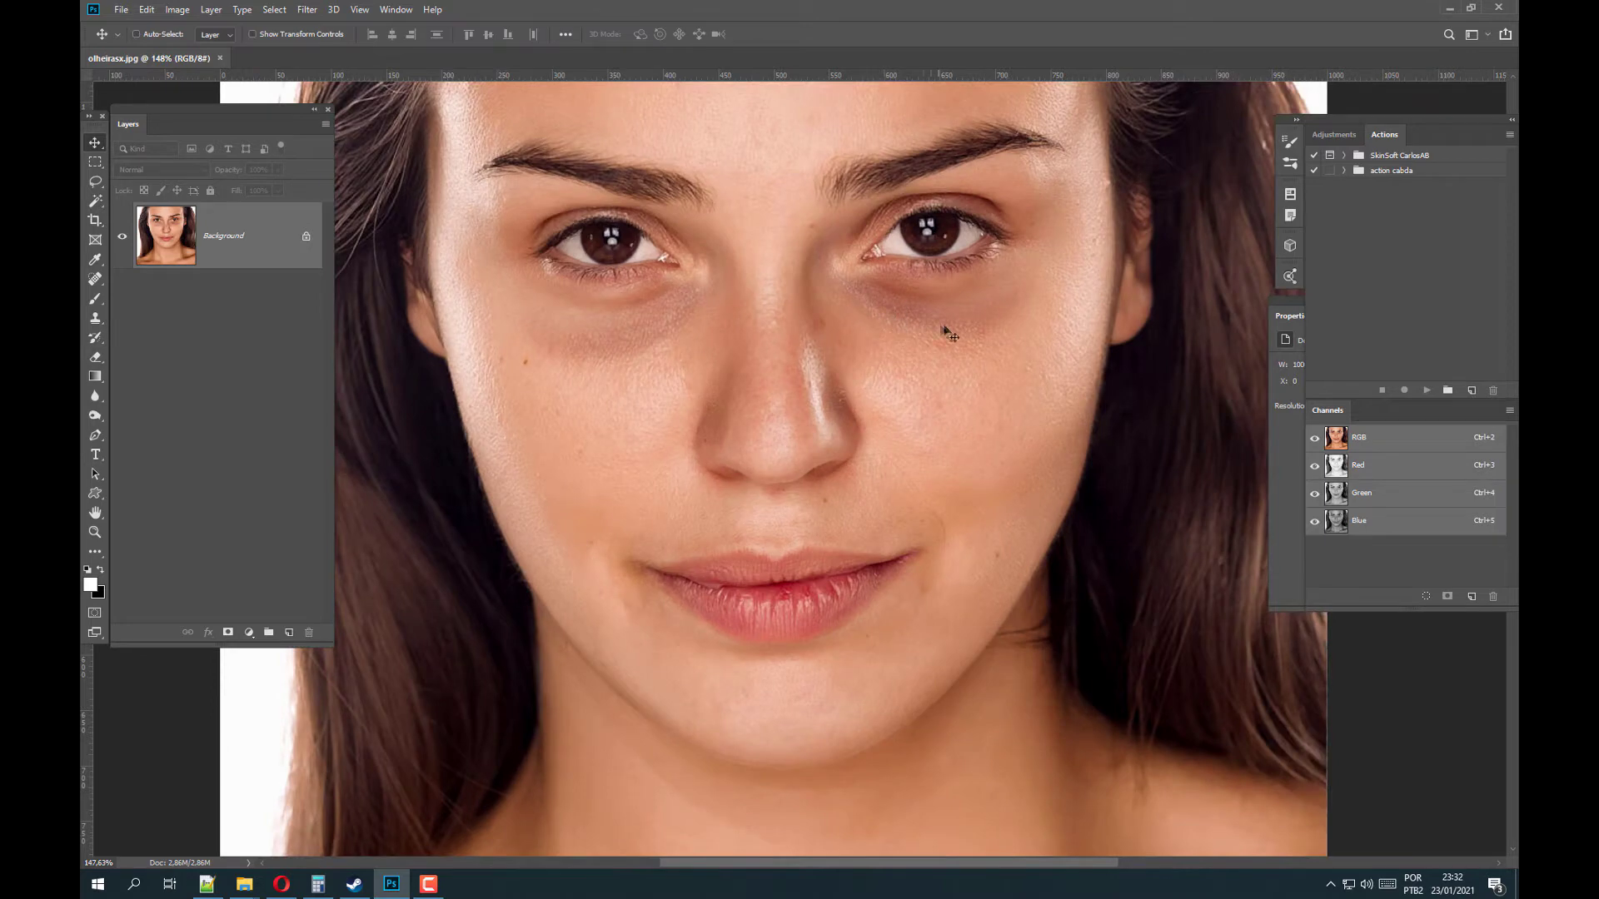
{"action": "scroll", "coordinate": [698, 353], "scroll_direction": "down", "scroll_amount": 2}
{"action": "scroll", "coordinate": [698, 353], "scroll_direction": "down", "scroll_amount": 1}
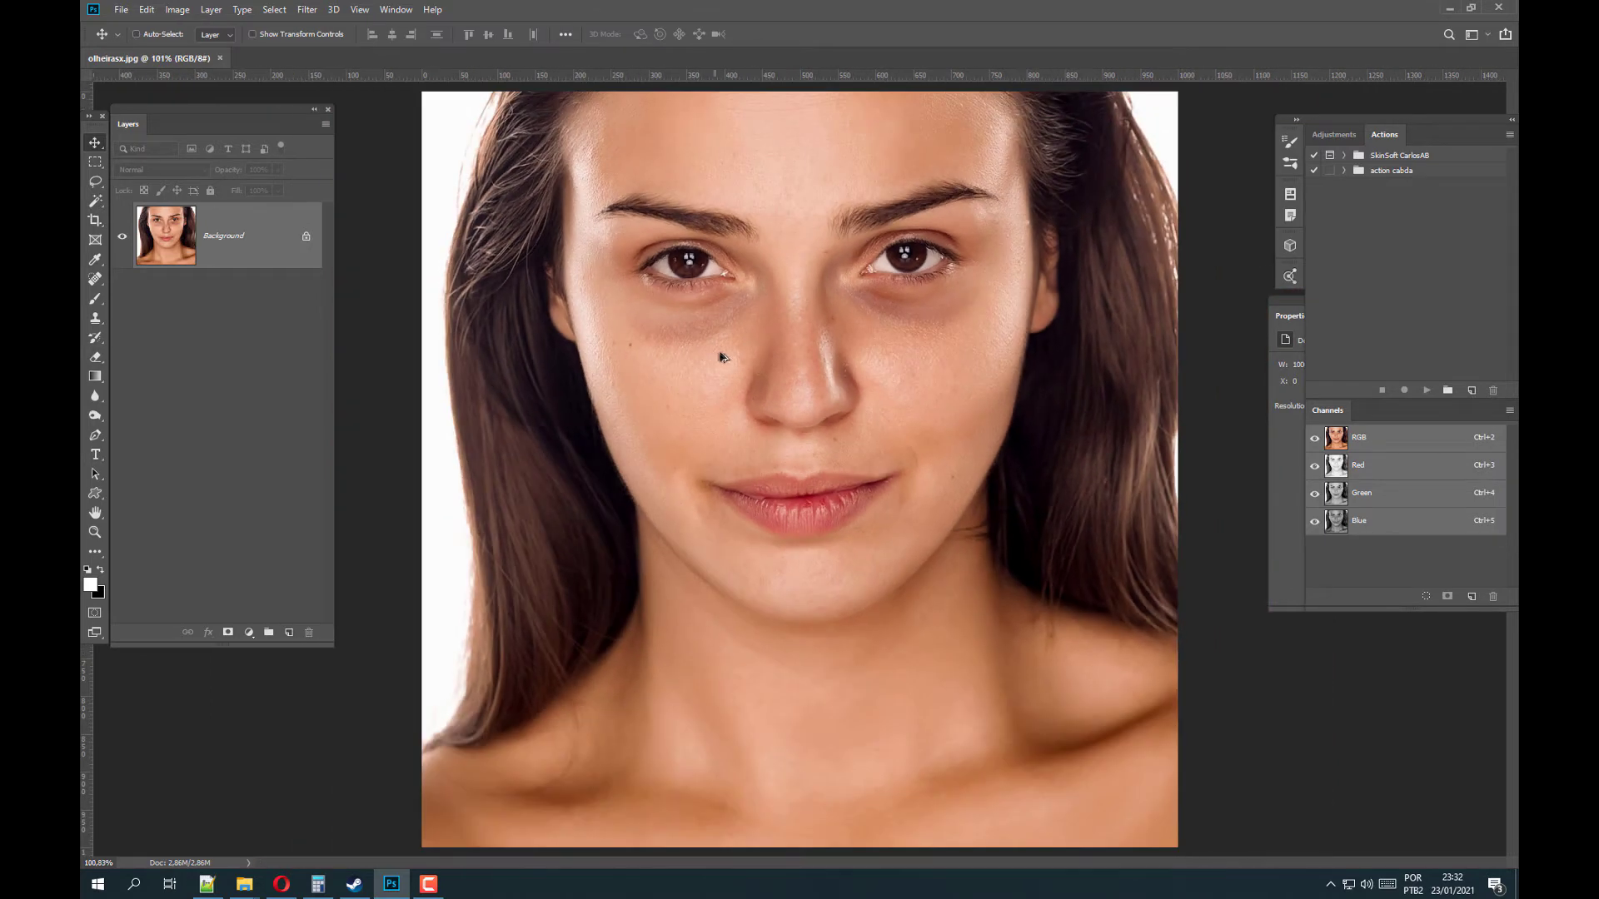
{"action": "scroll", "coordinate": [751, 356], "scroll_direction": "up", "scroll_amount": 3}
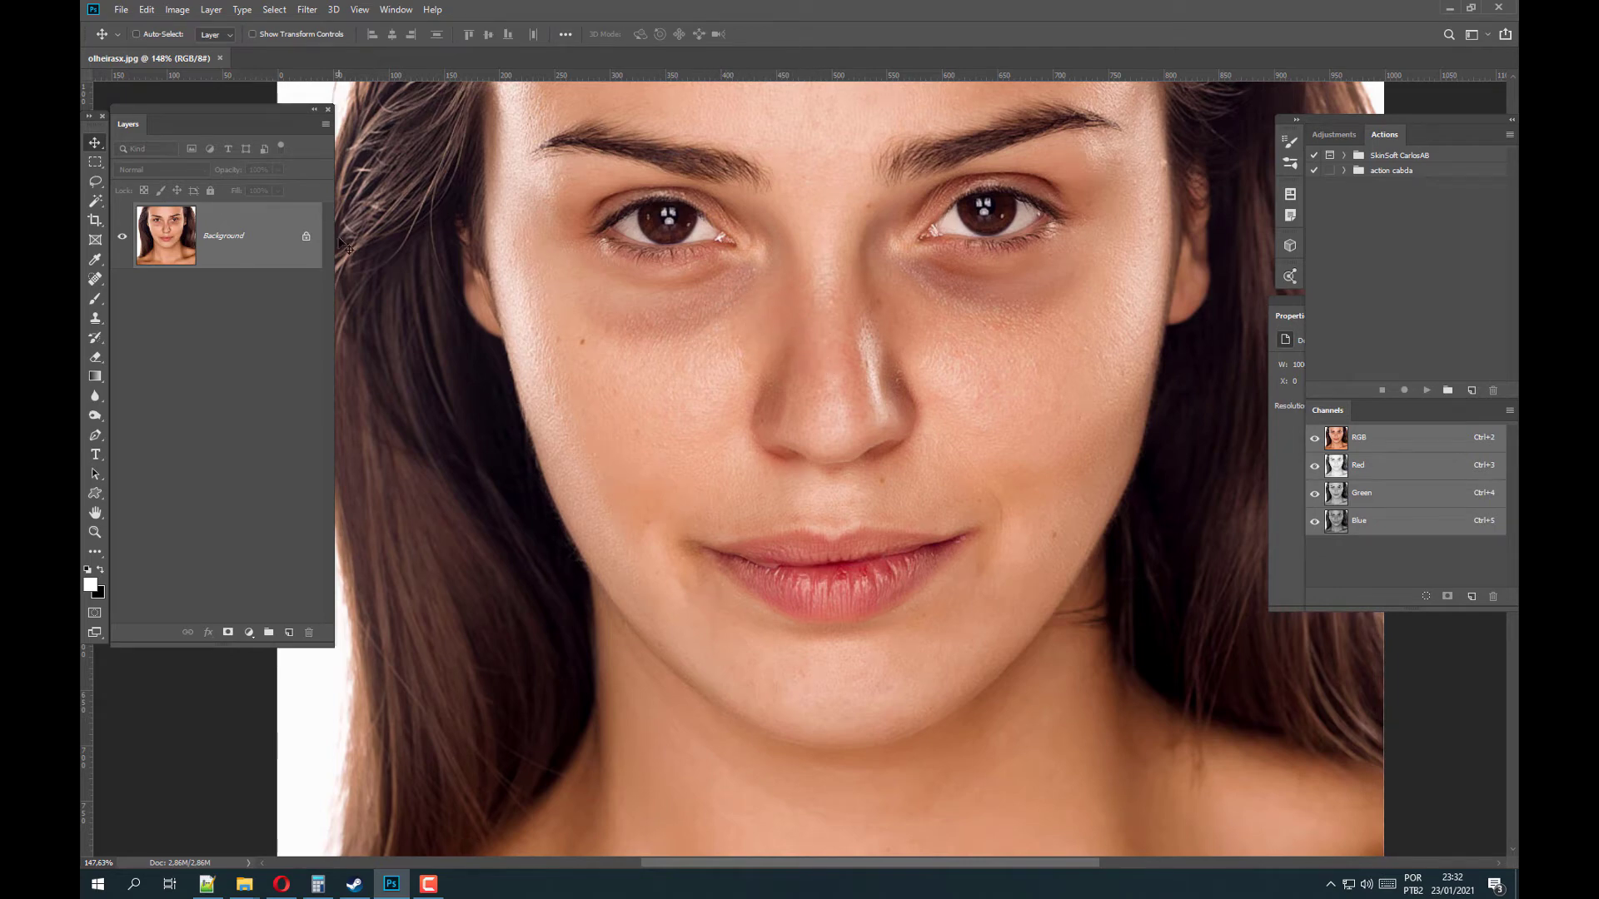
{"action": "key", "text": "ctrl+j"}
{"action": "key", "text": "ctrl+j"}
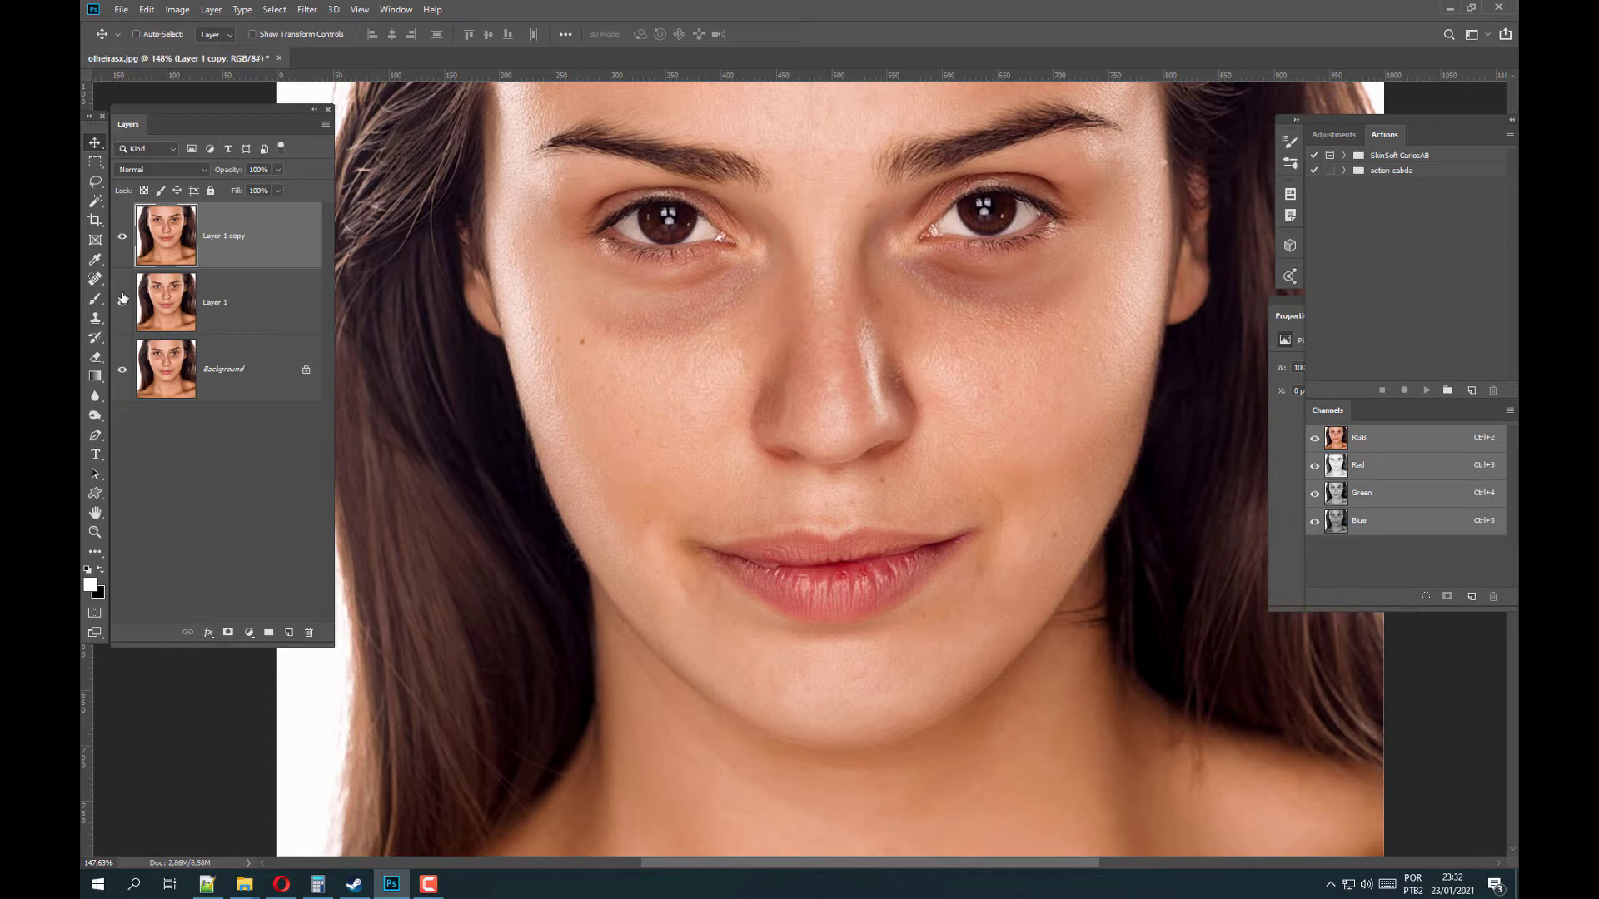
Rename the upper layer copy "alta freq" and the lower copy "baixa freq".
{"action": "double_click", "coordinate": [223, 240]}
{"action": "type", "text": "alta freq"}
{"action": "key", "text": "Return"}
{"action": "double_click", "coordinate": [218, 303]}
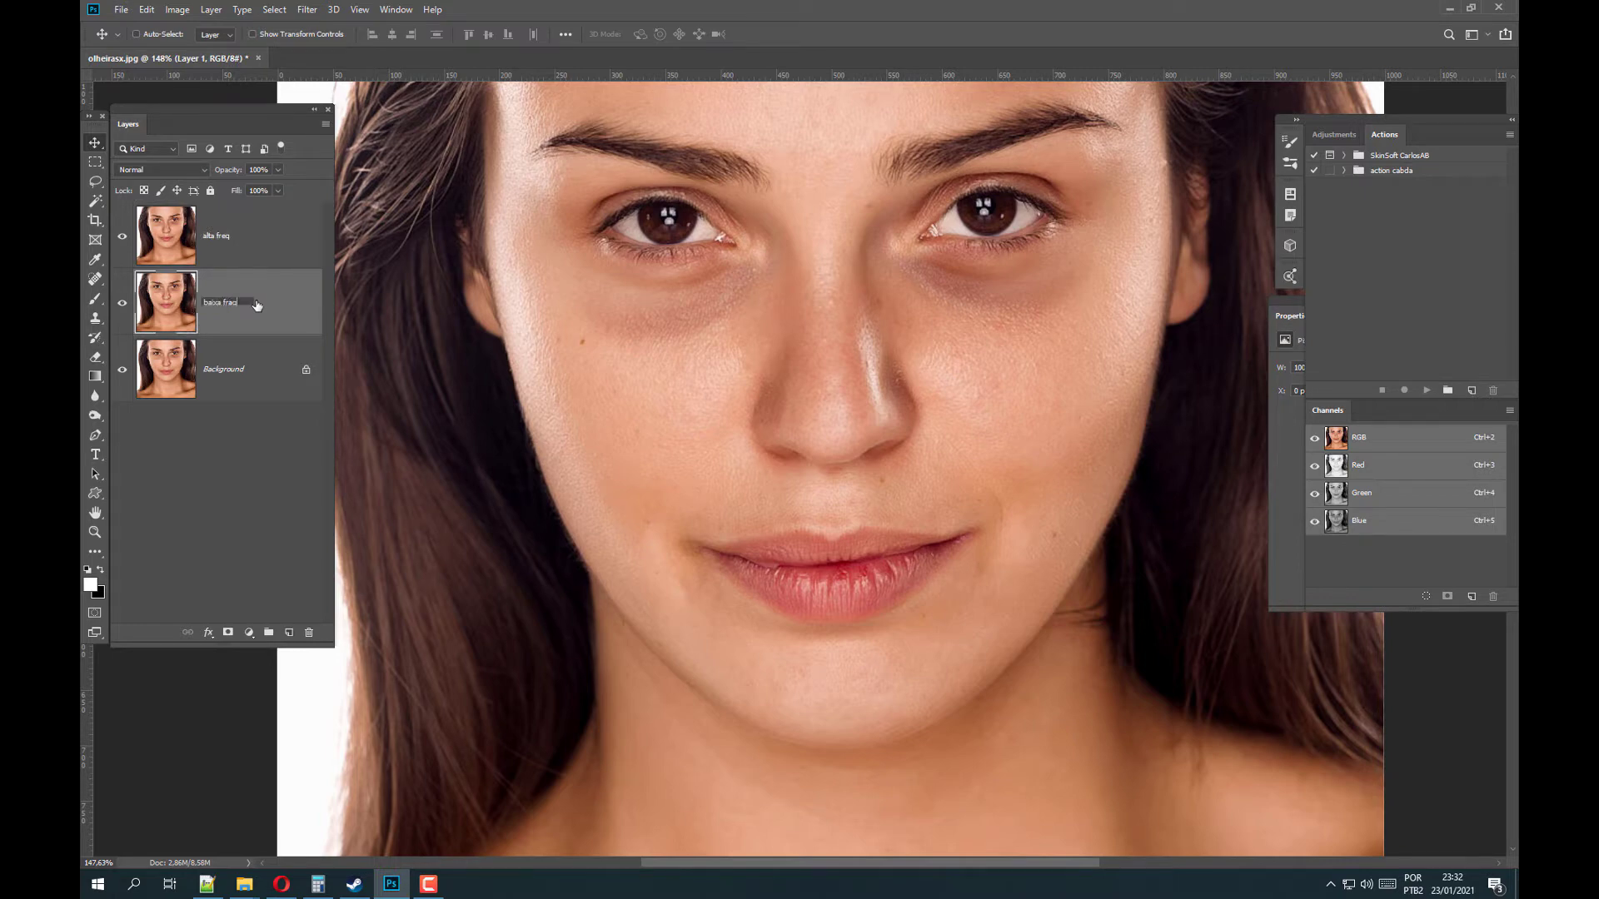
{"action": "type", "text": "baixa freq"}
{"action": "key", "text": "Return"}
Hide the alta freq layer, keeping baixa freq as the active layer.
{"action": "left_click", "coordinate": [122, 237]}
{"action": "scroll", "coordinate": [802, 358], "scroll_direction": "down", "scroll_amount": 5}
{"action": "scroll", "coordinate": [801, 358], "scroll_direction": "up", "scroll_amount": 2}
{"action": "scroll", "coordinate": [794, 323], "scroll_direction": "down", "scroll_amount": 2}
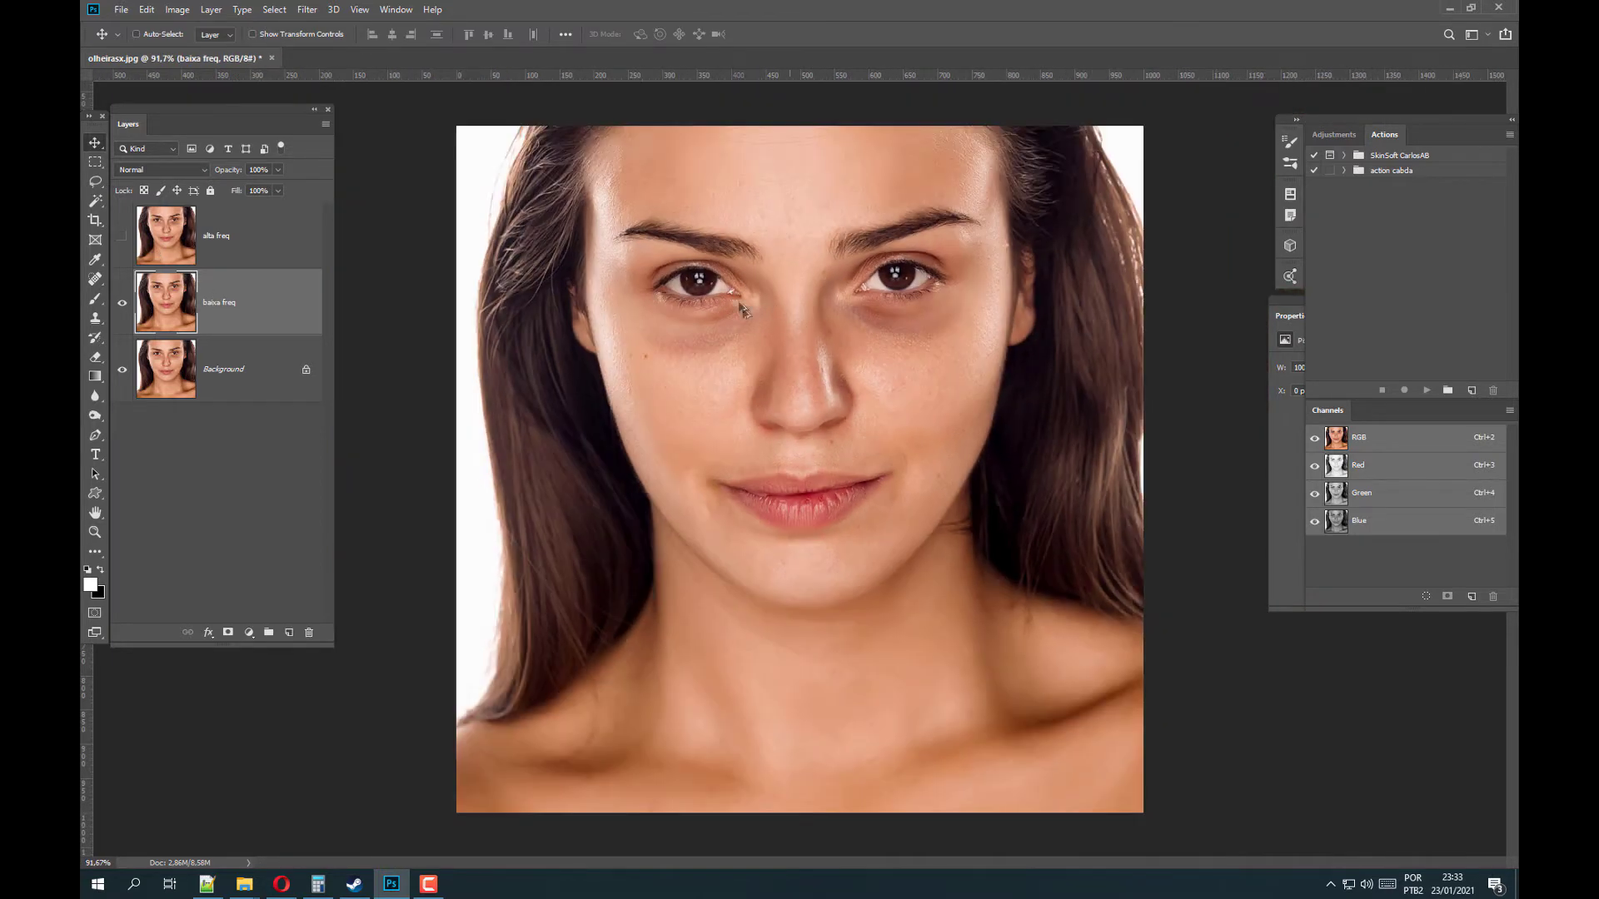
{"action": "scroll", "coordinate": [744, 310], "scroll_direction": "up", "scroll_amount": 2}
{"action": "scroll", "coordinate": [779, 343], "scroll_direction": "down", "scroll_amount": 1}
{"action": "scroll", "coordinate": [789, 377], "scroll_direction": "down", "scroll_amount": 1}
Check the photo's pixel dimensions and resolution in Image Size, leaving the settings as they are.
{"action": "left_click", "coordinate": [178, 10]}
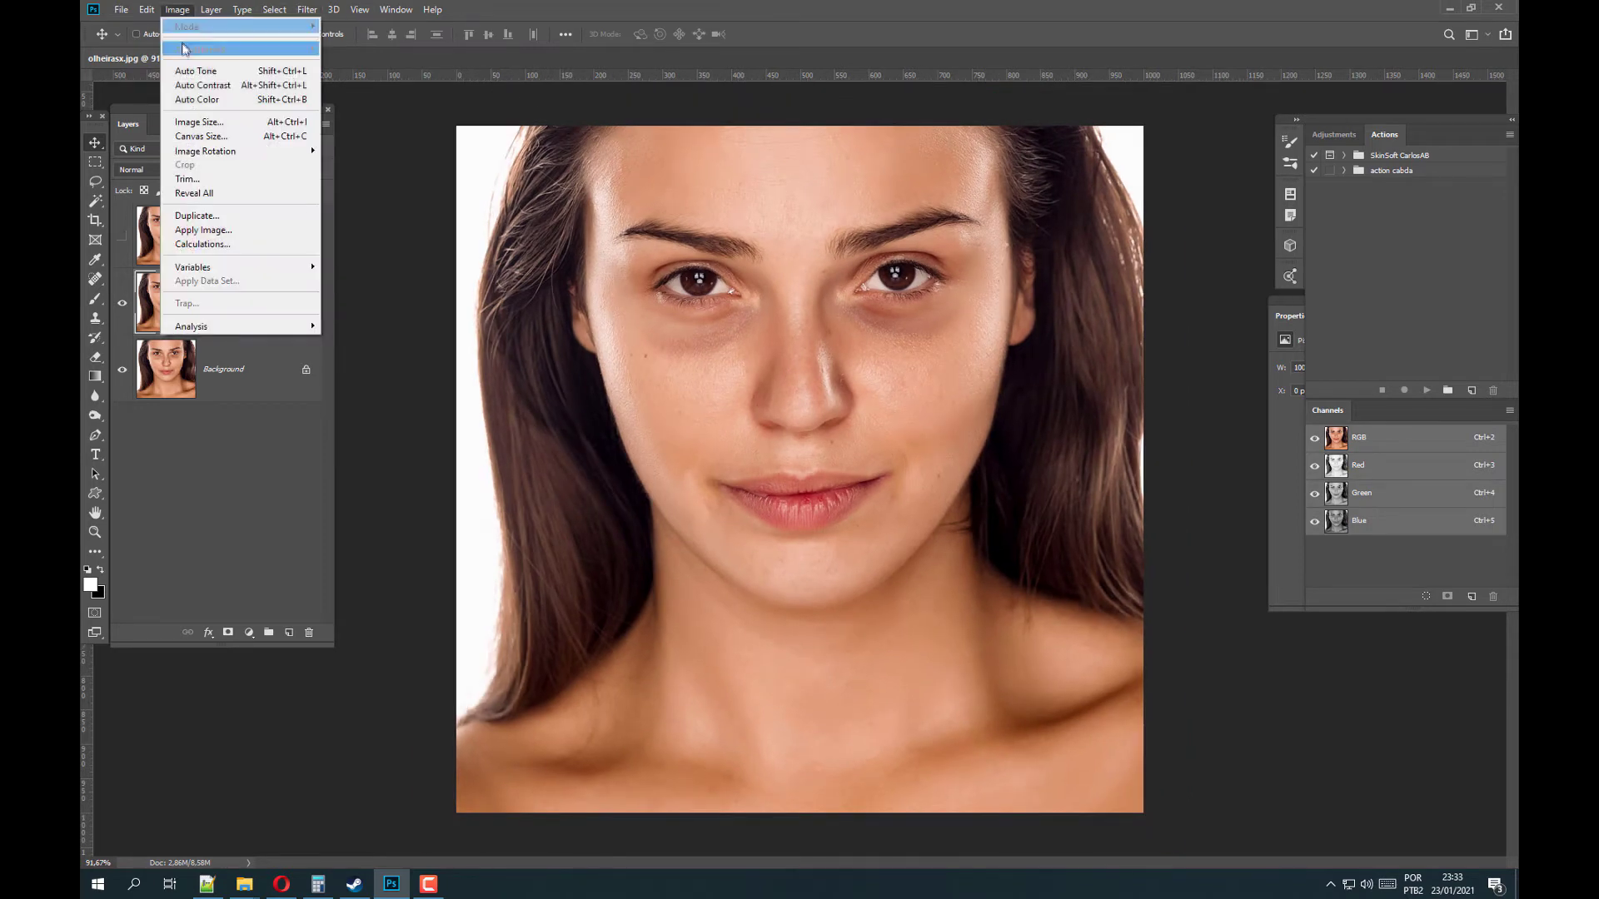
{"action": "left_click", "coordinate": [200, 123]}
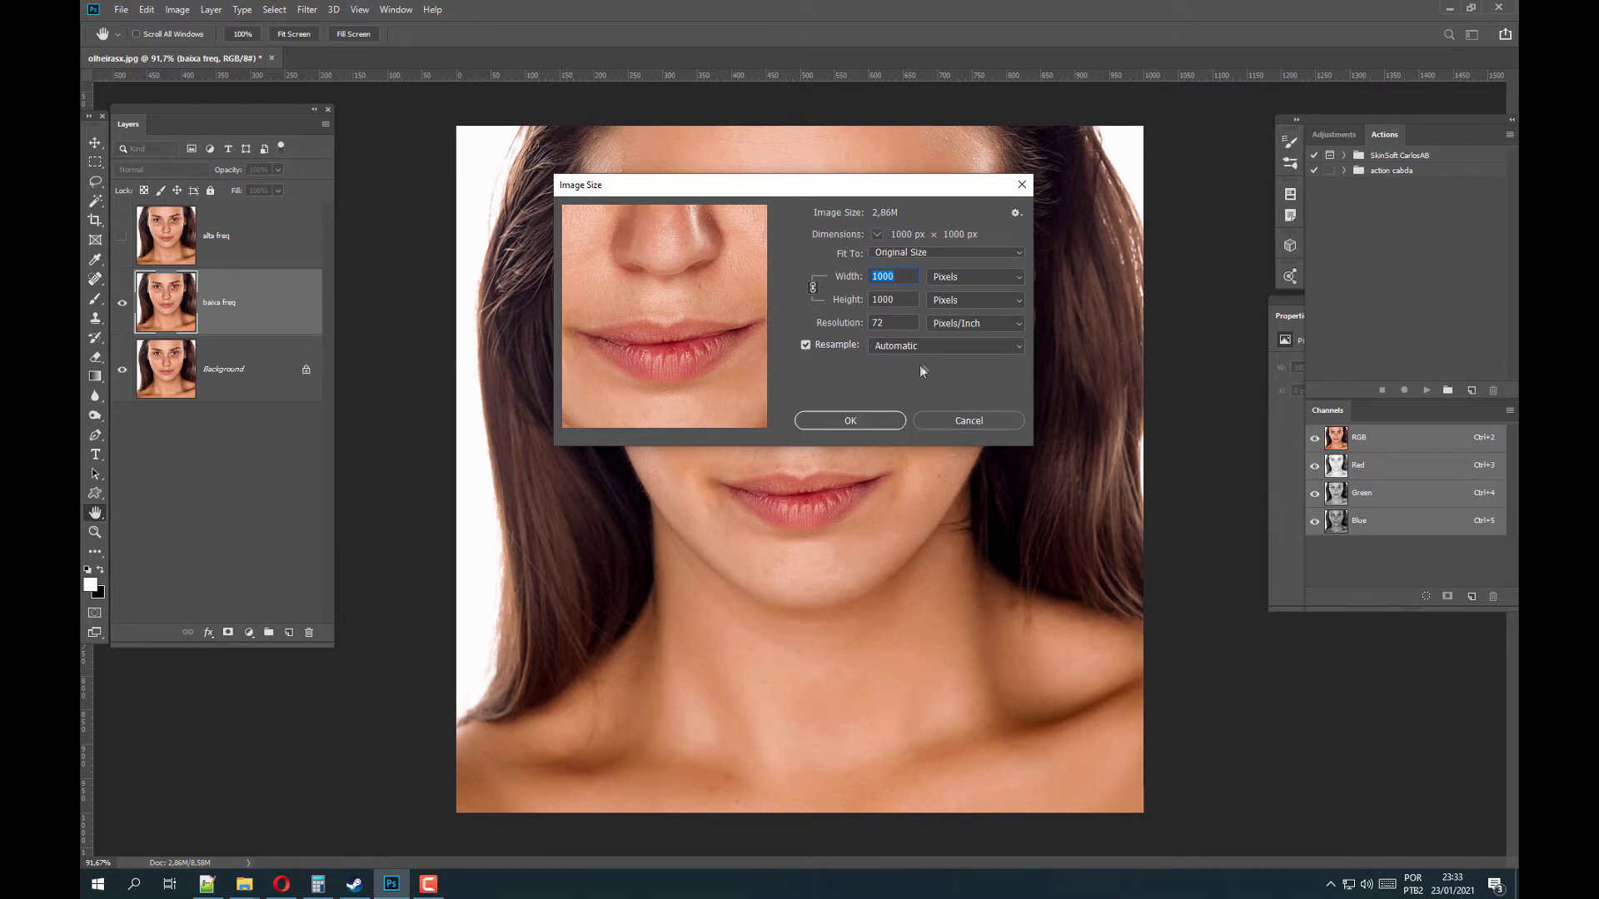
{"action": "left_click_drag", "start_coordinate": [818, 187], "coordinate": [1195, 239]}
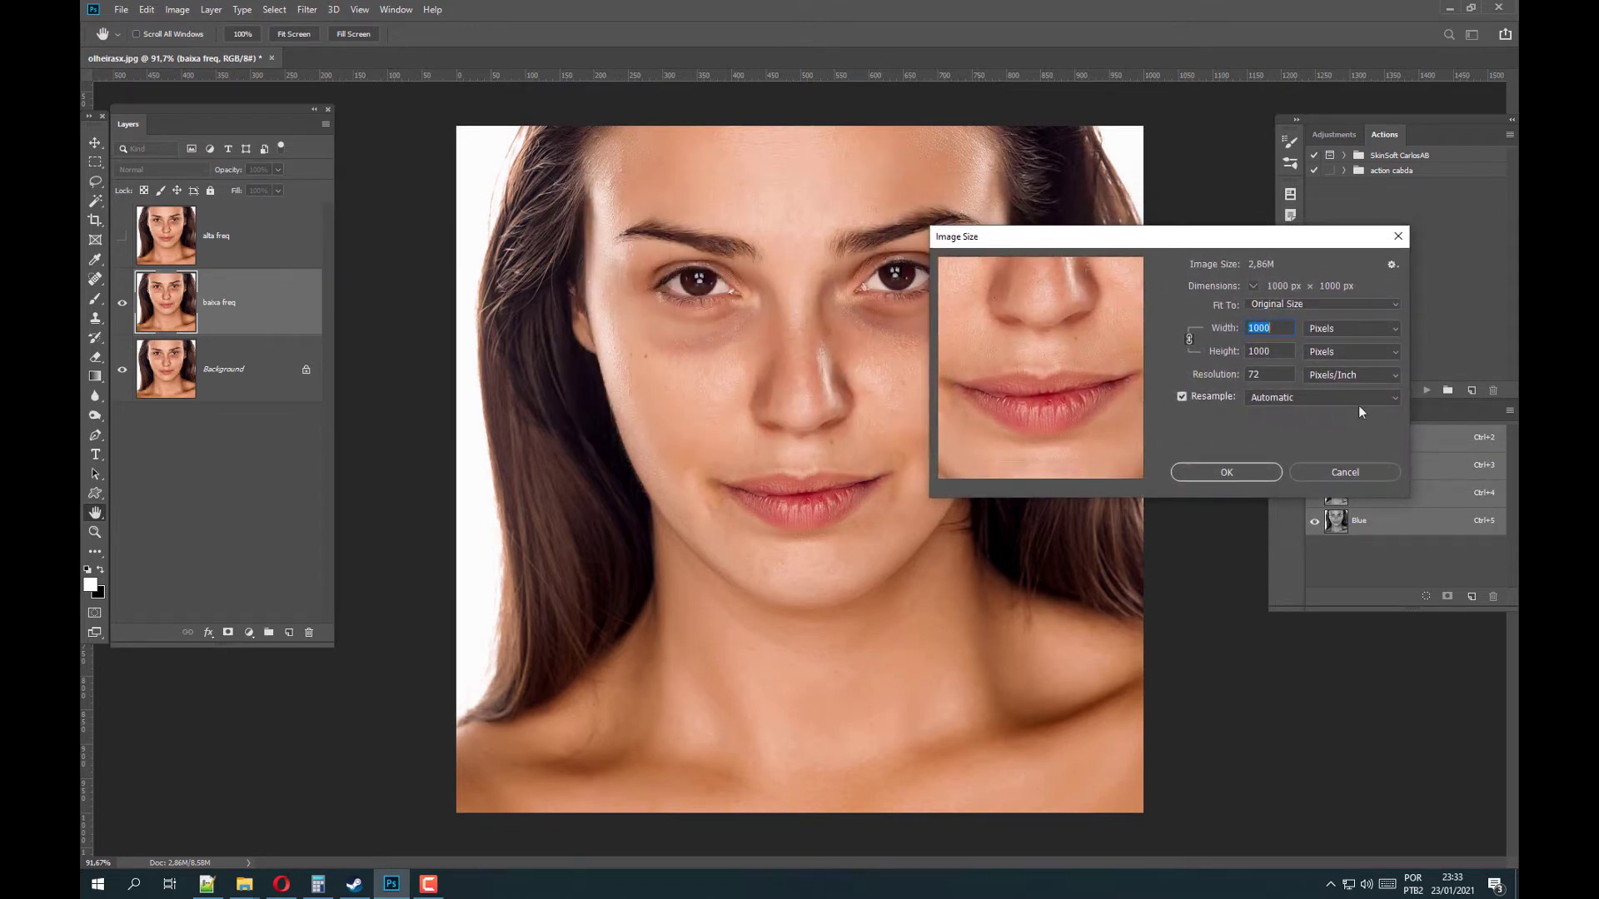
{"action": "left_click", "coordinate": [1339, 473]}
Apply a Gaussian Blur with a 4.0-pixel radius to the baixa freq layer.
{"action": "left_click", "coordinate": [306, 9]}
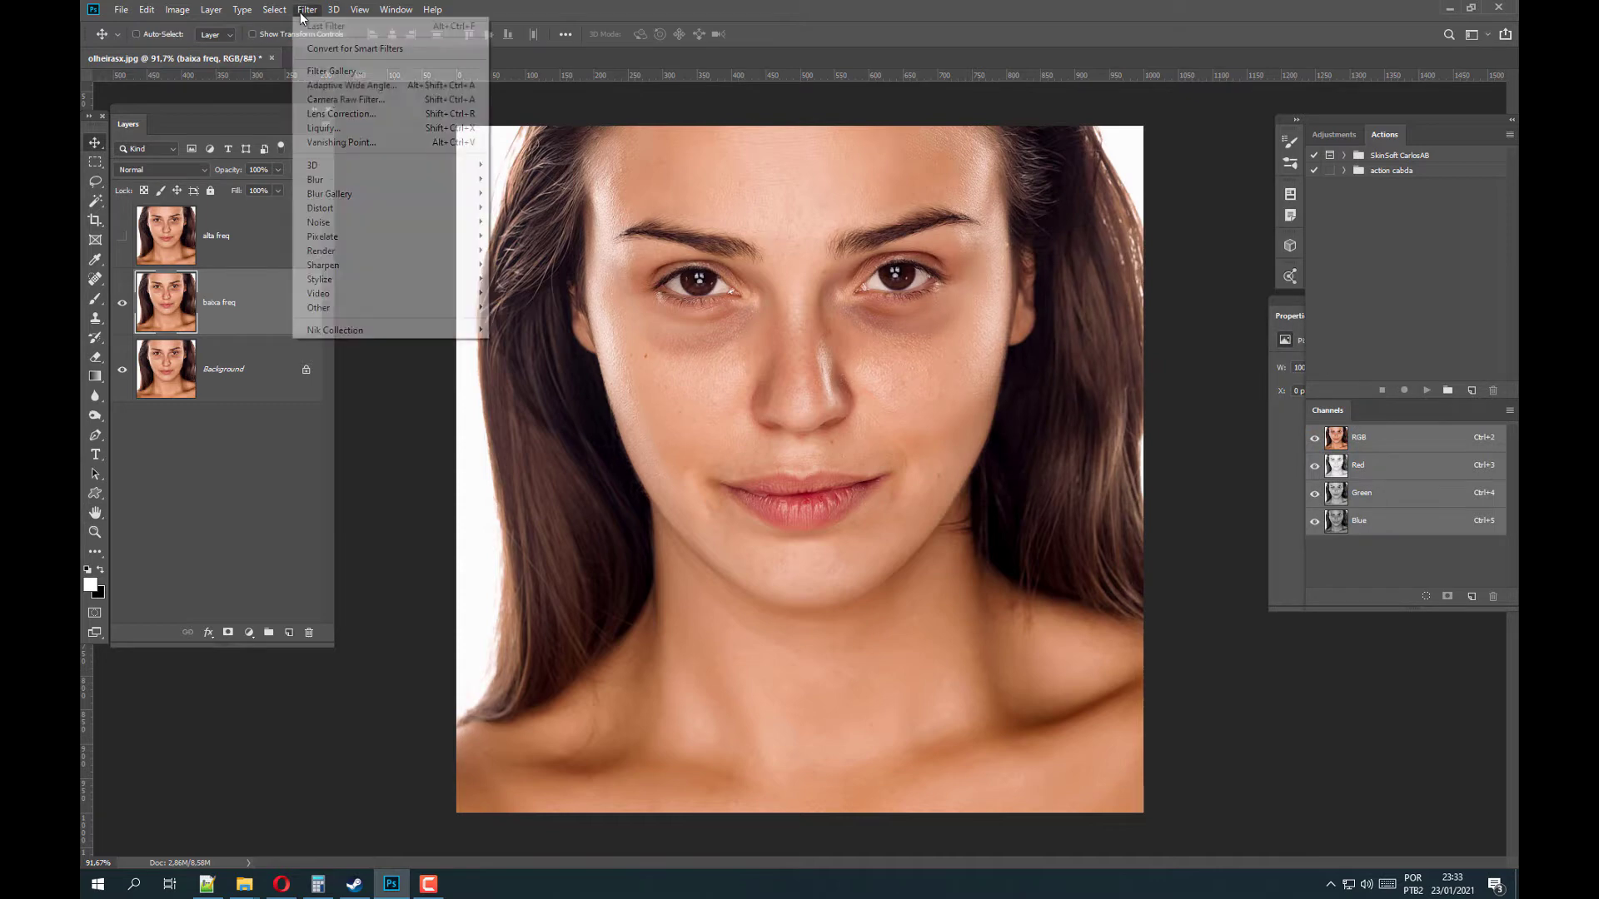
{"action": "mouse_move", "coordinate": [324, 183]}
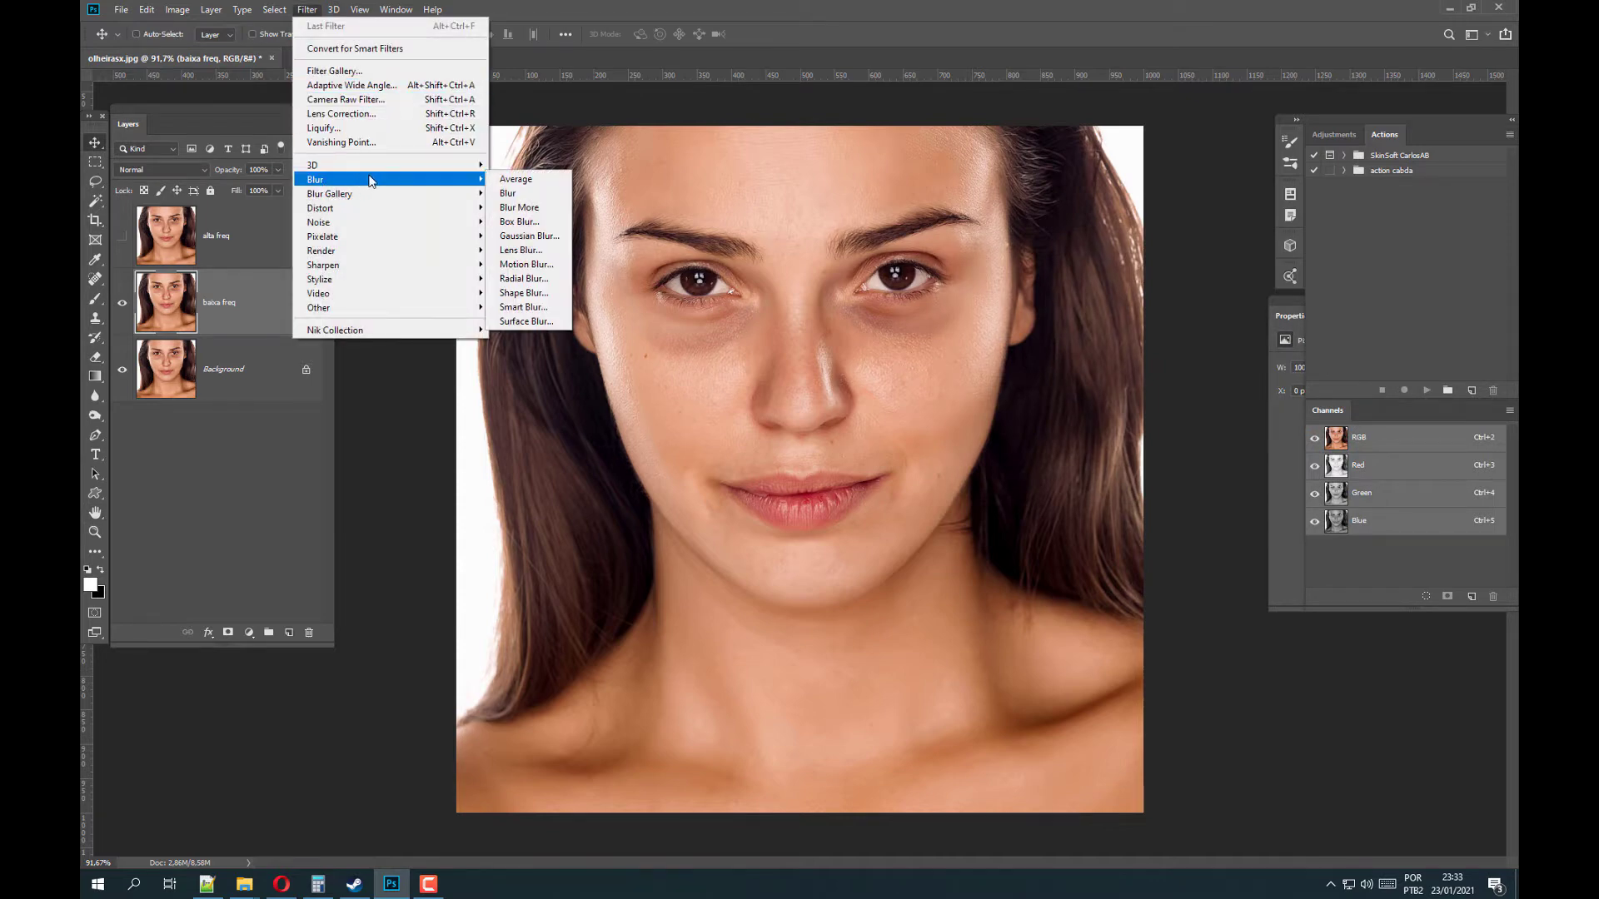
{"action": "left_click", "coordinate": [516, 236]}
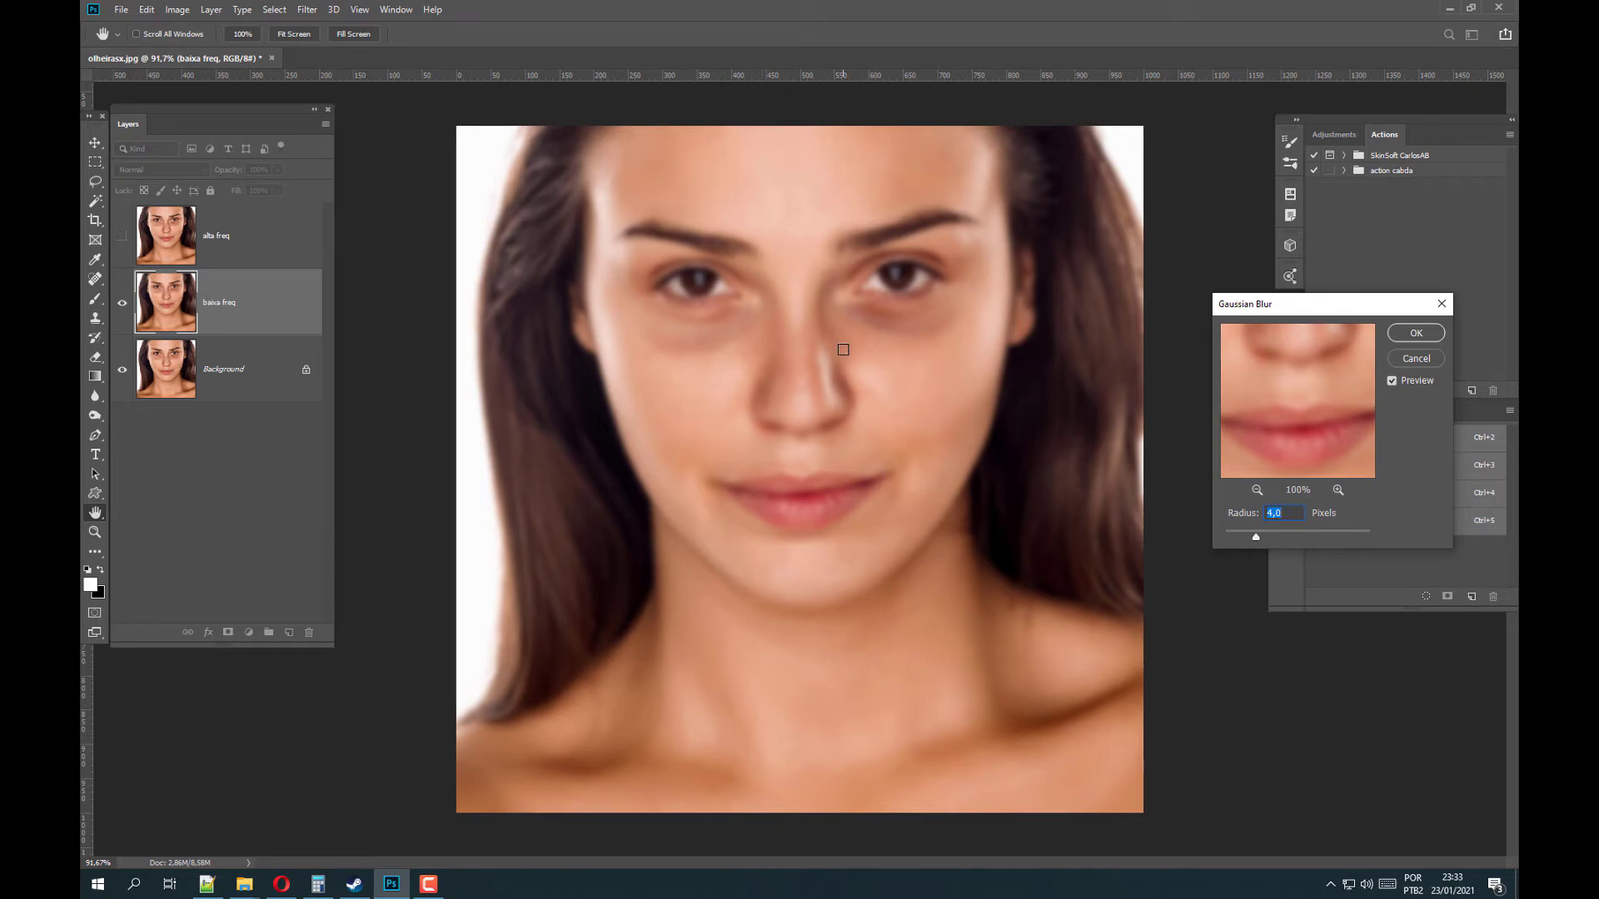
{"action": "key", "text": "ctrl+plus"}
{"action": "key", "text": "ctrl+plus"}
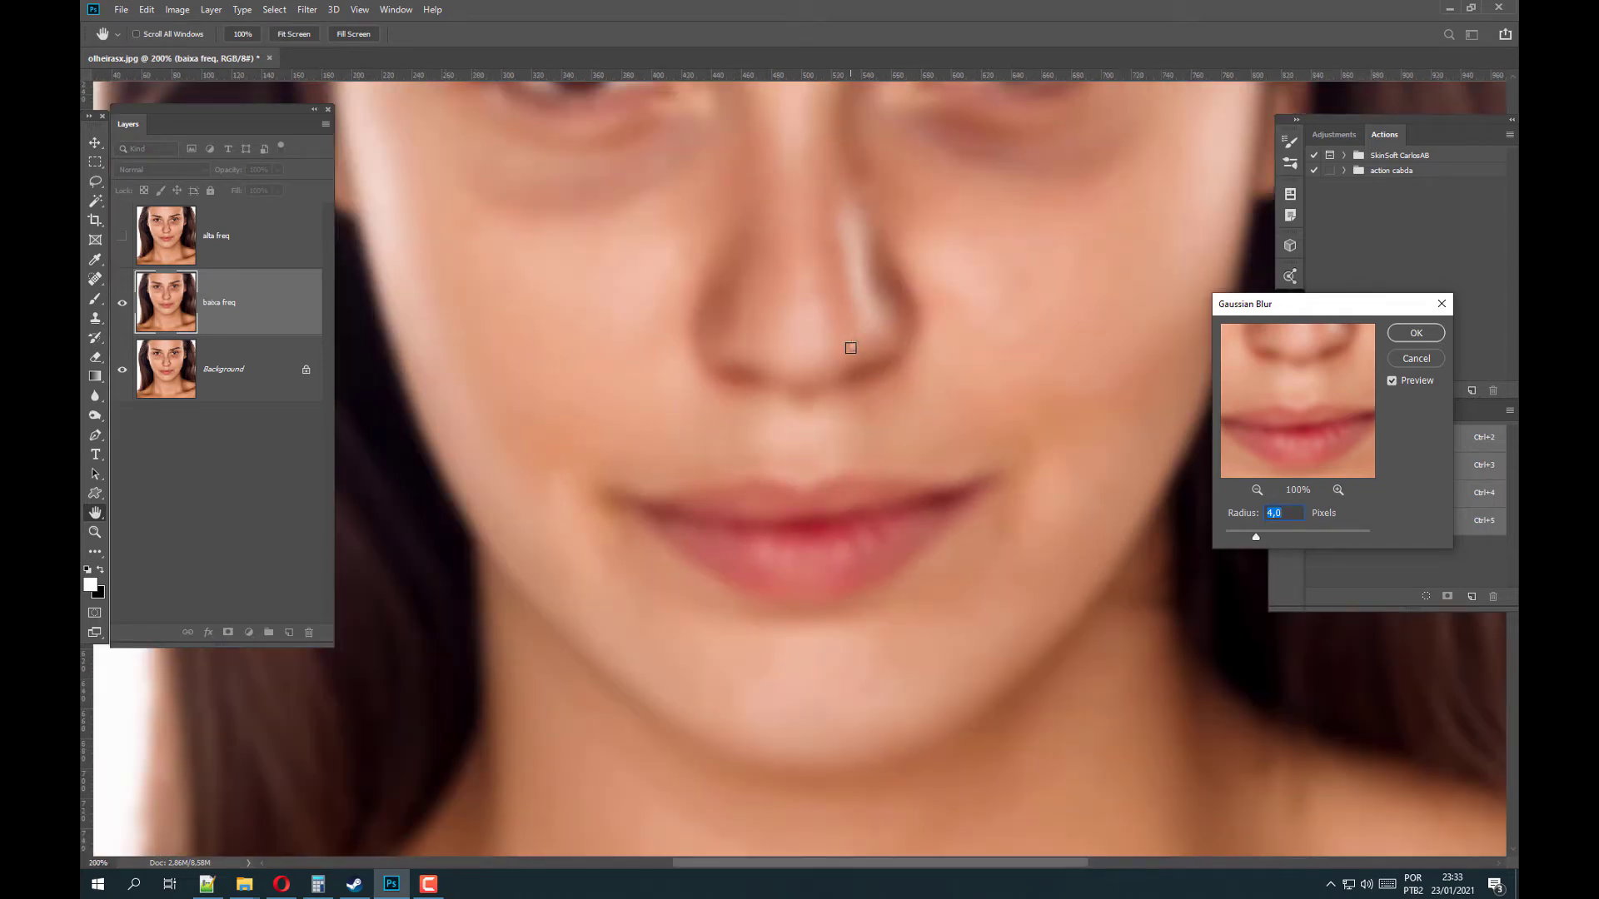
{"action": "left_click_drag", "start_coordinate": [850, 348], "coordinate": [814, 464]}
{"action": "key", "text": "ctrl+minus"}
{"action": "key", "text": "ctrl+minus"}
{"action": "key", "text": "ctrl+minus"}
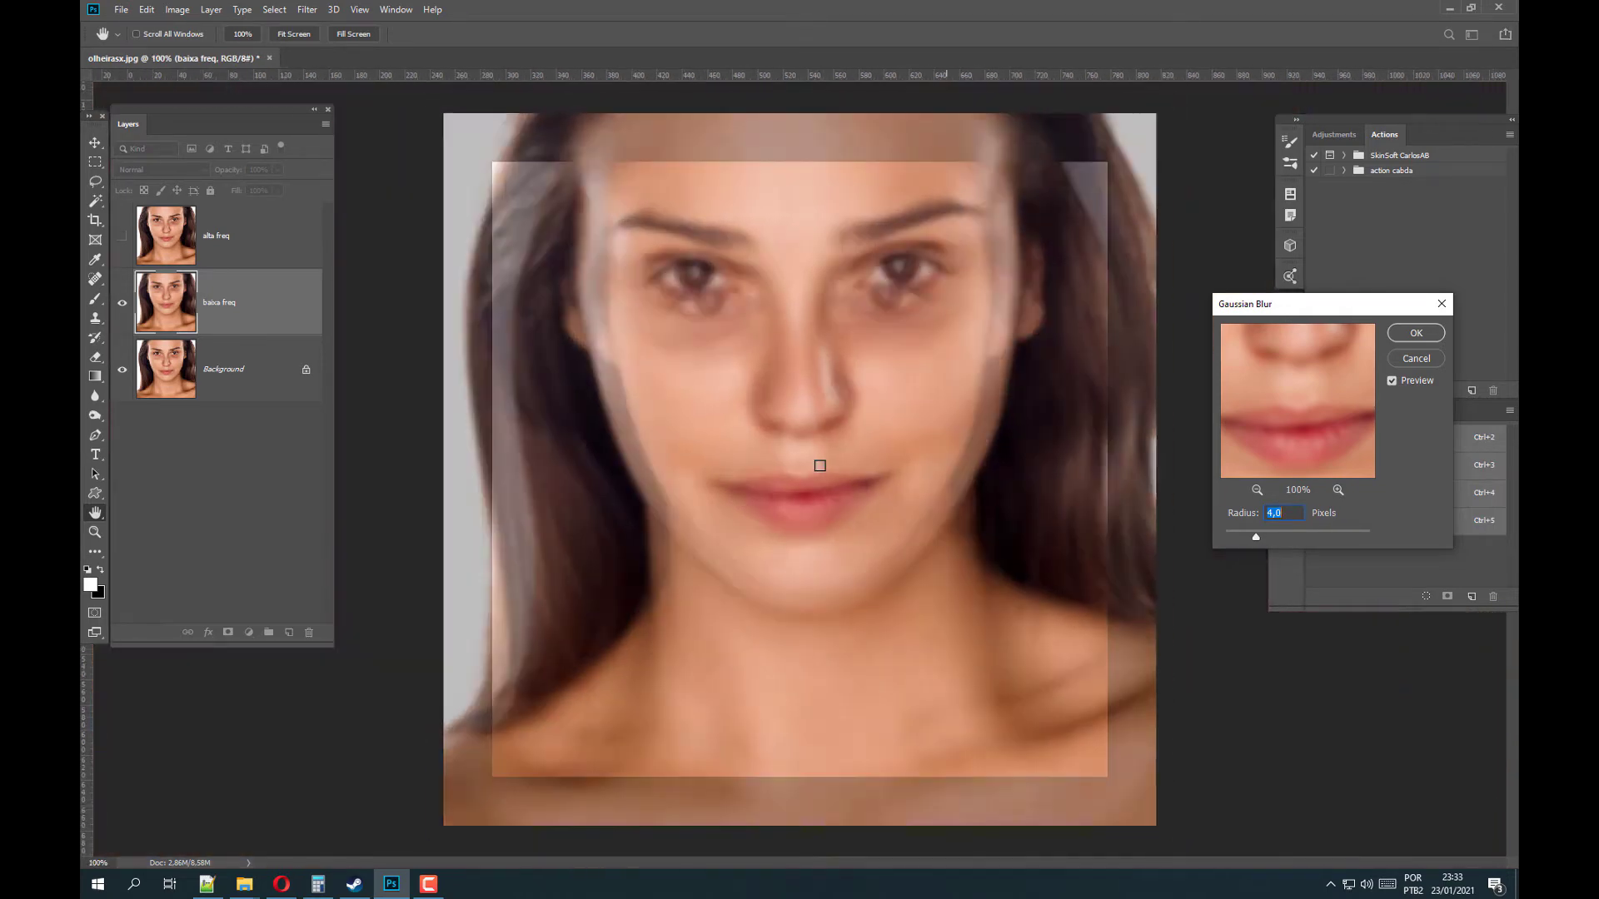
{"action": "key", "text": "ctrl+plus"}
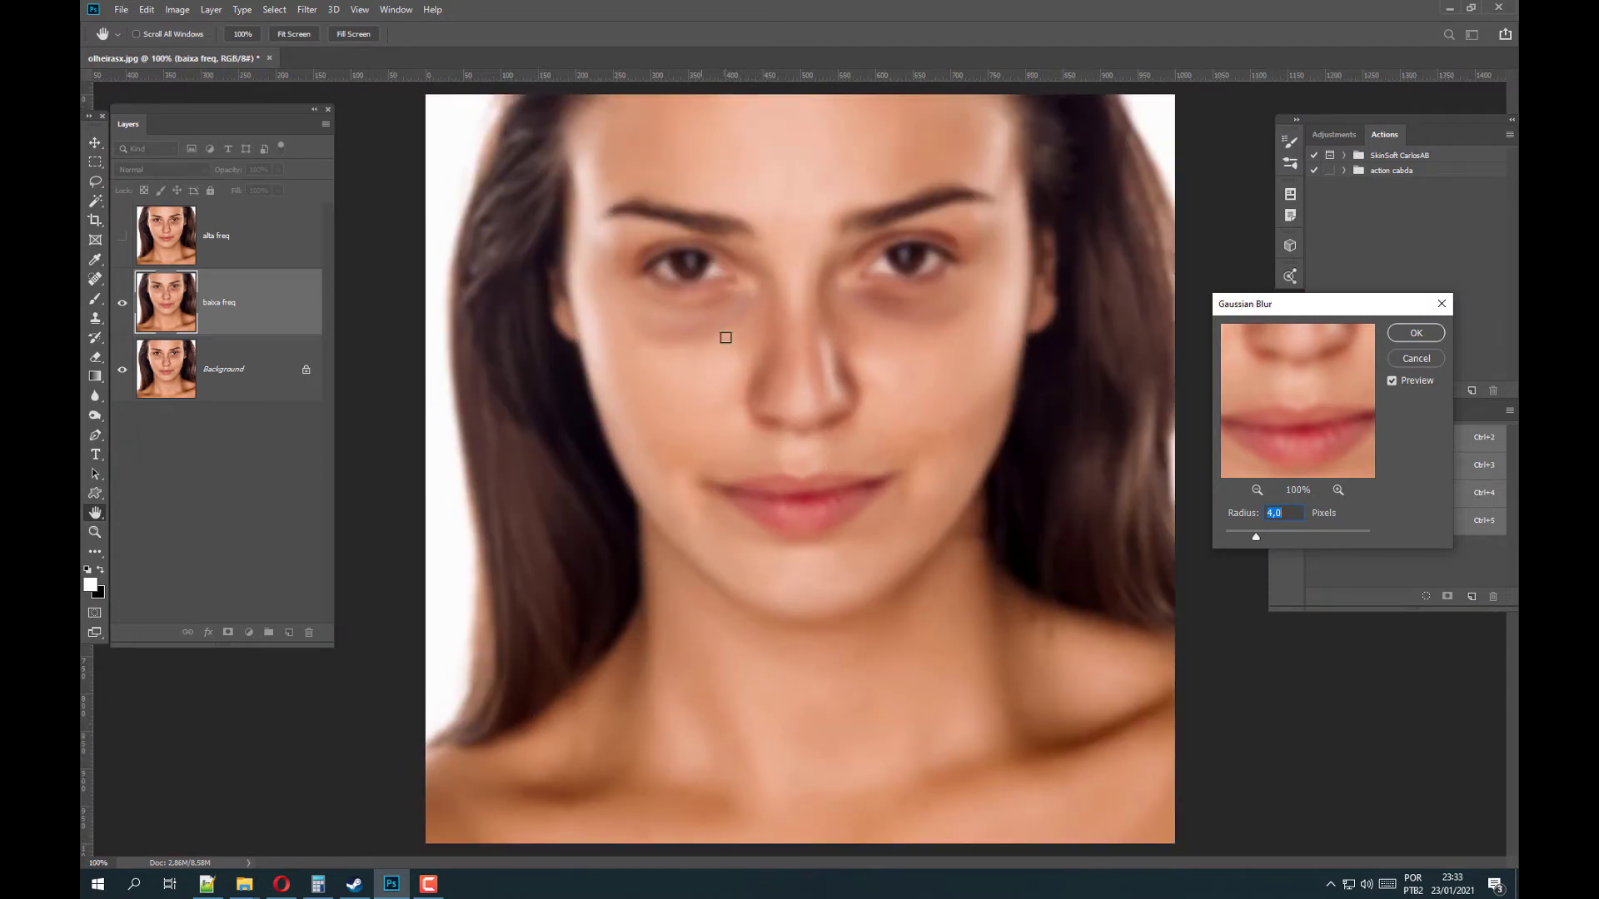
{"action": "left_click", "coordinate": [1416, 333]}
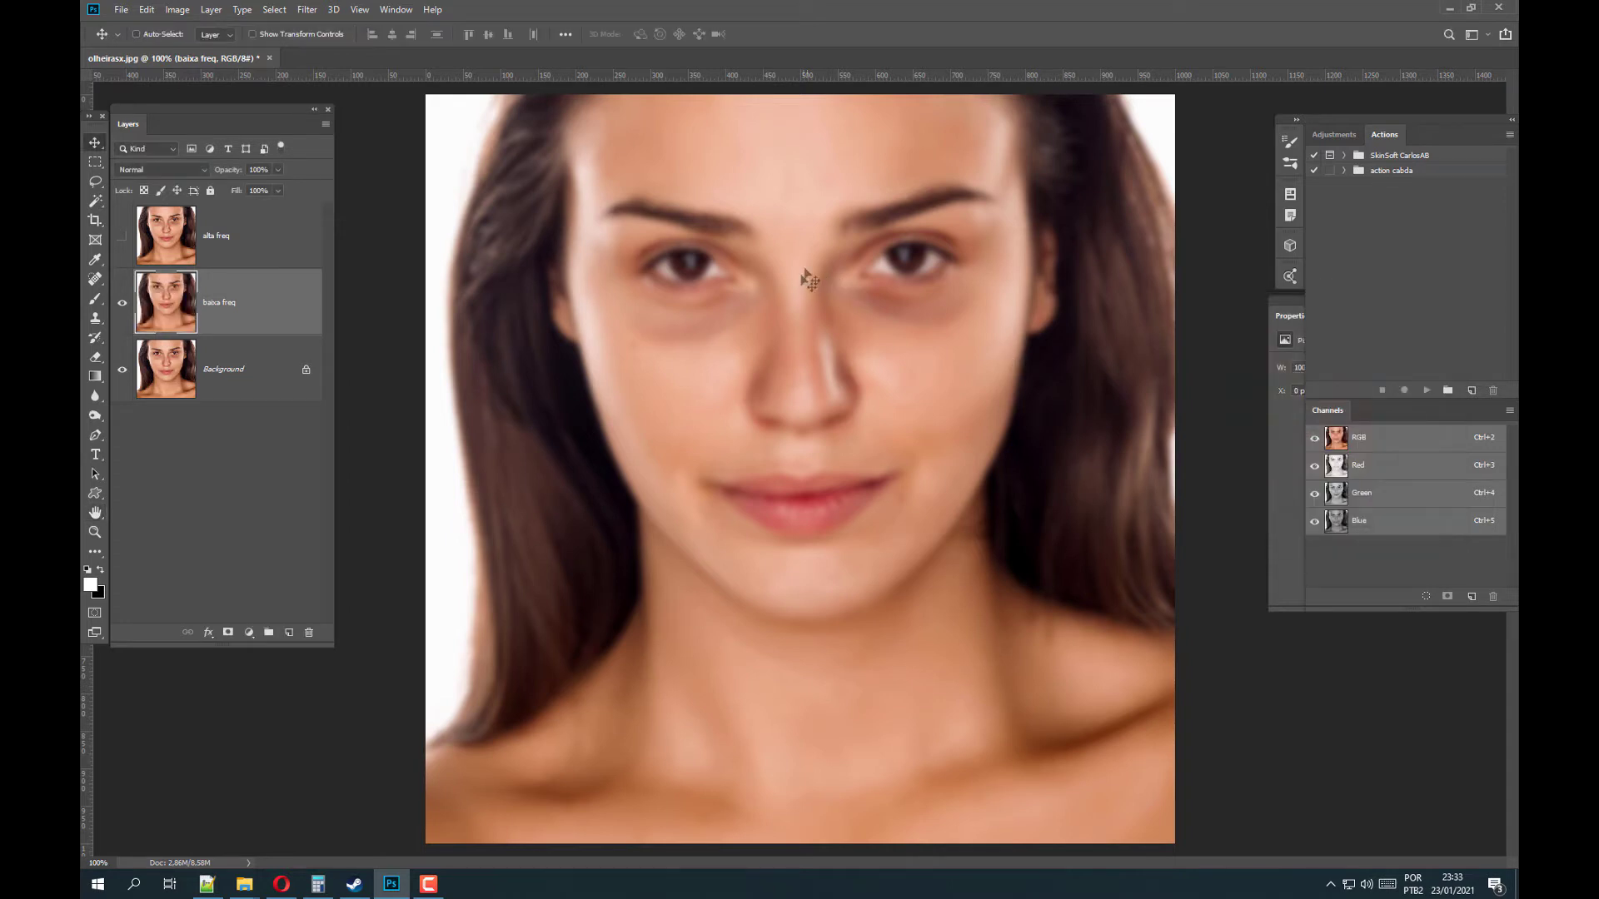
Make the alta freq layer active and visible again.
{"action": "left_click", "coordinate": [163, 233]}
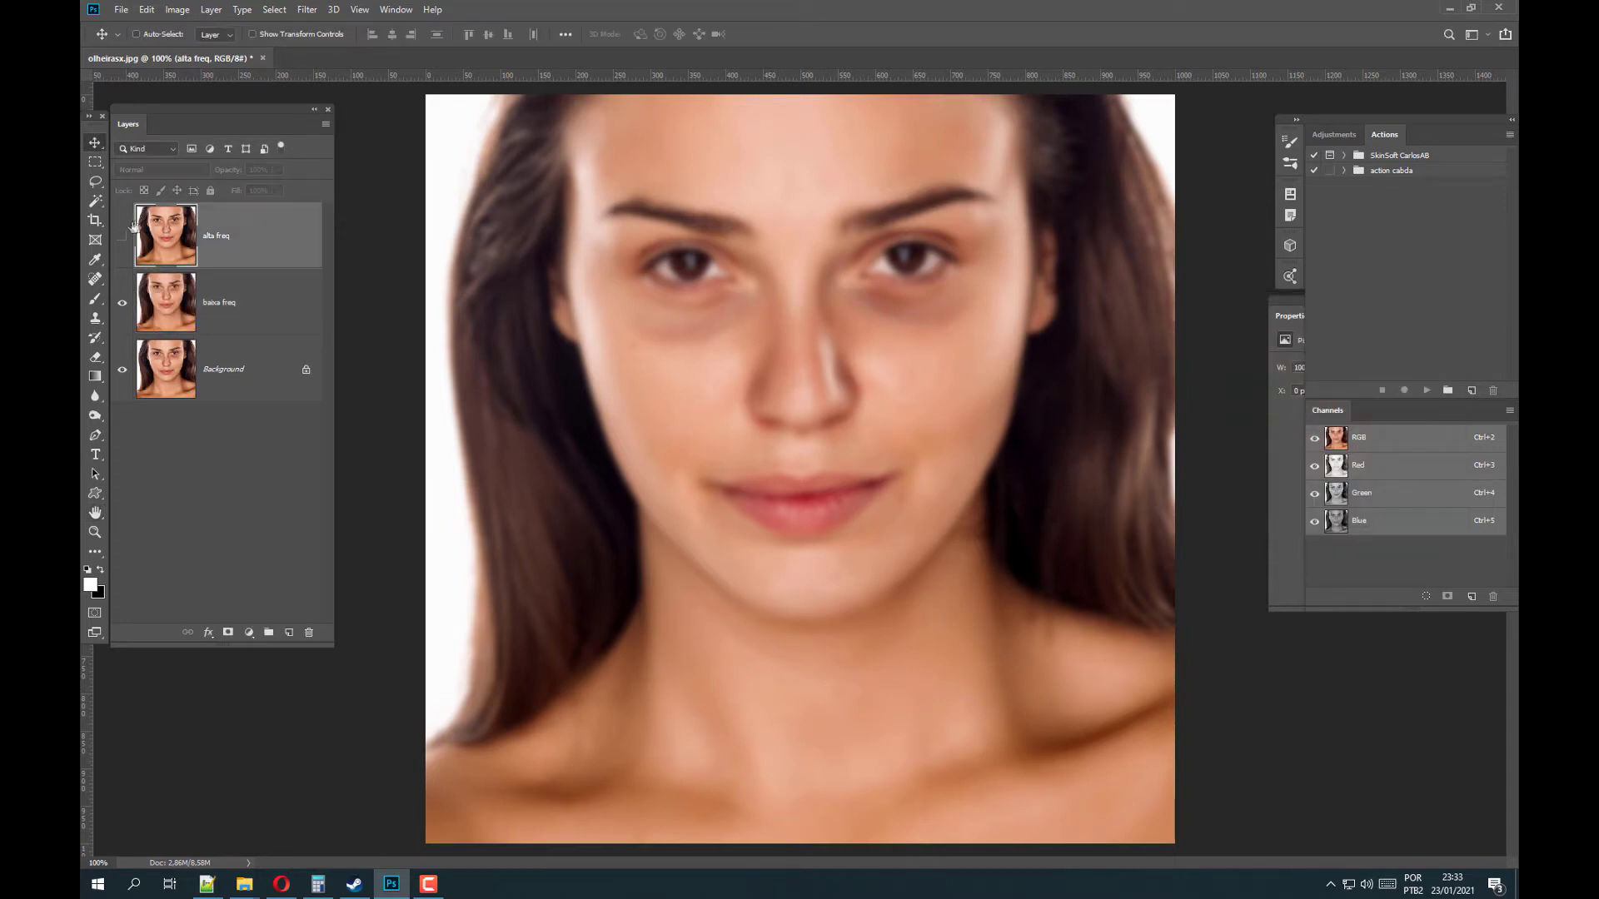
{"action": "left_click", "coordinate": [122, 236]}
{"action": "left_click", "coordinate": [204, 373]}
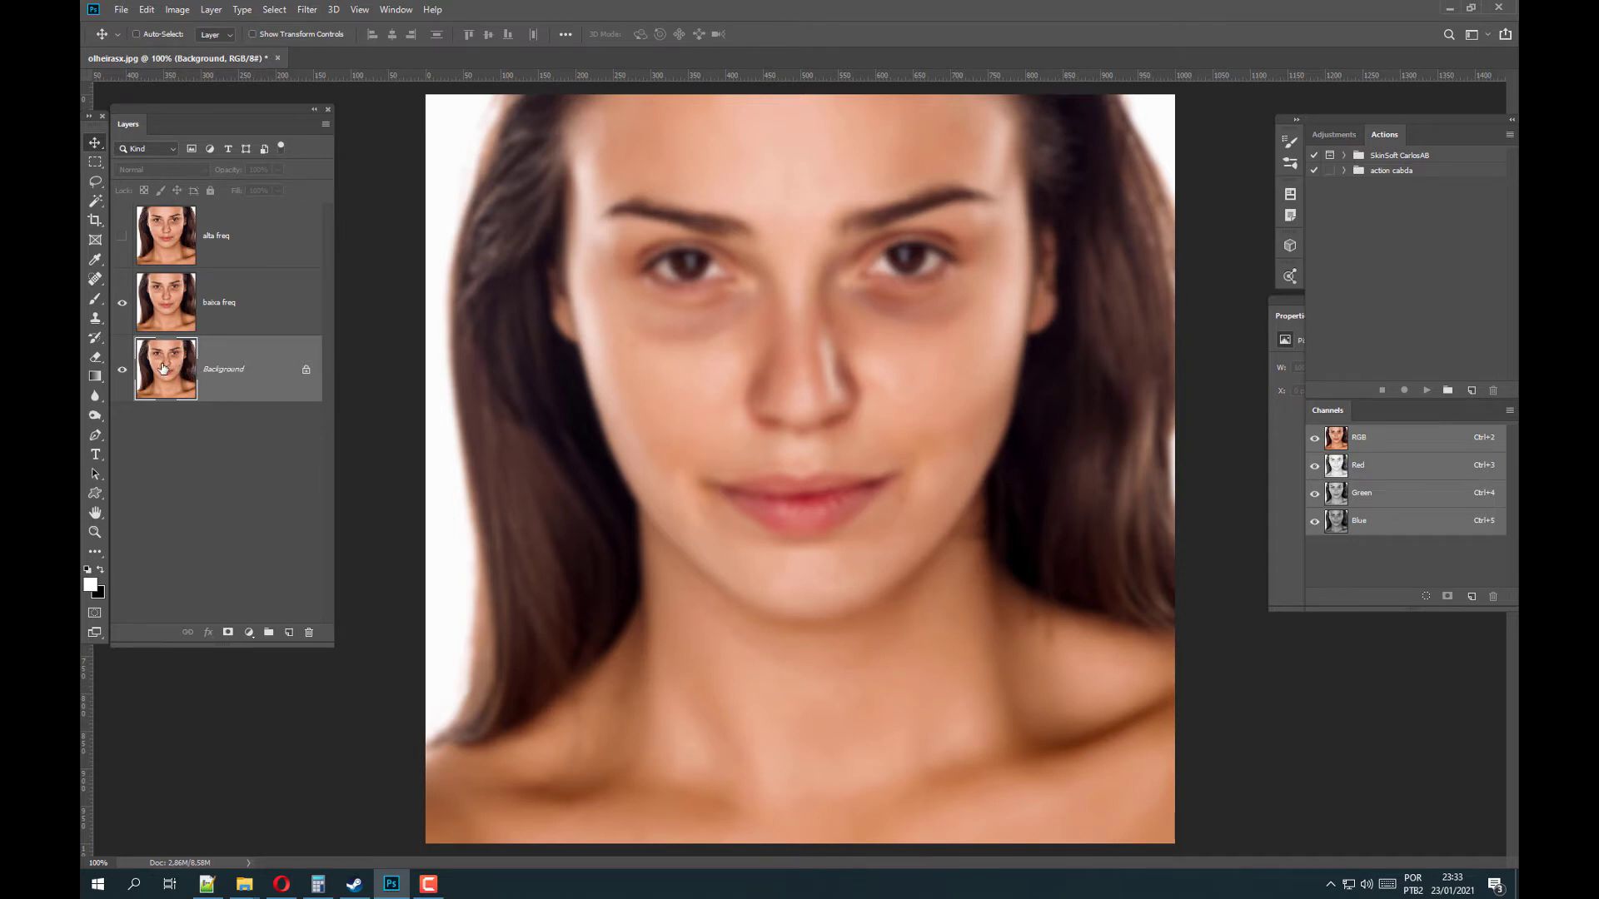
{"action": "left_click", "coordinate": [215, 306]}
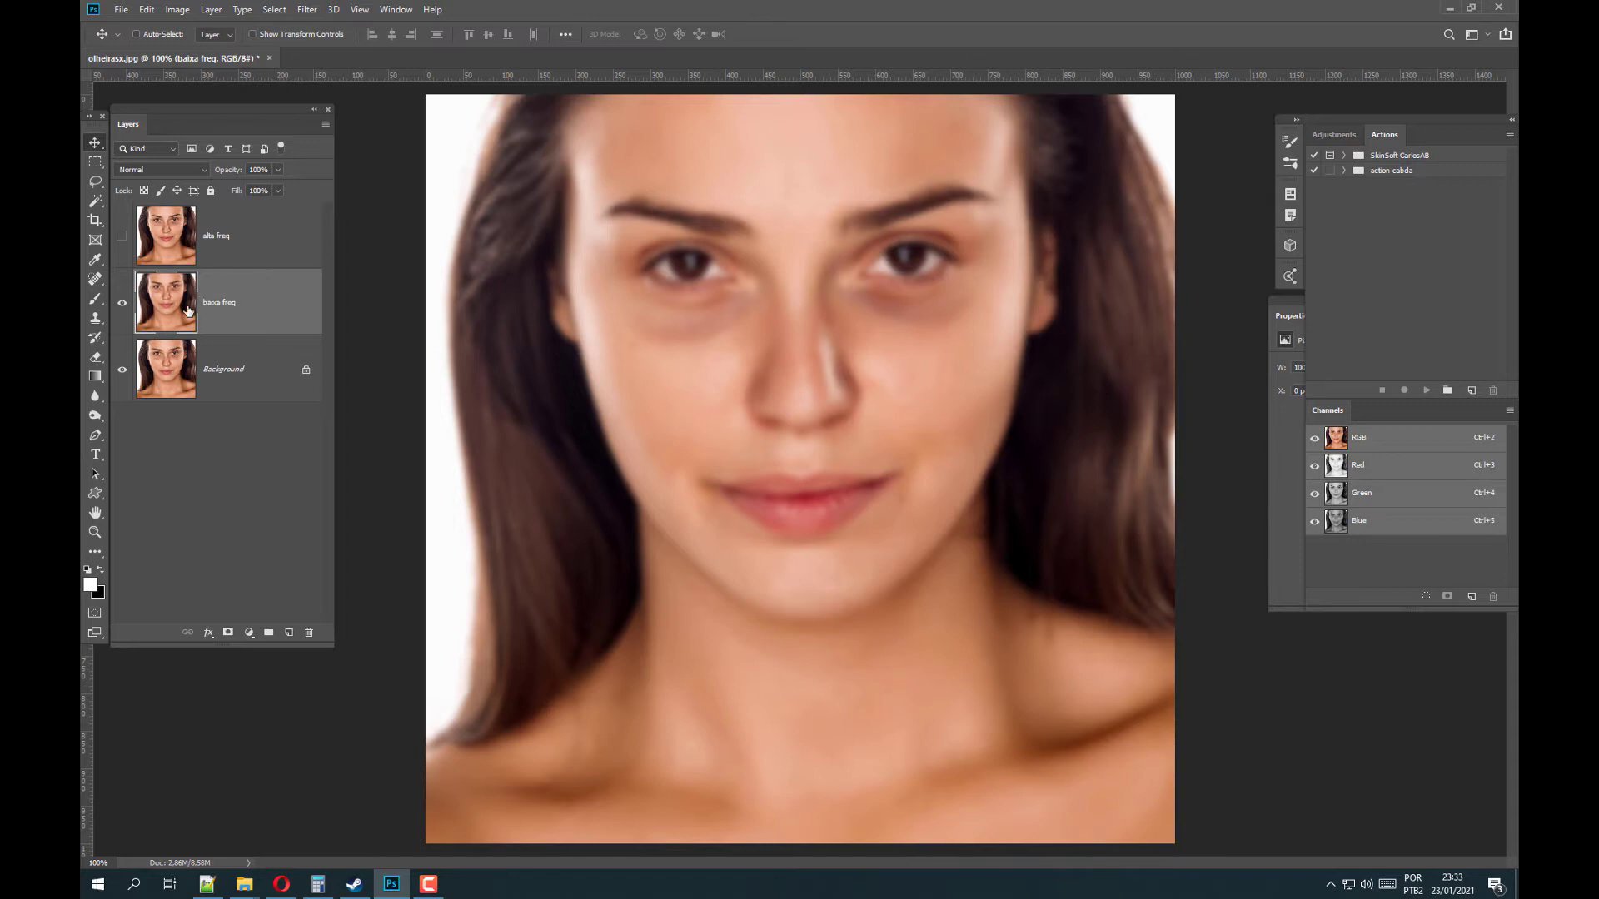
{"action": "left_click", "coordinate": [220, 237]}
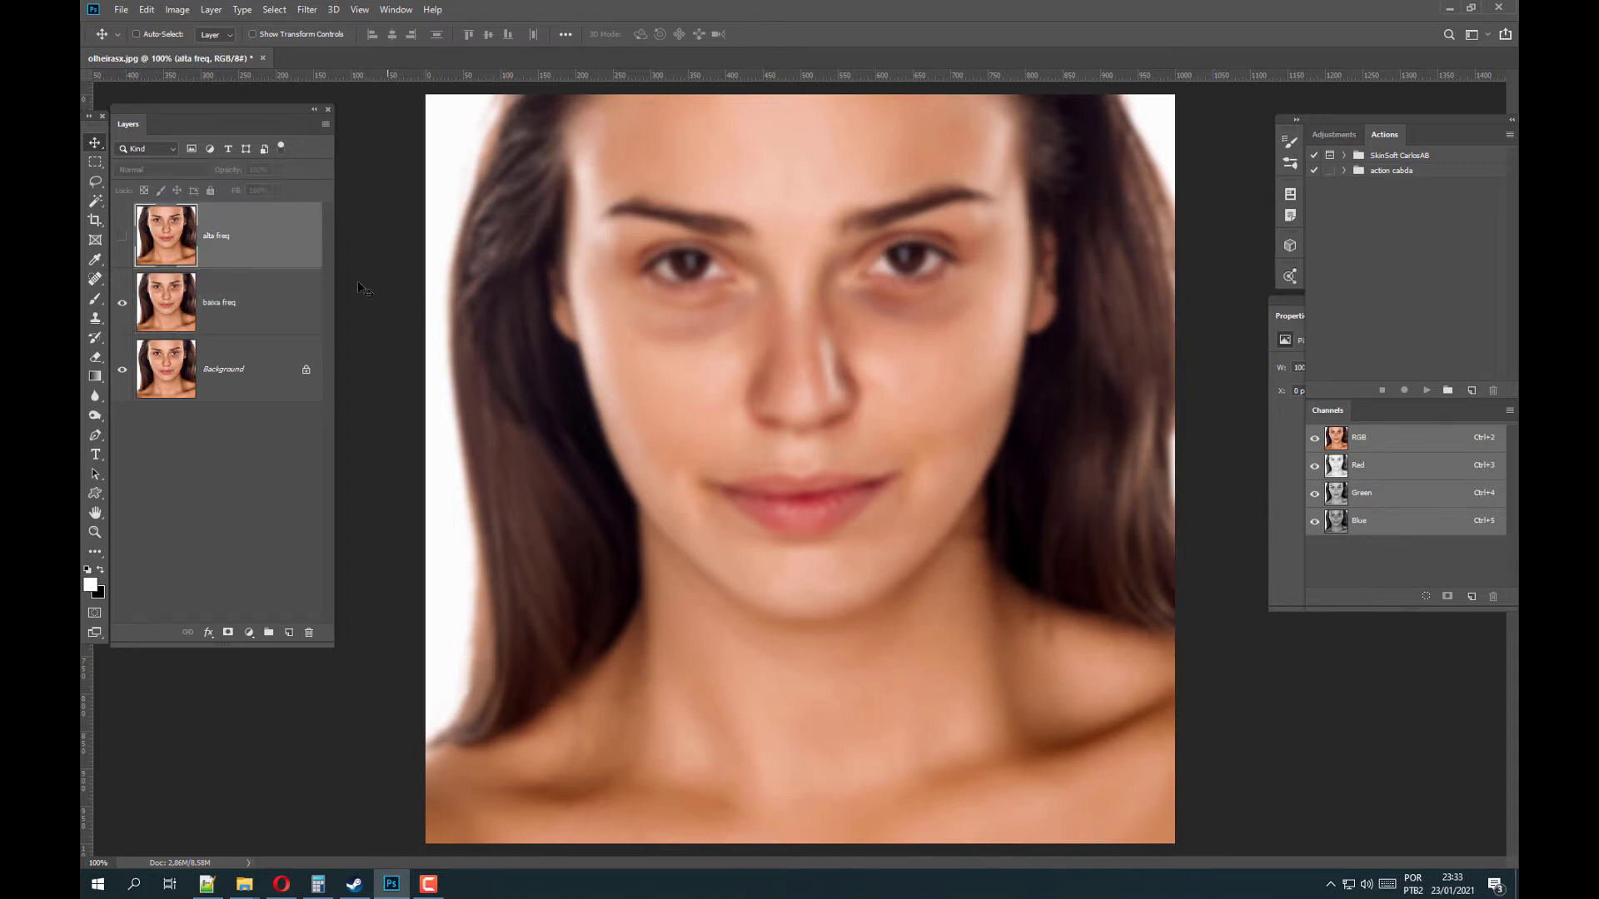
{"action": "left_click", "coordinate": [121, 237]}
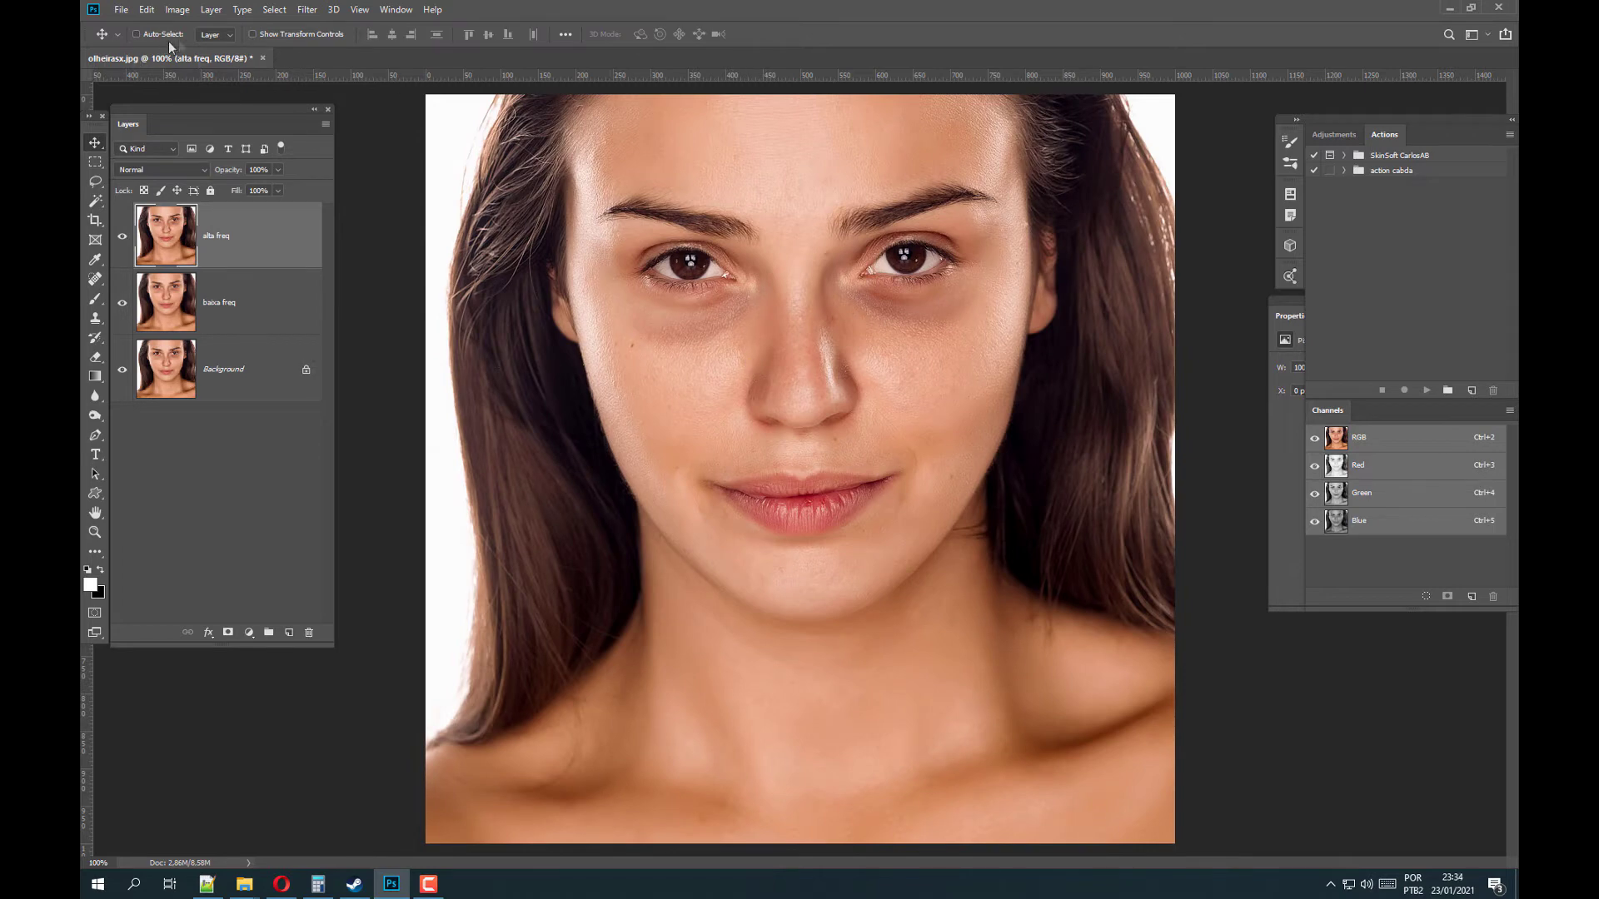
Start Apply Image on the alta freq layer with olheirasx.jpg as source and baixa freq as the source layer.
{"action": "left_click", "coordinate": [177, 11]}
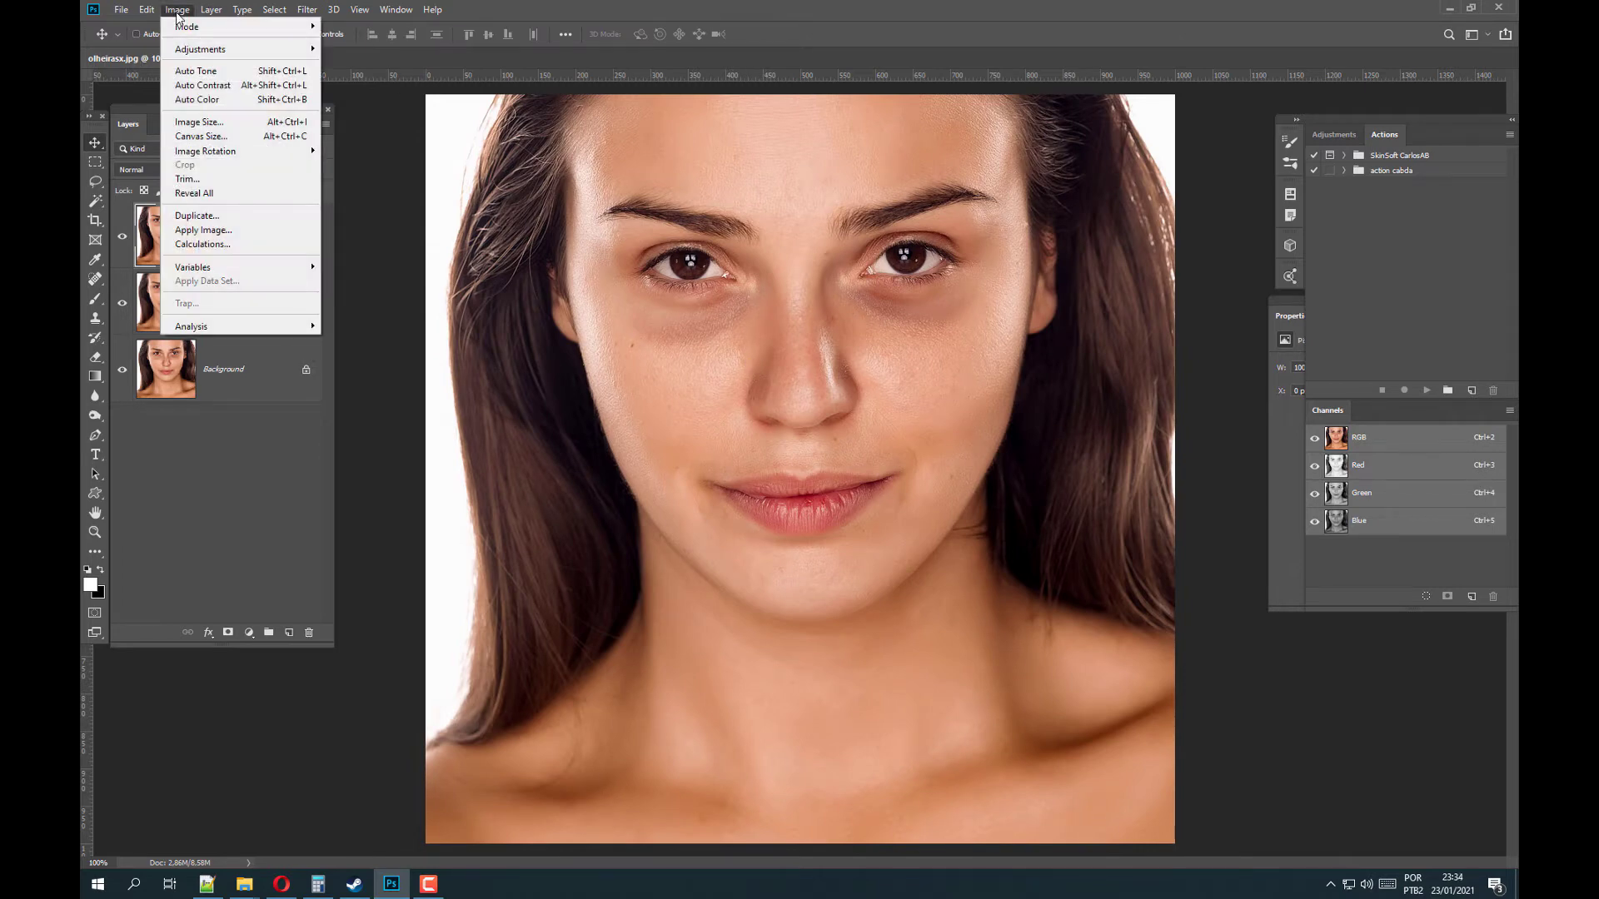
{"action": "left_click", "coordinate": [195, 231]}
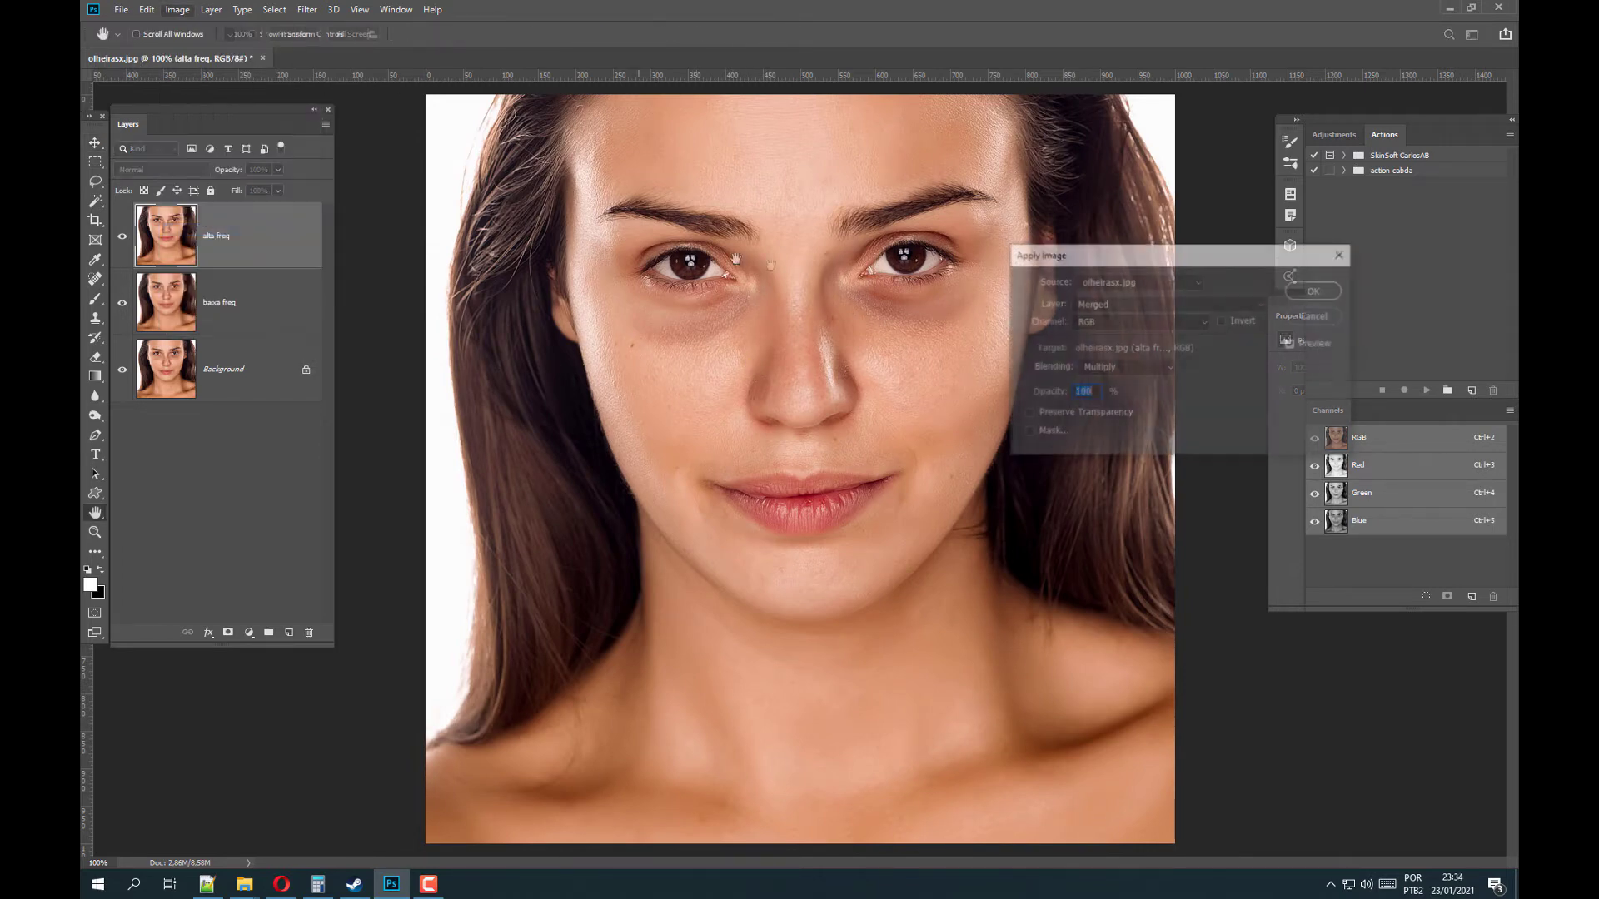
{"action": "left_click", "coordinate": [1116, 281]}
{"action": "left_click", "coordinate": [1110, 287]}
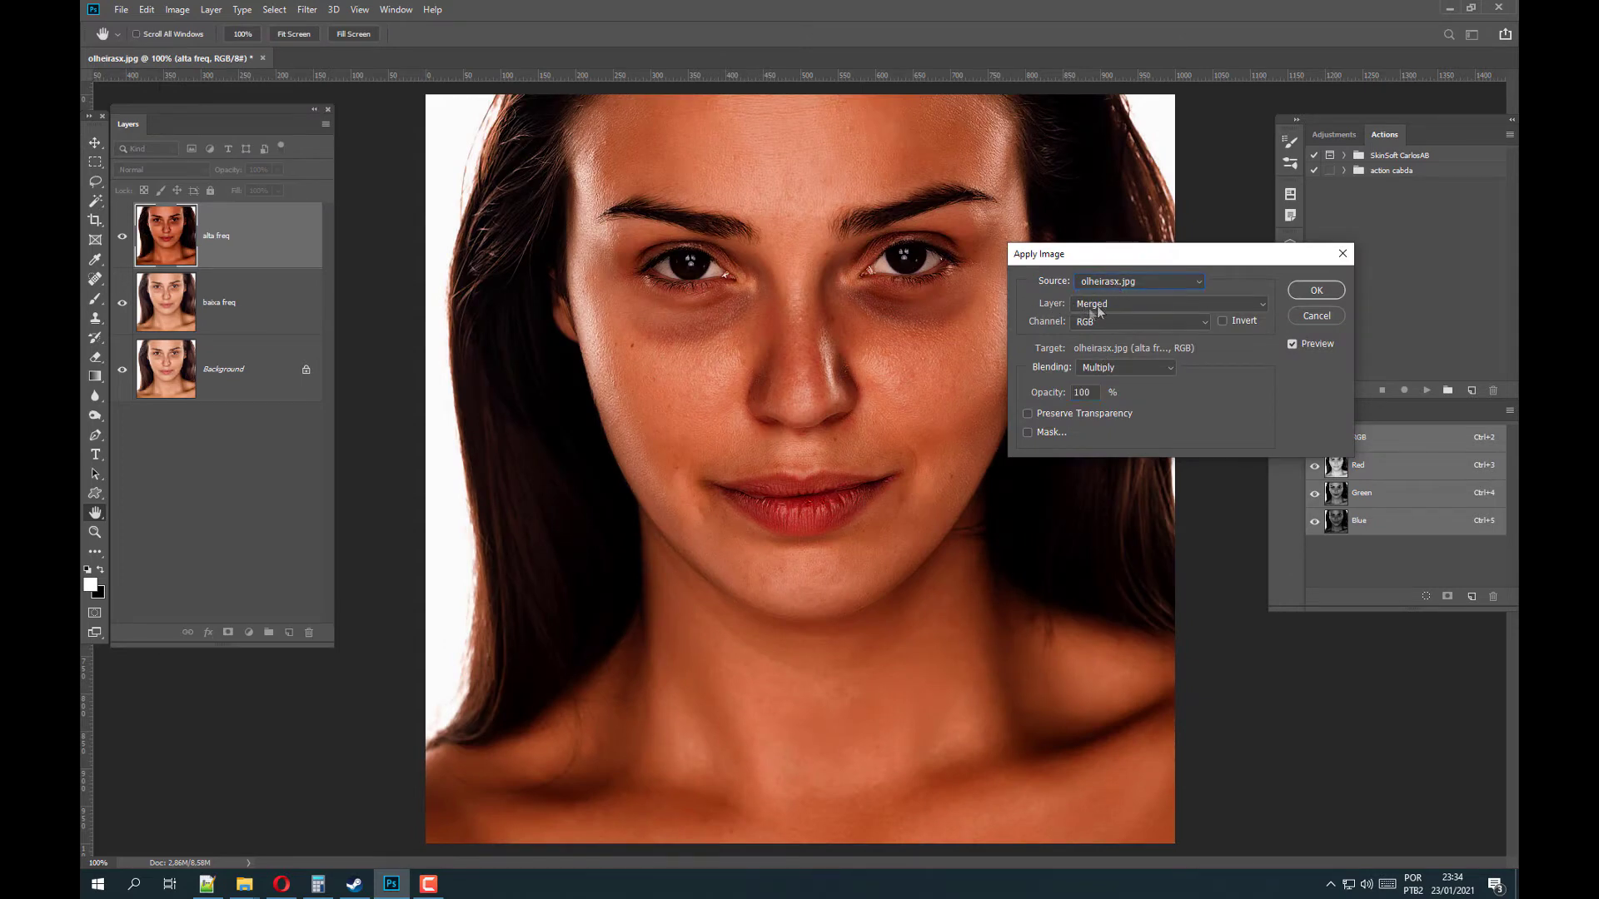
{"action": "left_click", "coordinate": [1106, 305]}
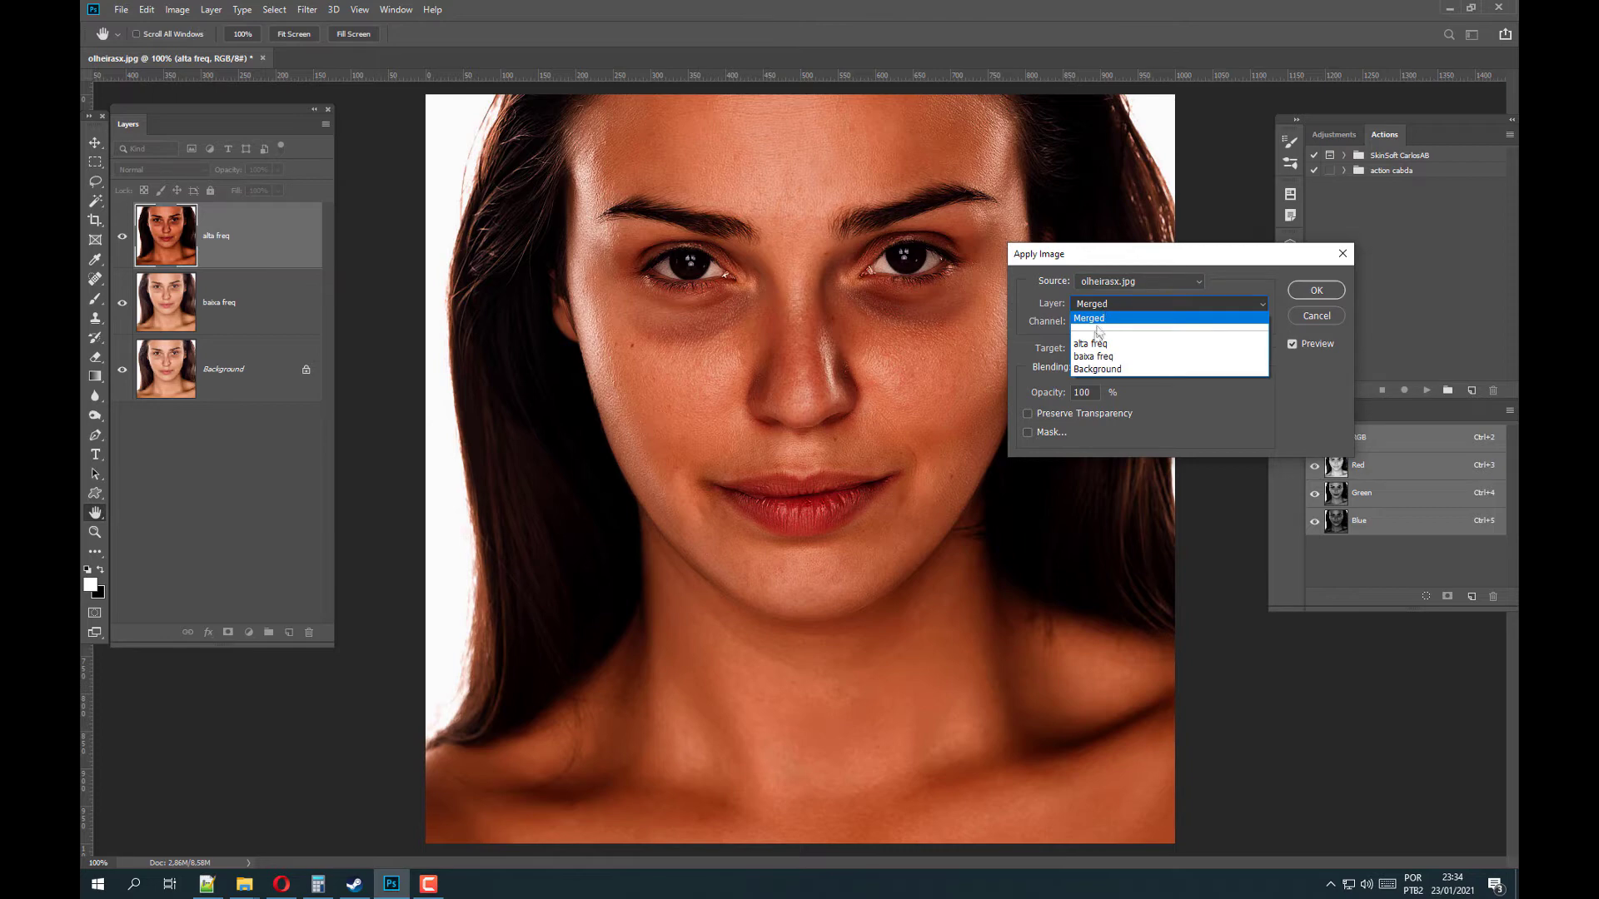
{"action": "left_click", "coordinate": [1094, 360]}
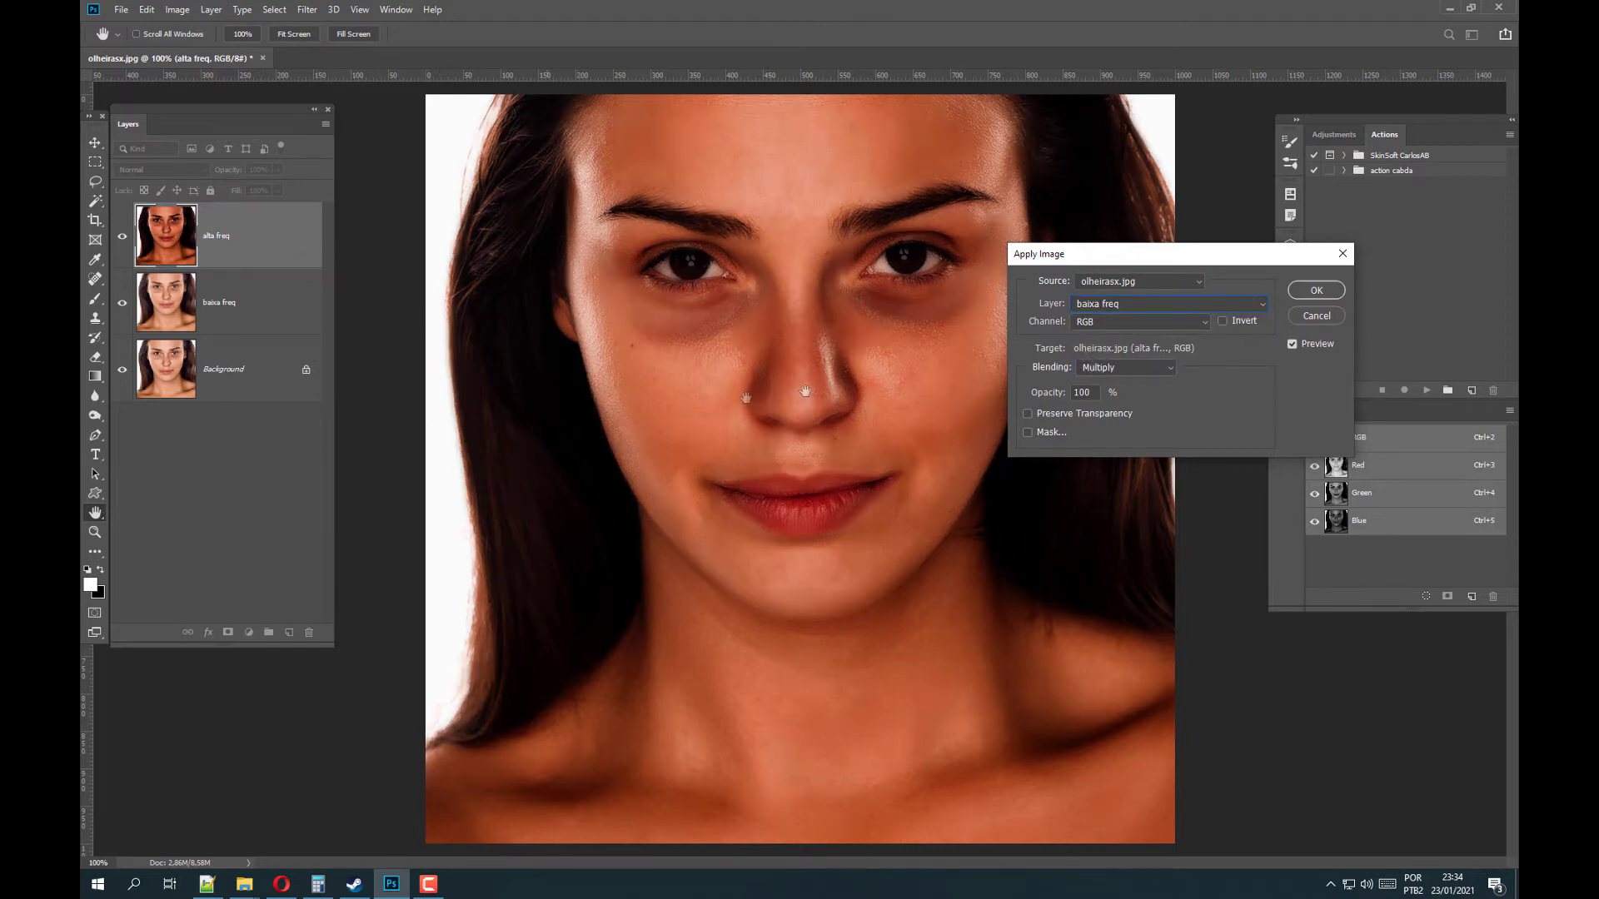
Set the Apply Image channel to RGB and its blending to Subtract.
{"action": "left_click", "coordinate": [1121, 324]}
{"action": "left_click", "coordinate": [1118, 335]}
{"action": "left_click", "coordinate": [1111, 367]}
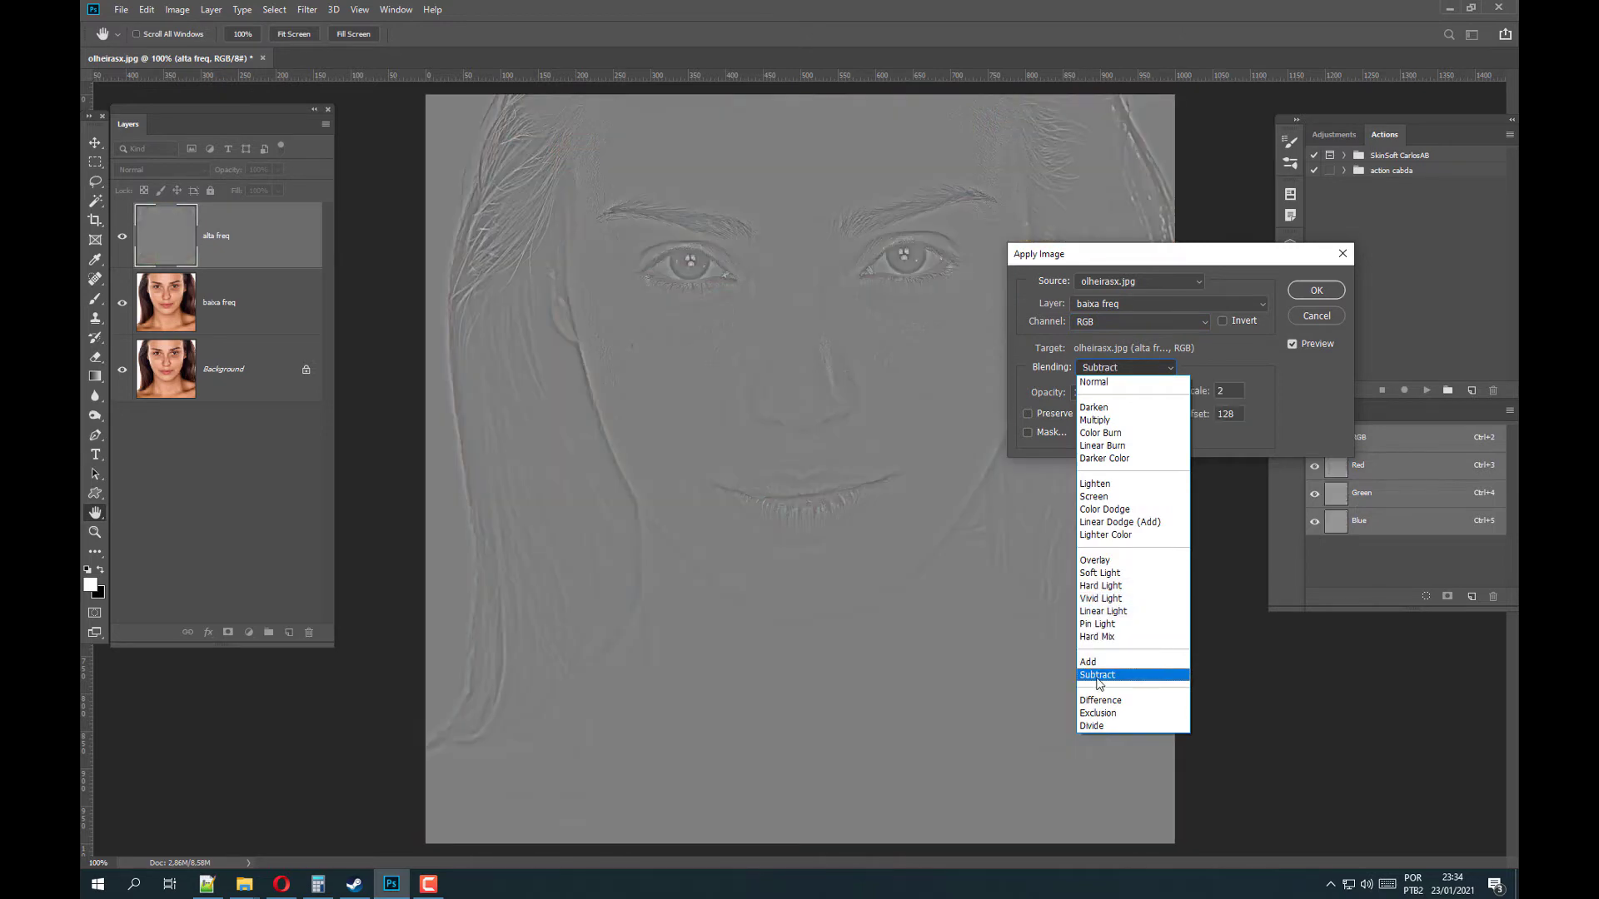
{"action": "left_click", "coordinate": [1098, 677]}
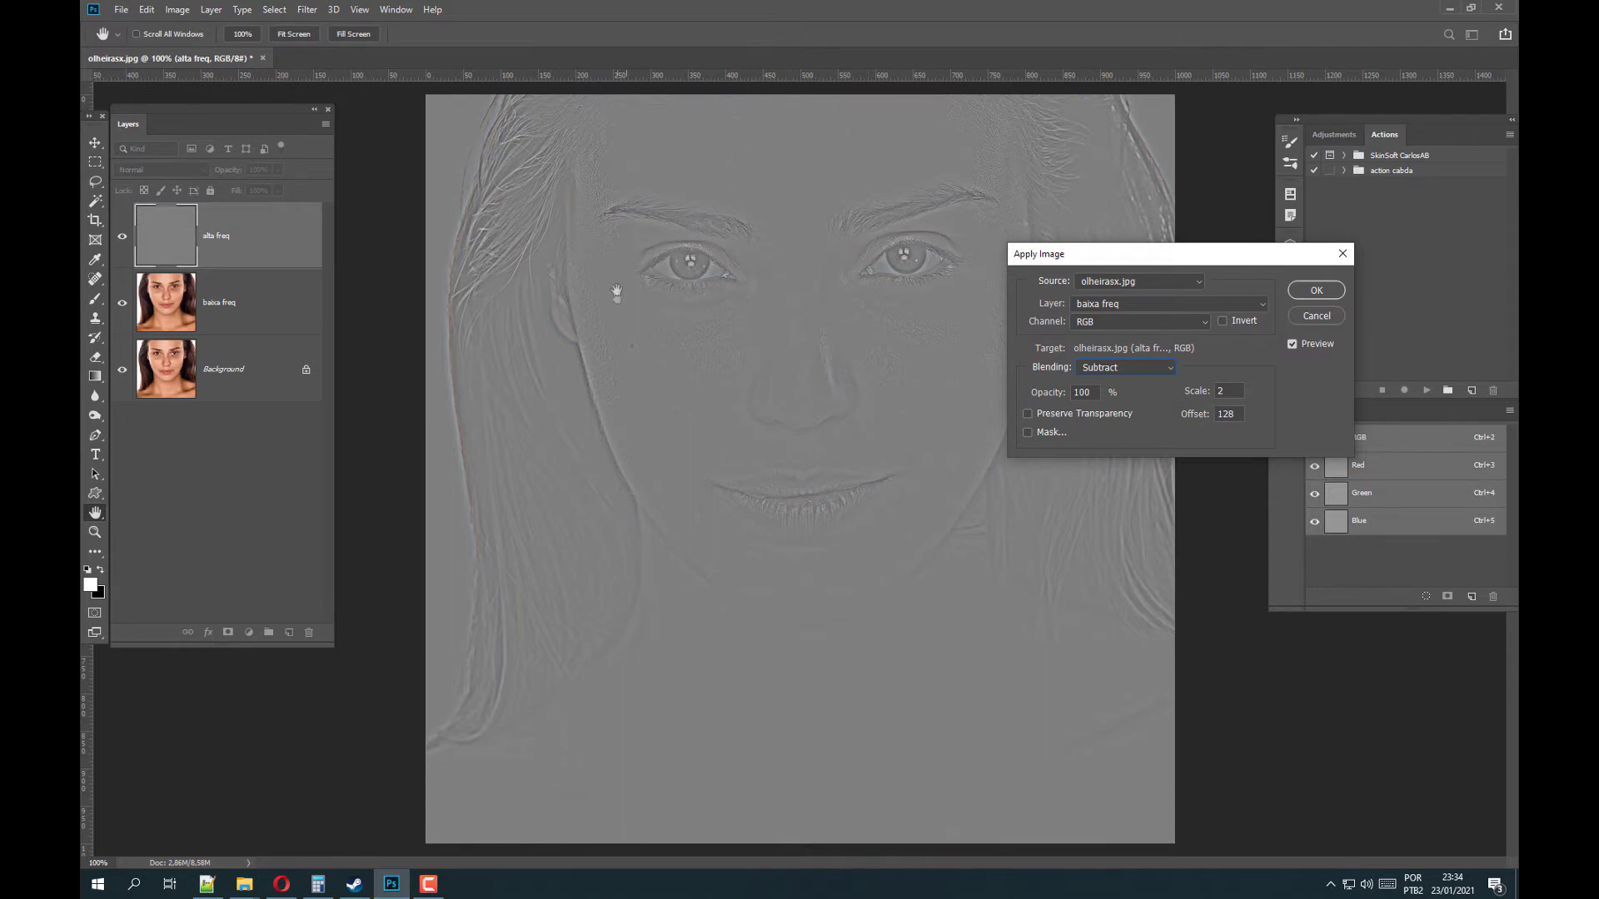
Inspect the gray texture preview and confirm Apply Image with 100% opacity, scale 2 and offset 128.
{"action": "key", "text": "ctrl+plus"}
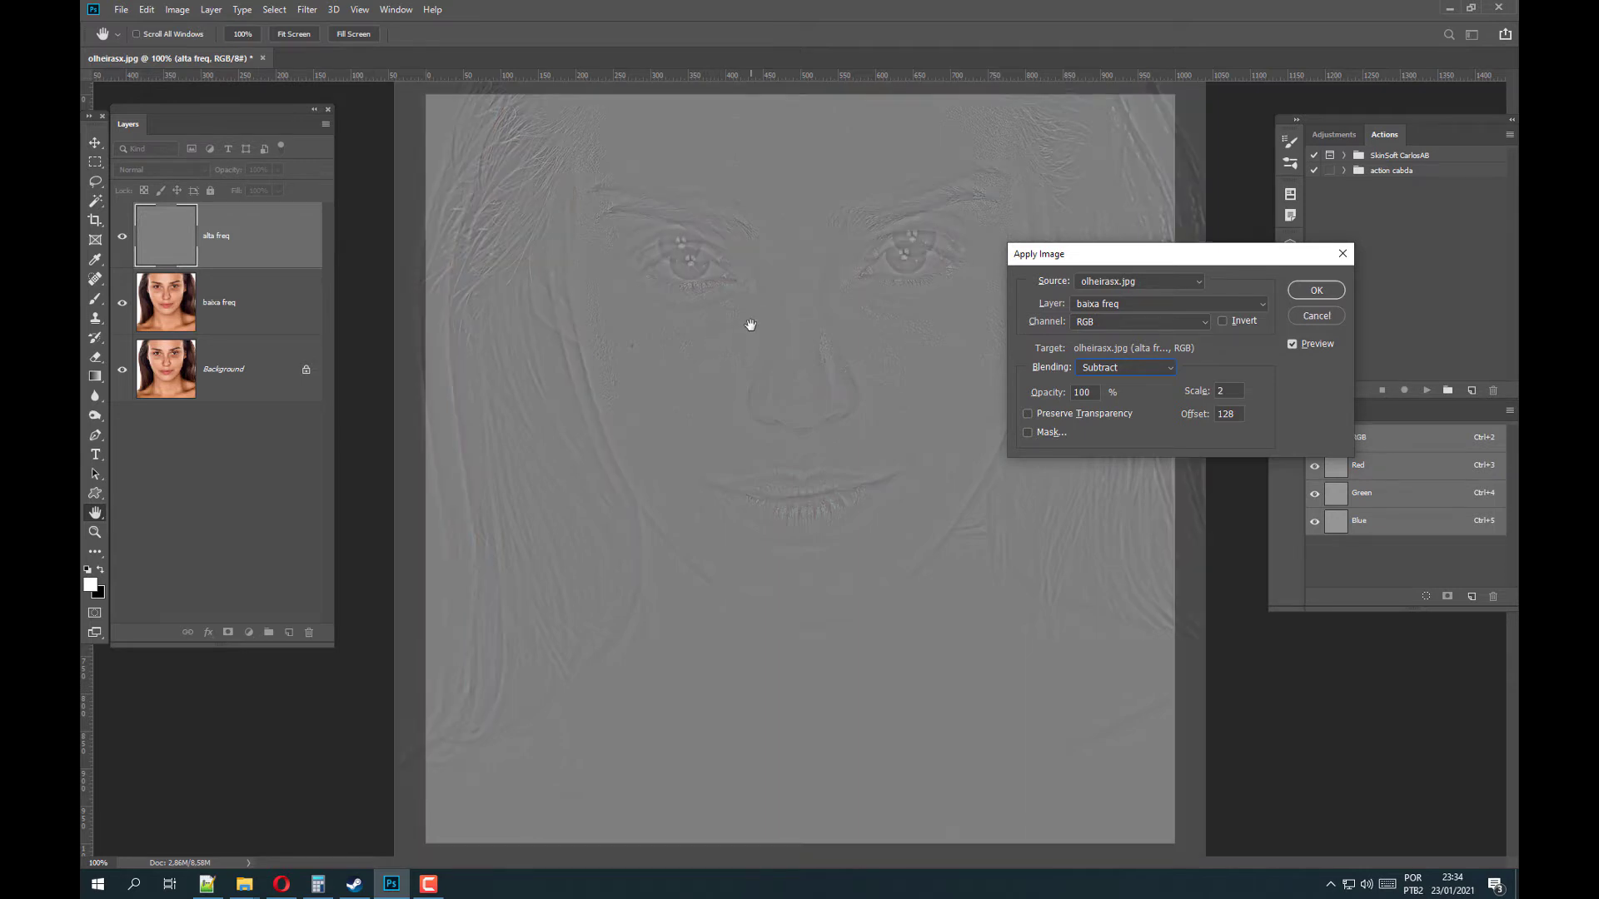
{"action": "scroll", "coordinate": [750, 325], "scroll_direction": "up", "scroll_amount": 5}
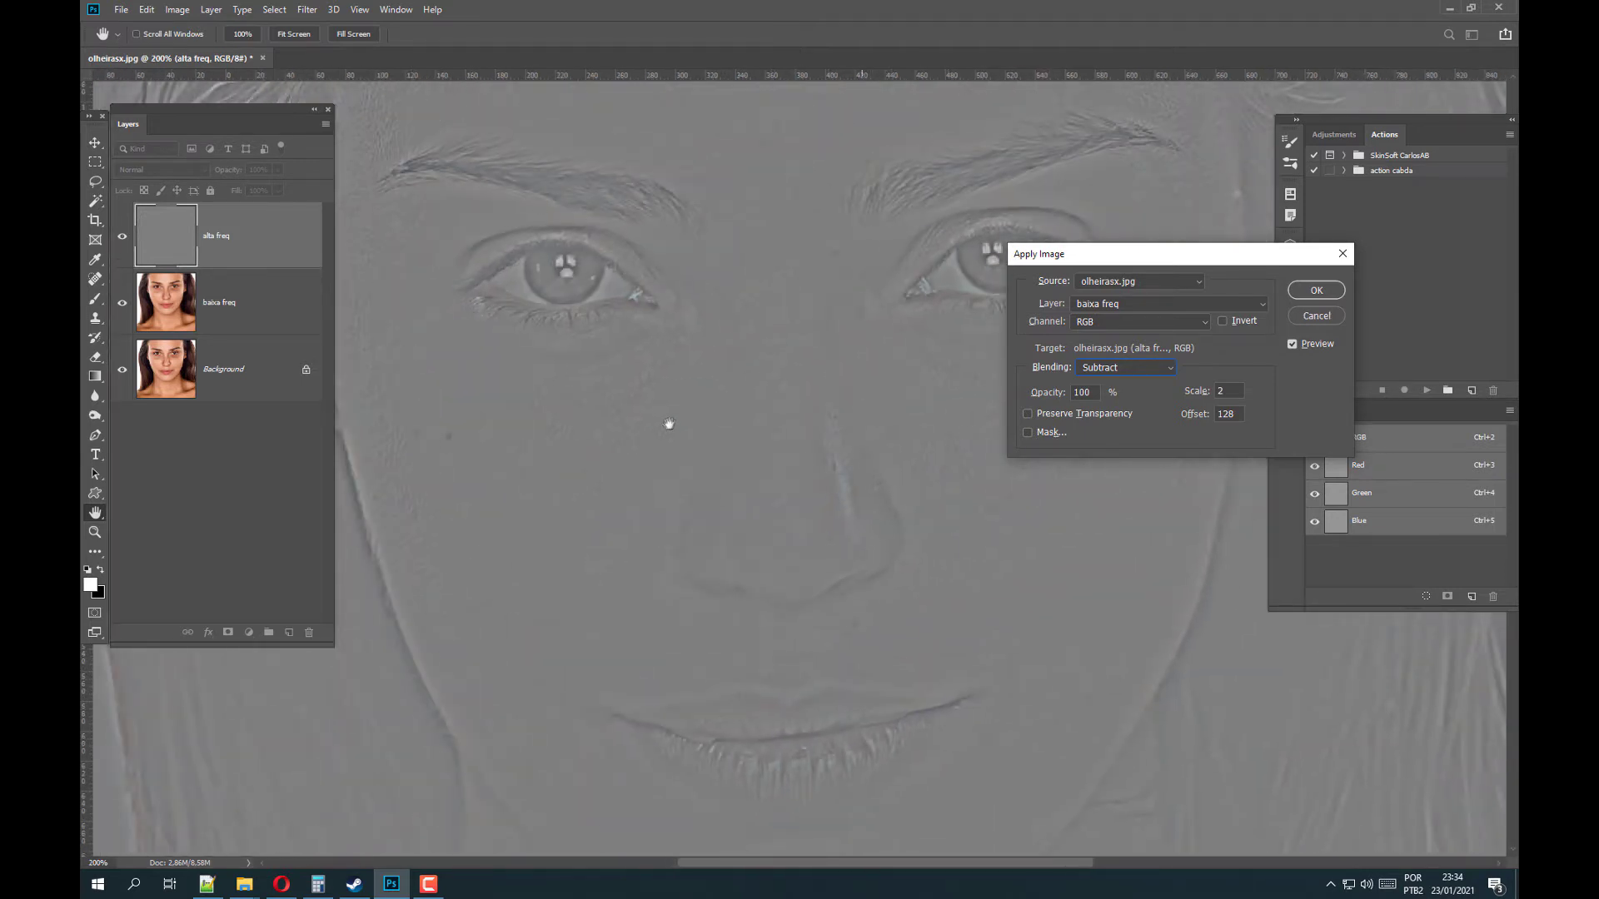
{"action": "left_click_drag", "start_coordinate": [731, 417], "coordinate": [642, 278]}
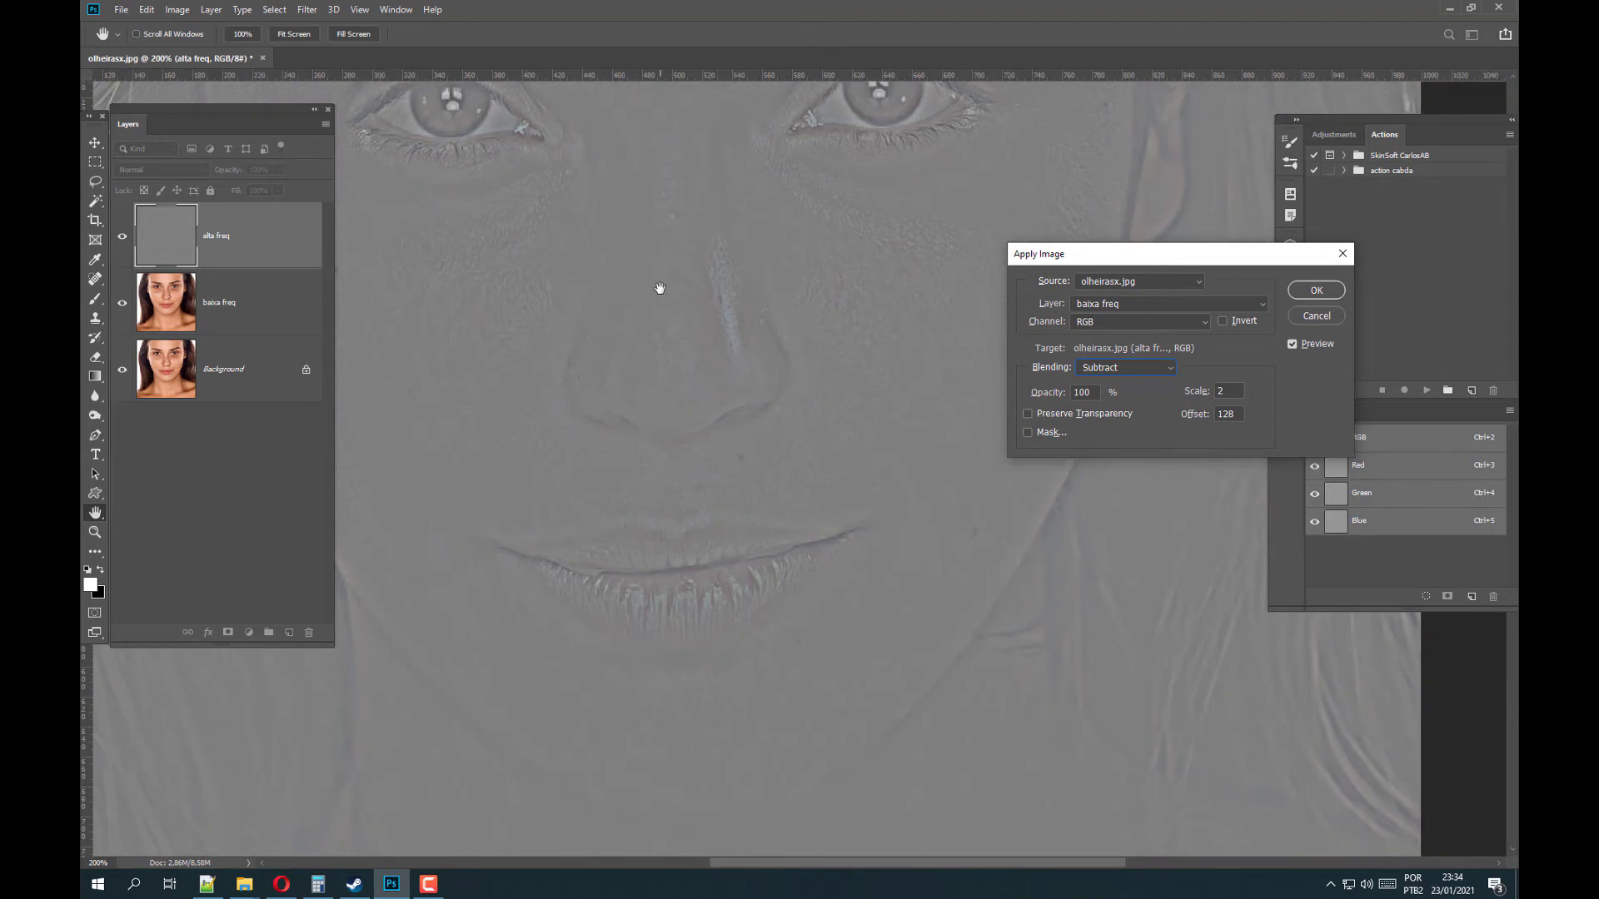
{"action": "key", "text": "ctrl+minus"}
{"action": "key", "text": "ctrl+minus"}
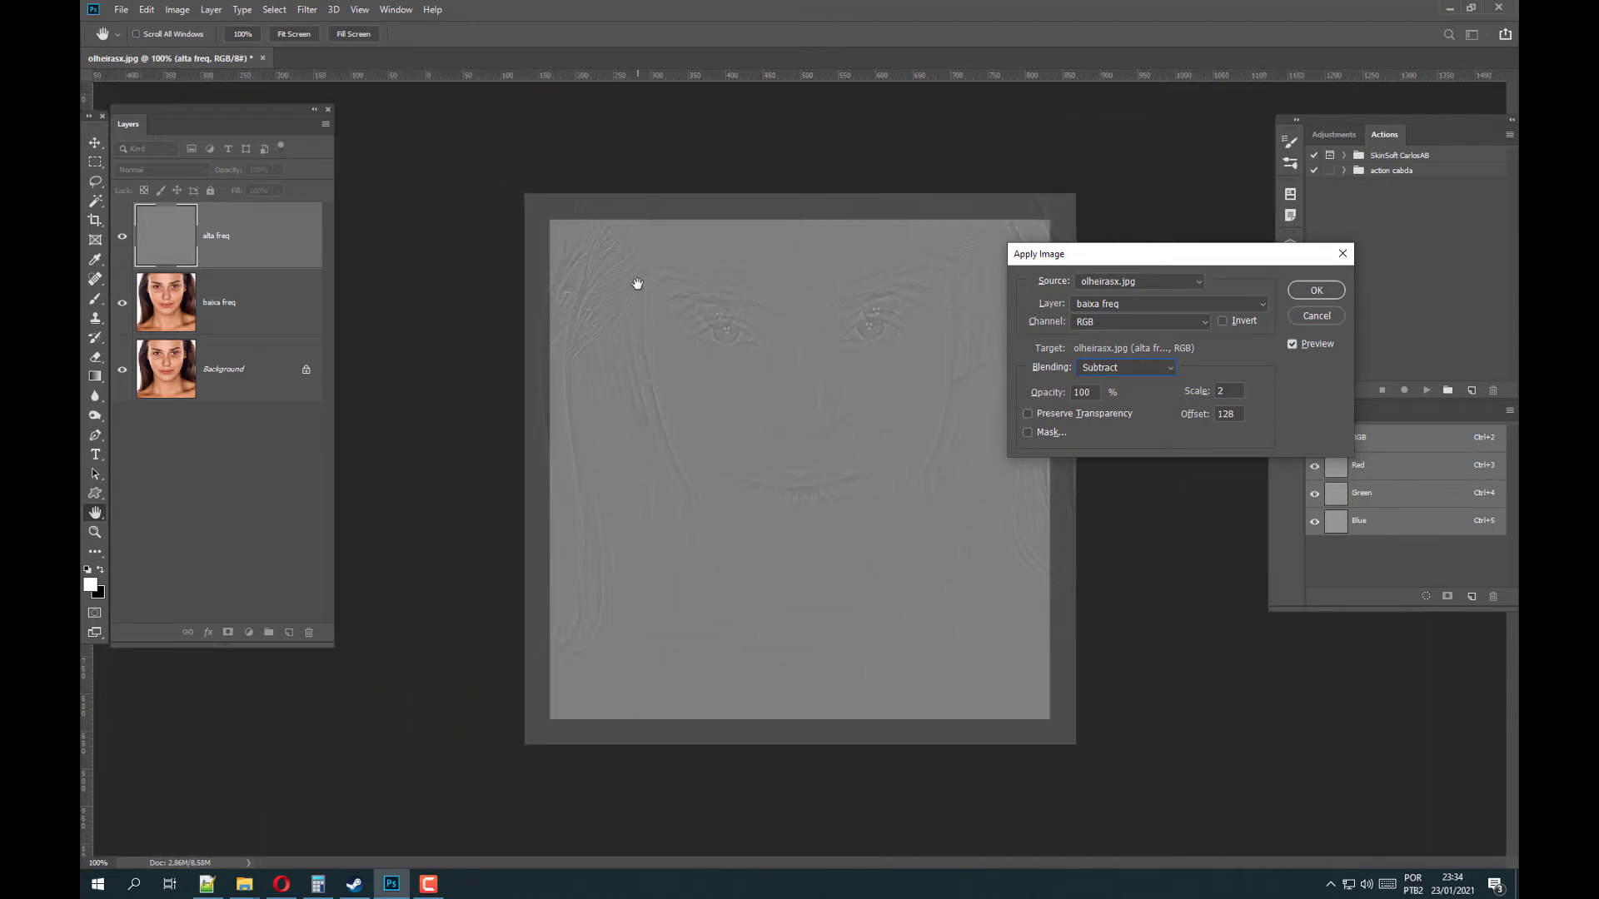
{"action": "key", "text": "ctrl+plus"}
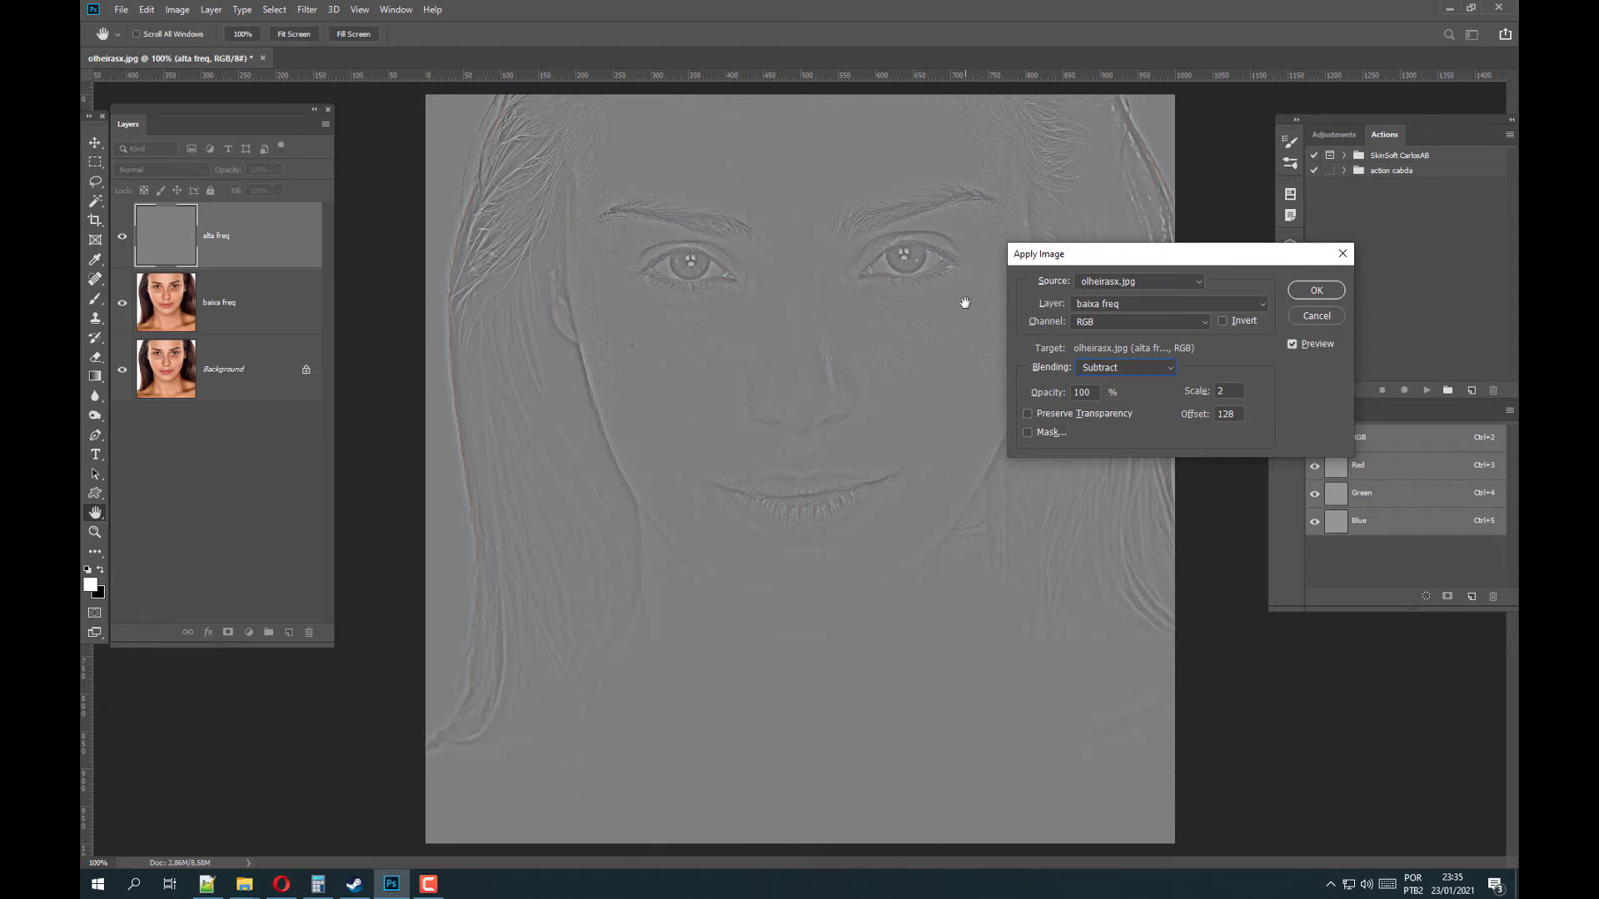
{"action": "left_click", "coordinate": [1129, 367]}
{"action": "left_click", "coordinate": [1034, 411]}
{"action": "double_click", "coordinate": [1085, 393]}
{"action": "double_click", "coordinate": [1232, 390]}
{"action": "double_click", "coordinate": [1238, 414]}
{"action": "left_click", "coordinate": [1313, 288]}
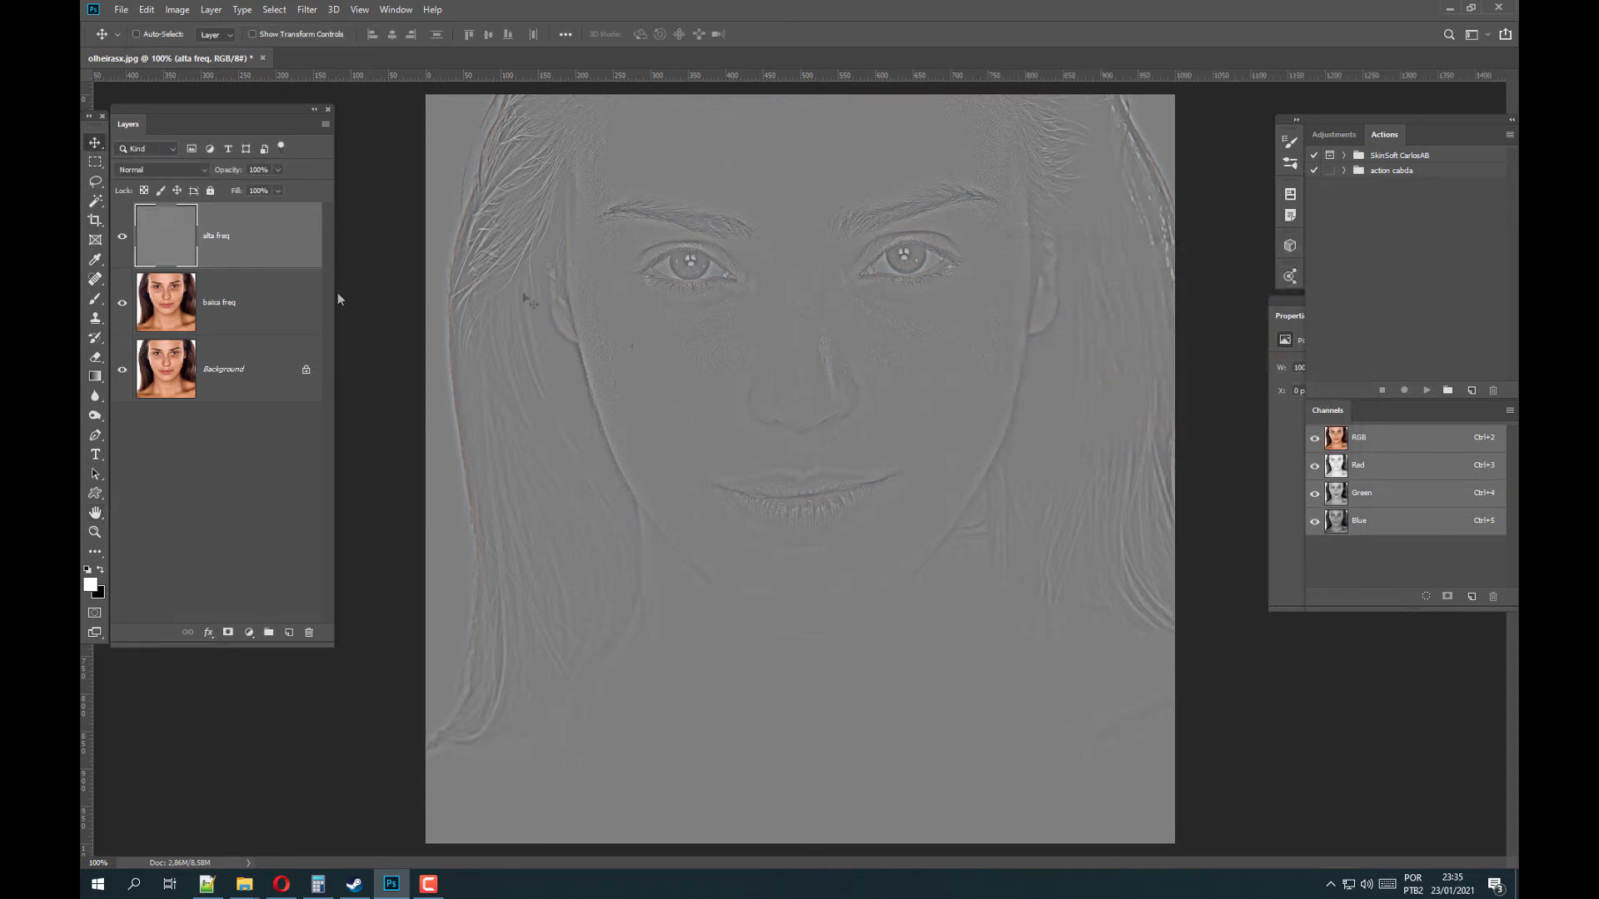
Set the alta freq layer's blend mode to Linear Light.
{"action": "left_click", "coordinate": [157, 169]}
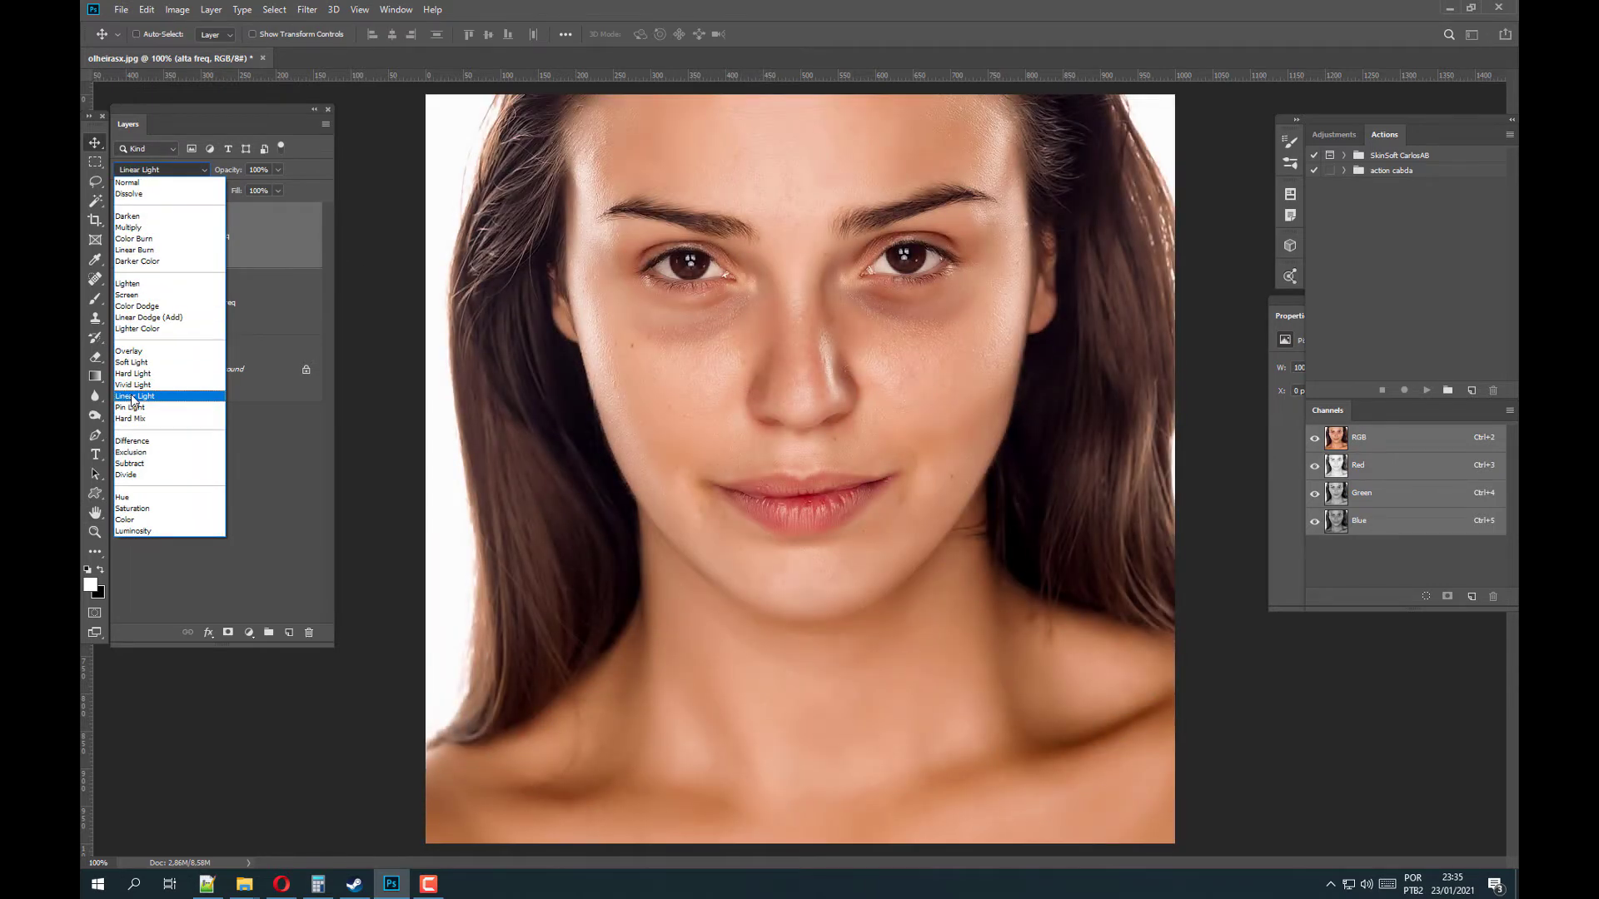
{"action": "left_click", "coordinate": [137, 397]}
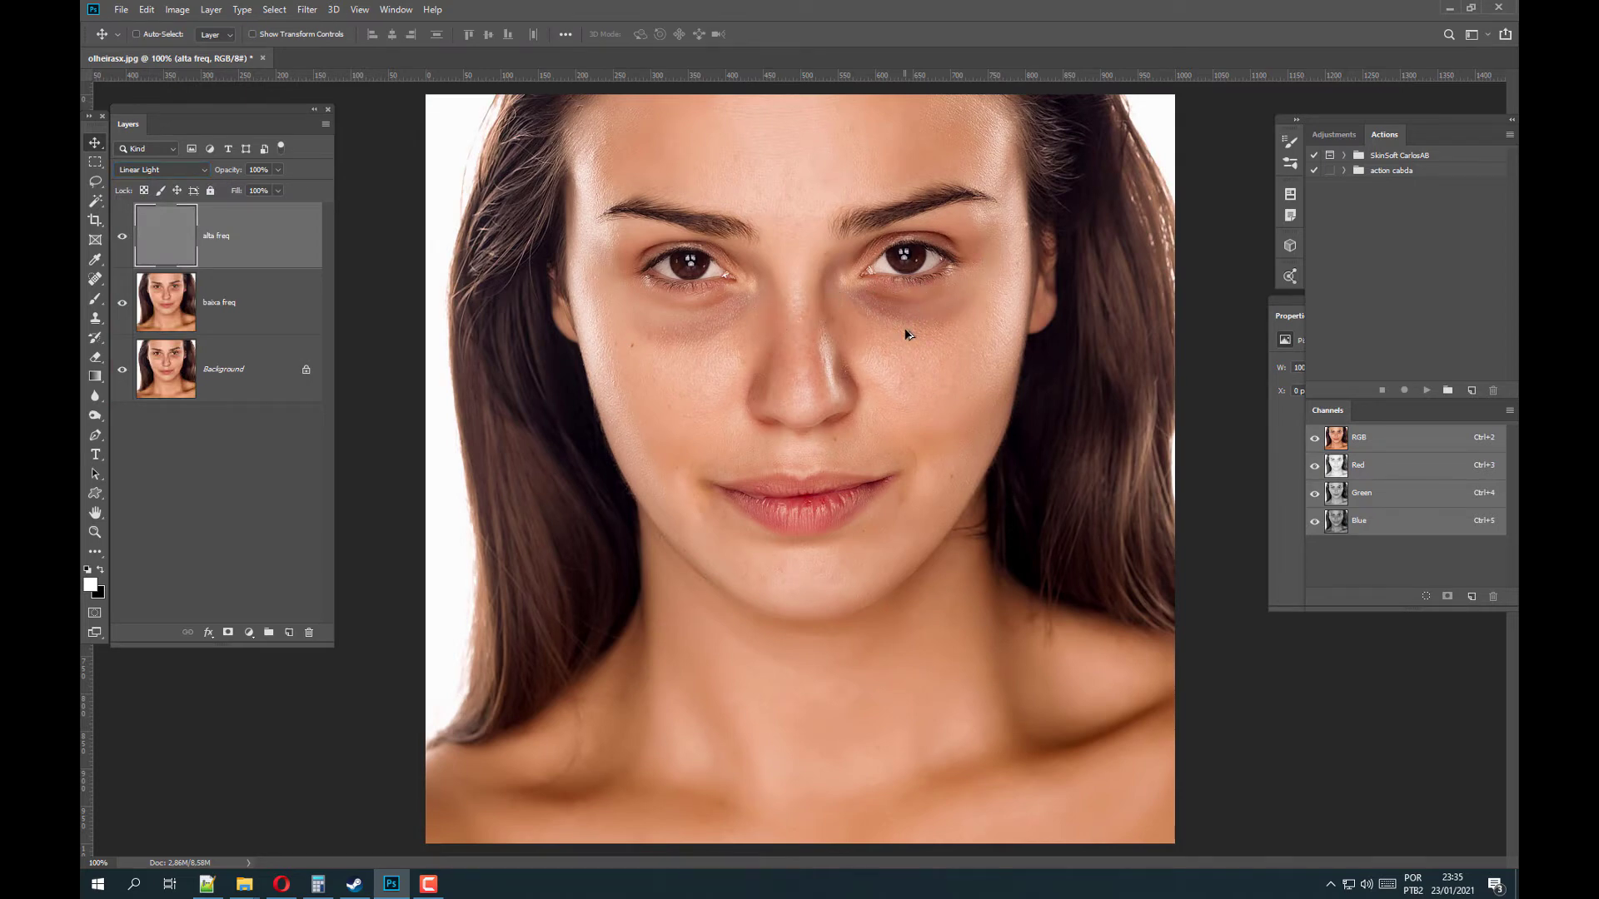
{"action": "scroll", "coordinate": [904, 333], "scroll_direction": "down", "scroll_amount": 3}
{"action": "scroll", "coordinate": [871, 341], "scroll_direction": "up", "scroll_amount": 1}
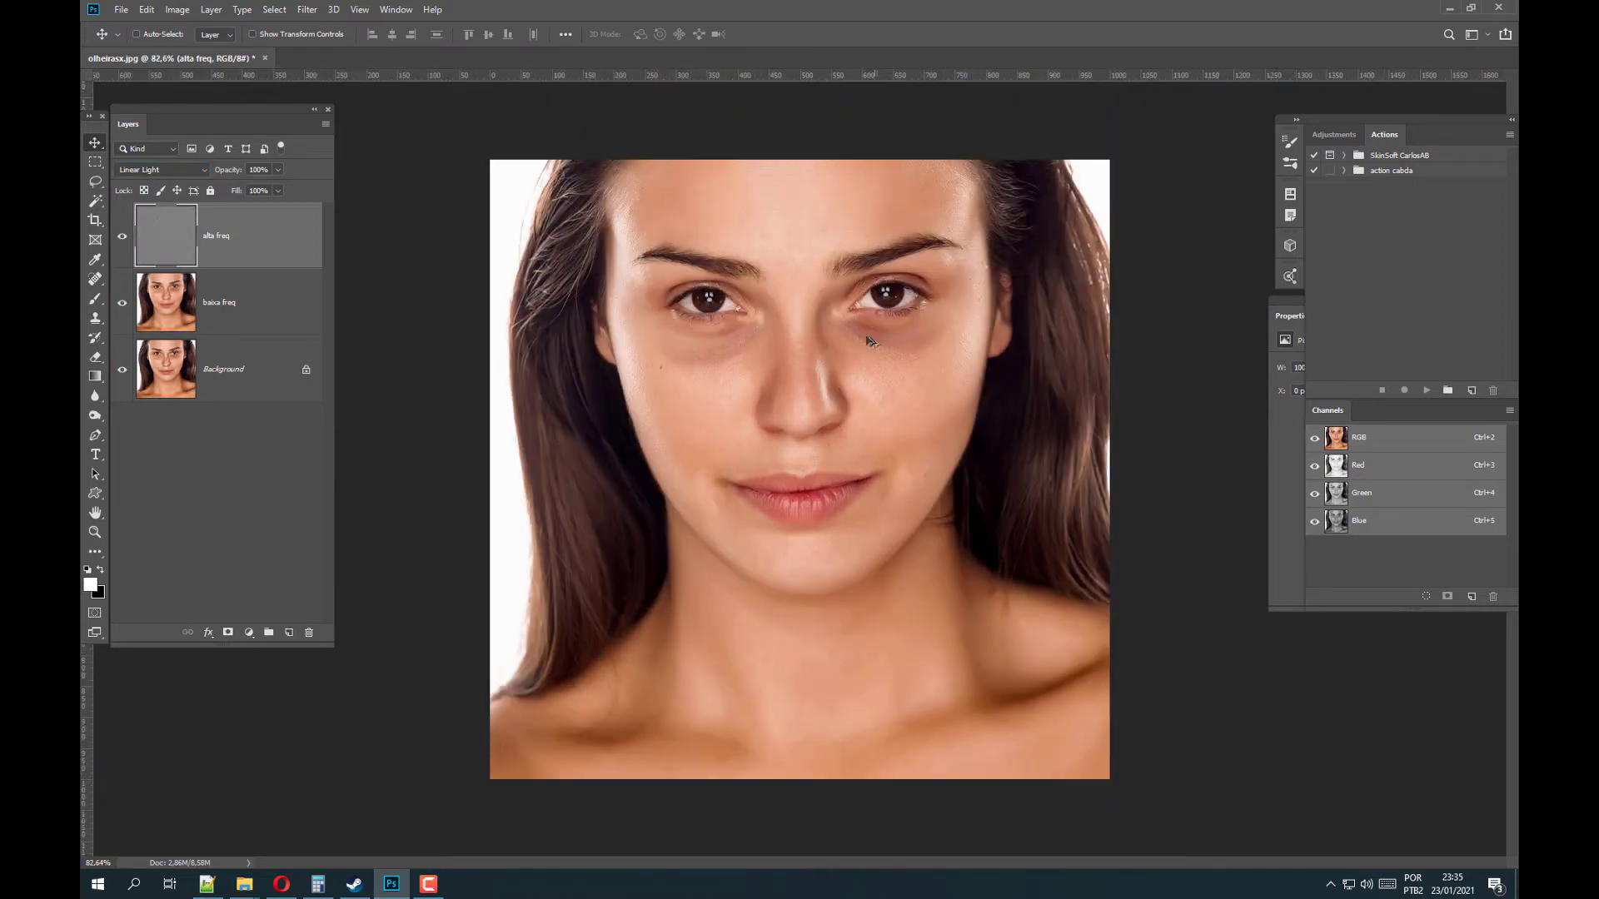
Compare the frequency separation result with the original Background layer shown alone.
{"action": "left_click", "coordinate": [122, 371], "text": "alt"}
{"action": "left_click", "coordinate": [122, 371], "text": "alt"}
{"action": "left_click", "coordinate": [122, 372], "text": "alt"}
{"action": "left_click", "coordinate": [121, 372], "text": "alt"}
{"action": "left_click", "coordinate": [221, 283]}
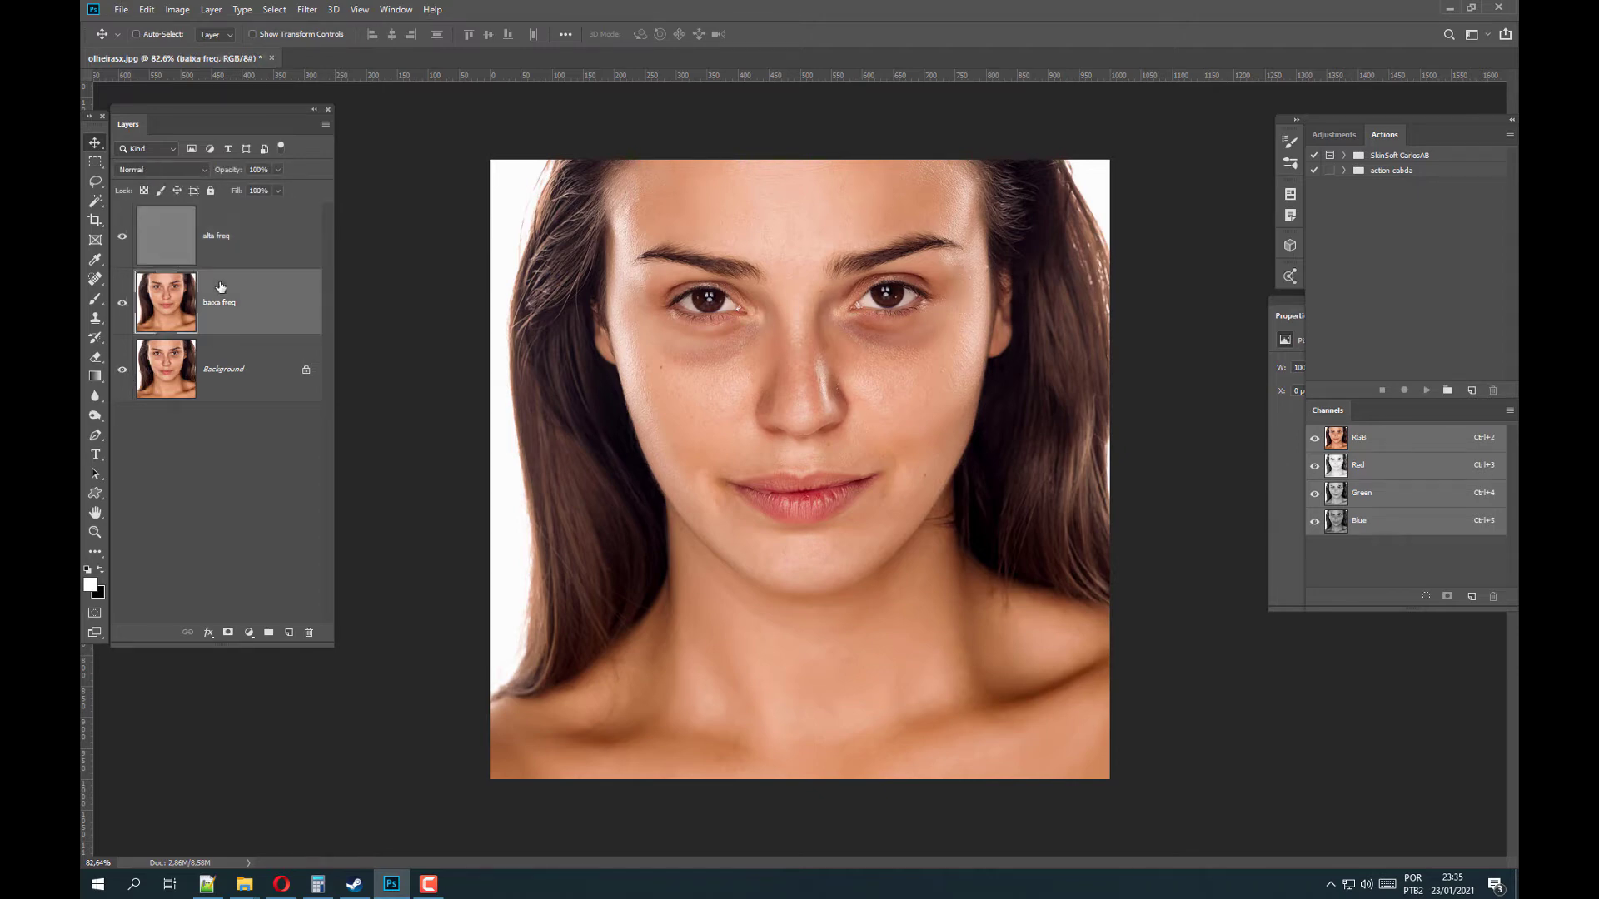
{"action": "left_click", "coordinate": [210, 237]}
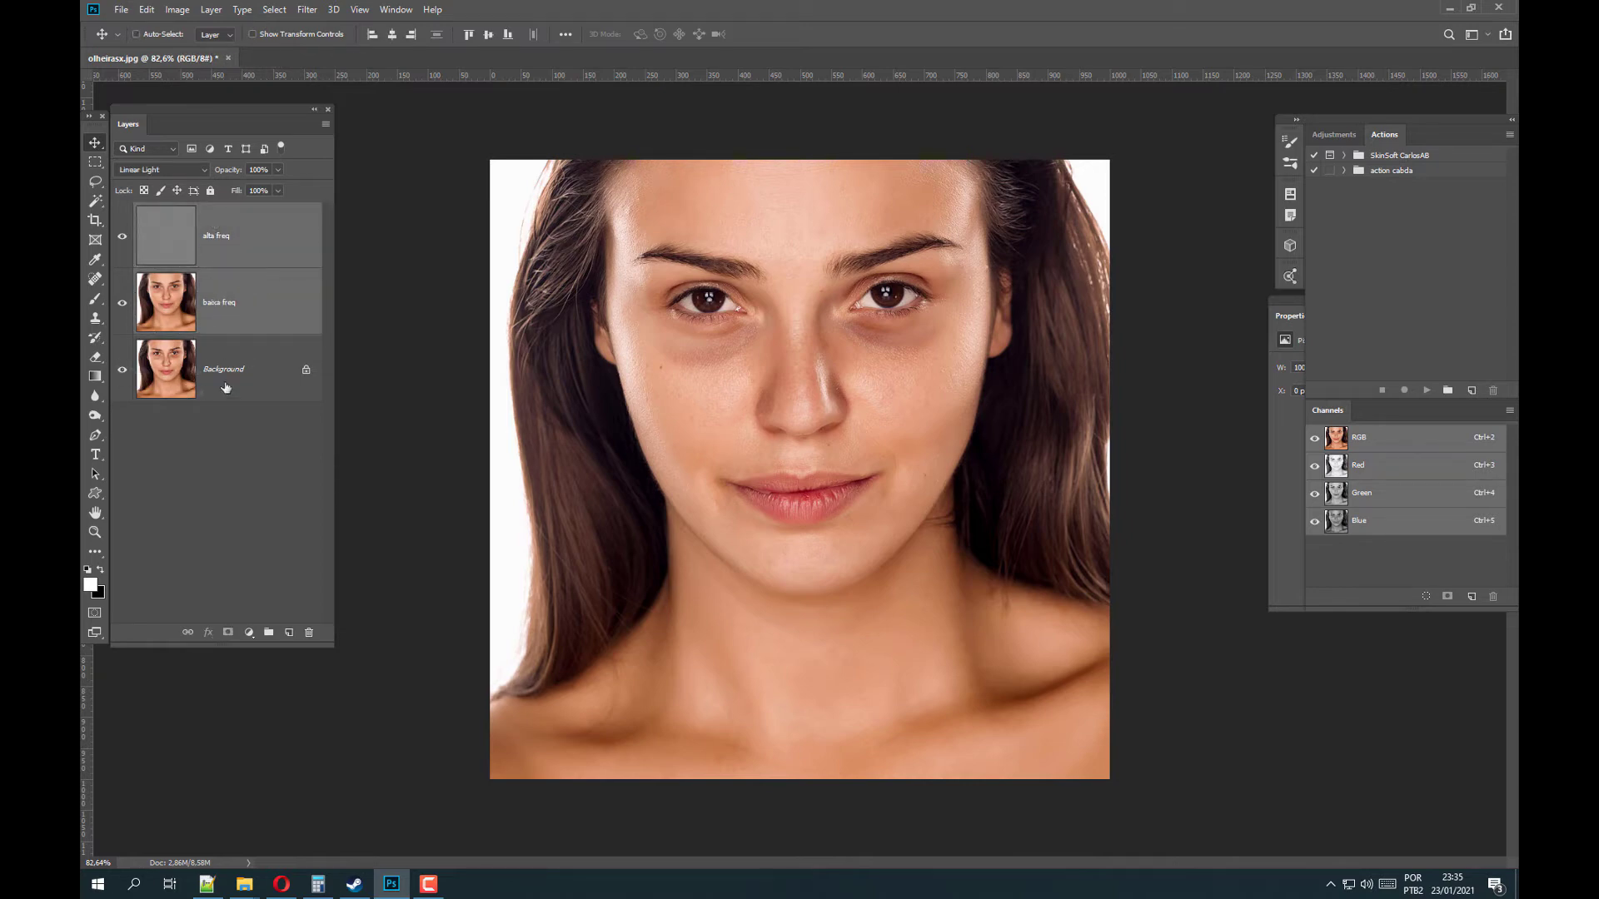
{"action": "left_click", "coordinate": [209, 298]}
{"action": "left_click", "coordinate": [223, 239]}
{"action": "left_click", "coordinate": [215, 288]}
{"action": "left_click", "coordinate": [236, 252]}
Hide the alta freq layer, activate baixa freq and choose the Mixer Brush tool for blending skin tones.
{"action": "left_click", "coordinate": [121, 238]}
{"action": "scroll", "coordinate": [805, 354], "scroll_direction": "up", "scroll_amount": 2}
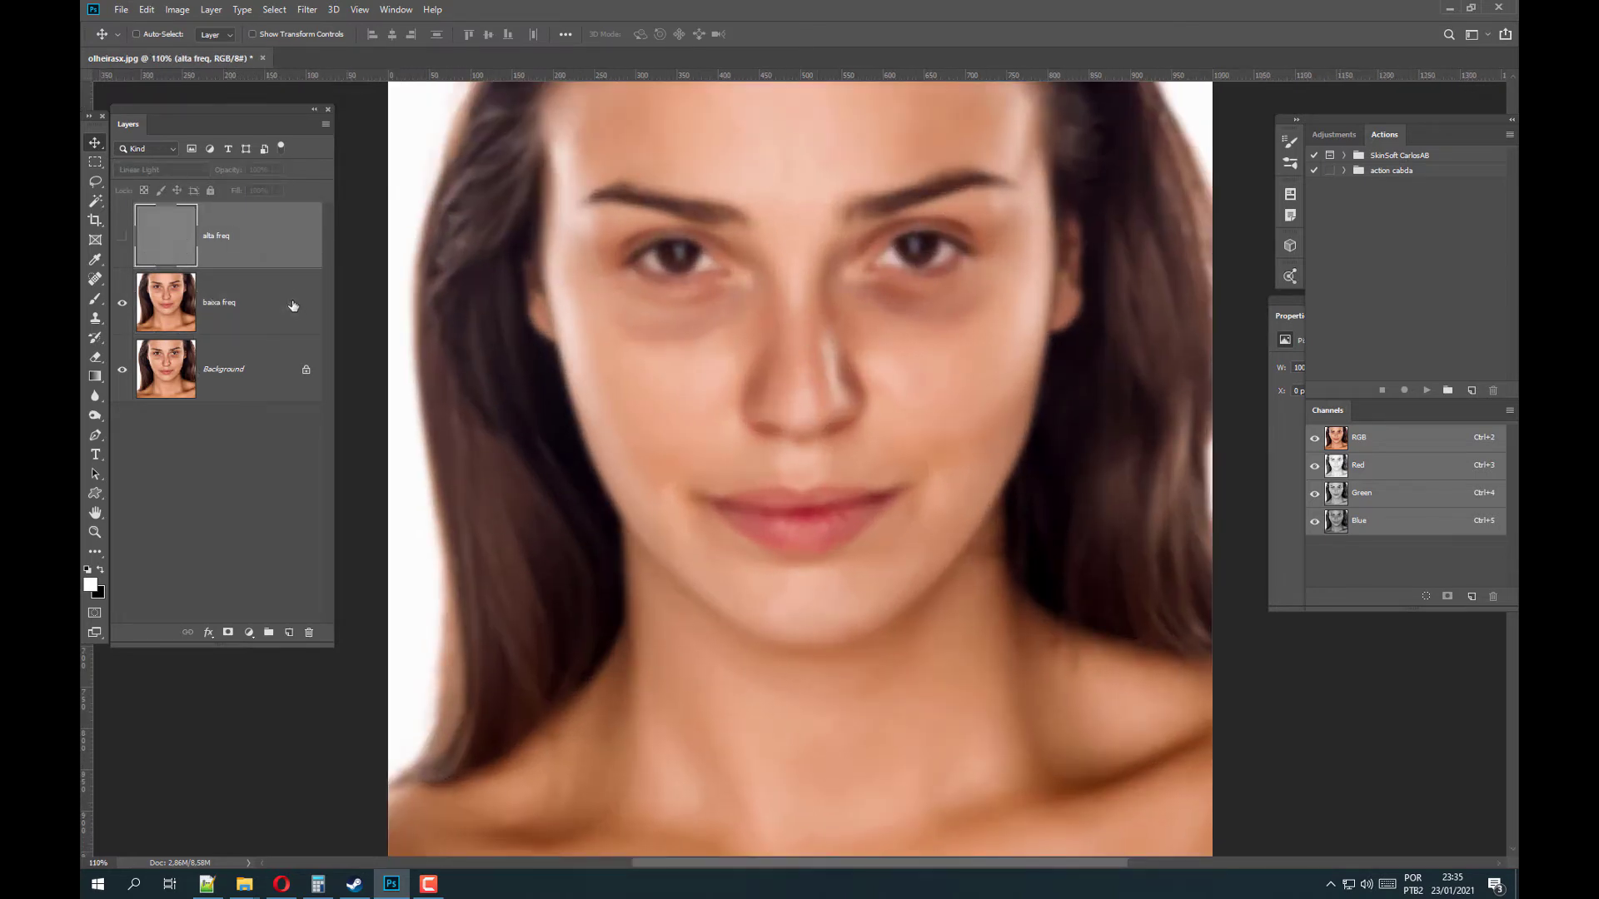
{"action": "left_click", "coordinate": [240, 310]}
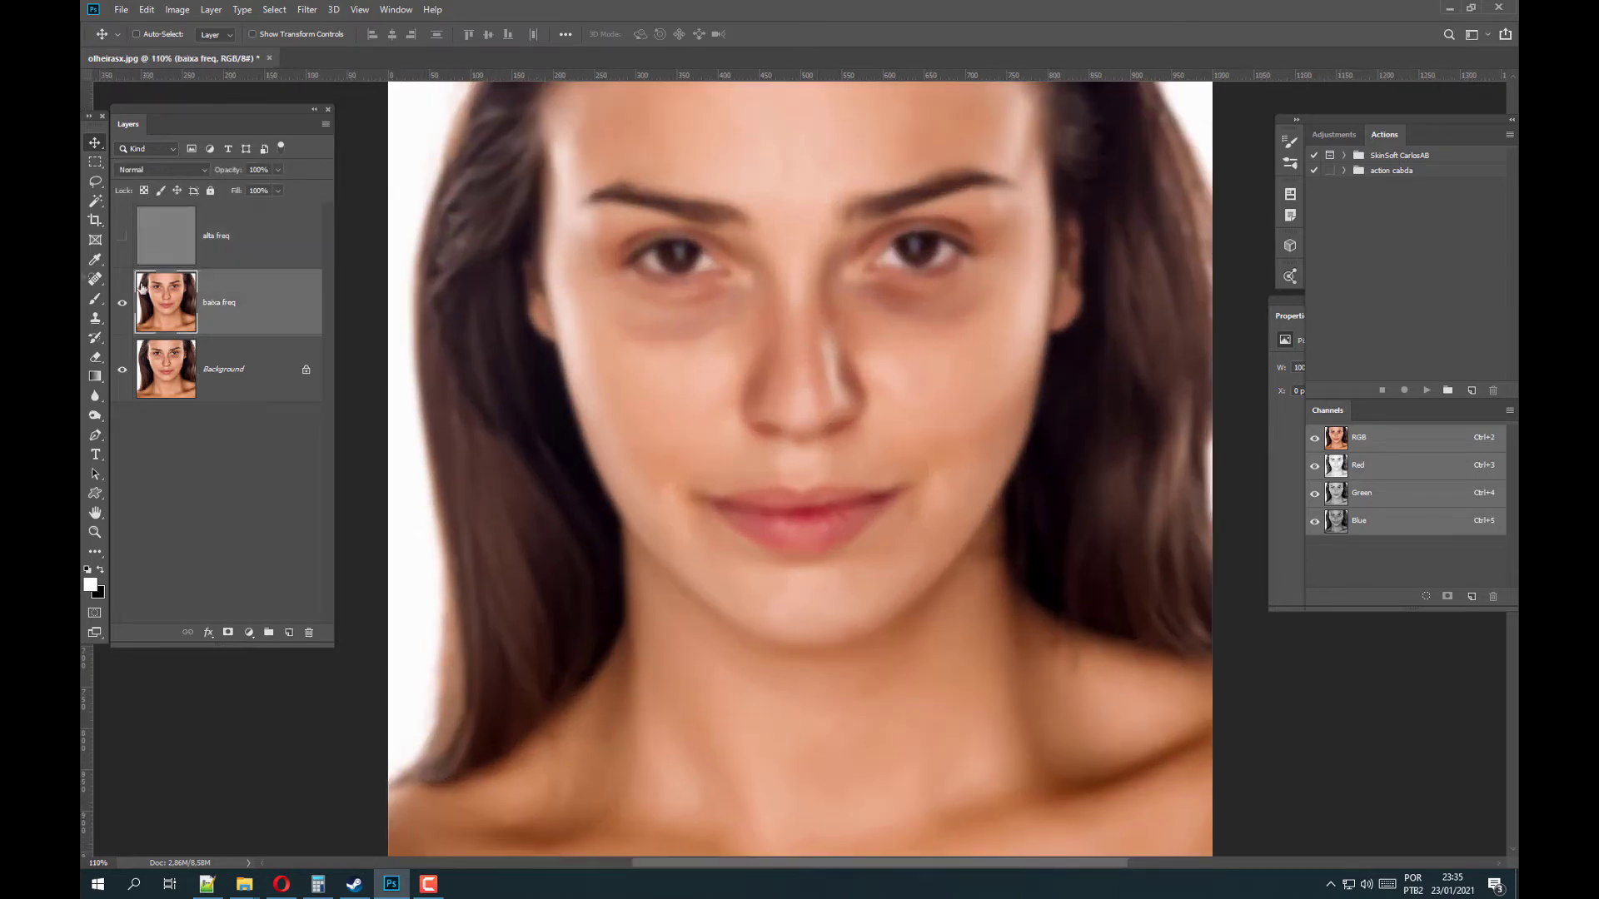
{"action": "left_click", "coordinate": [91, 306]}
{"action": "left_click", "coordinate": [152, 341]}
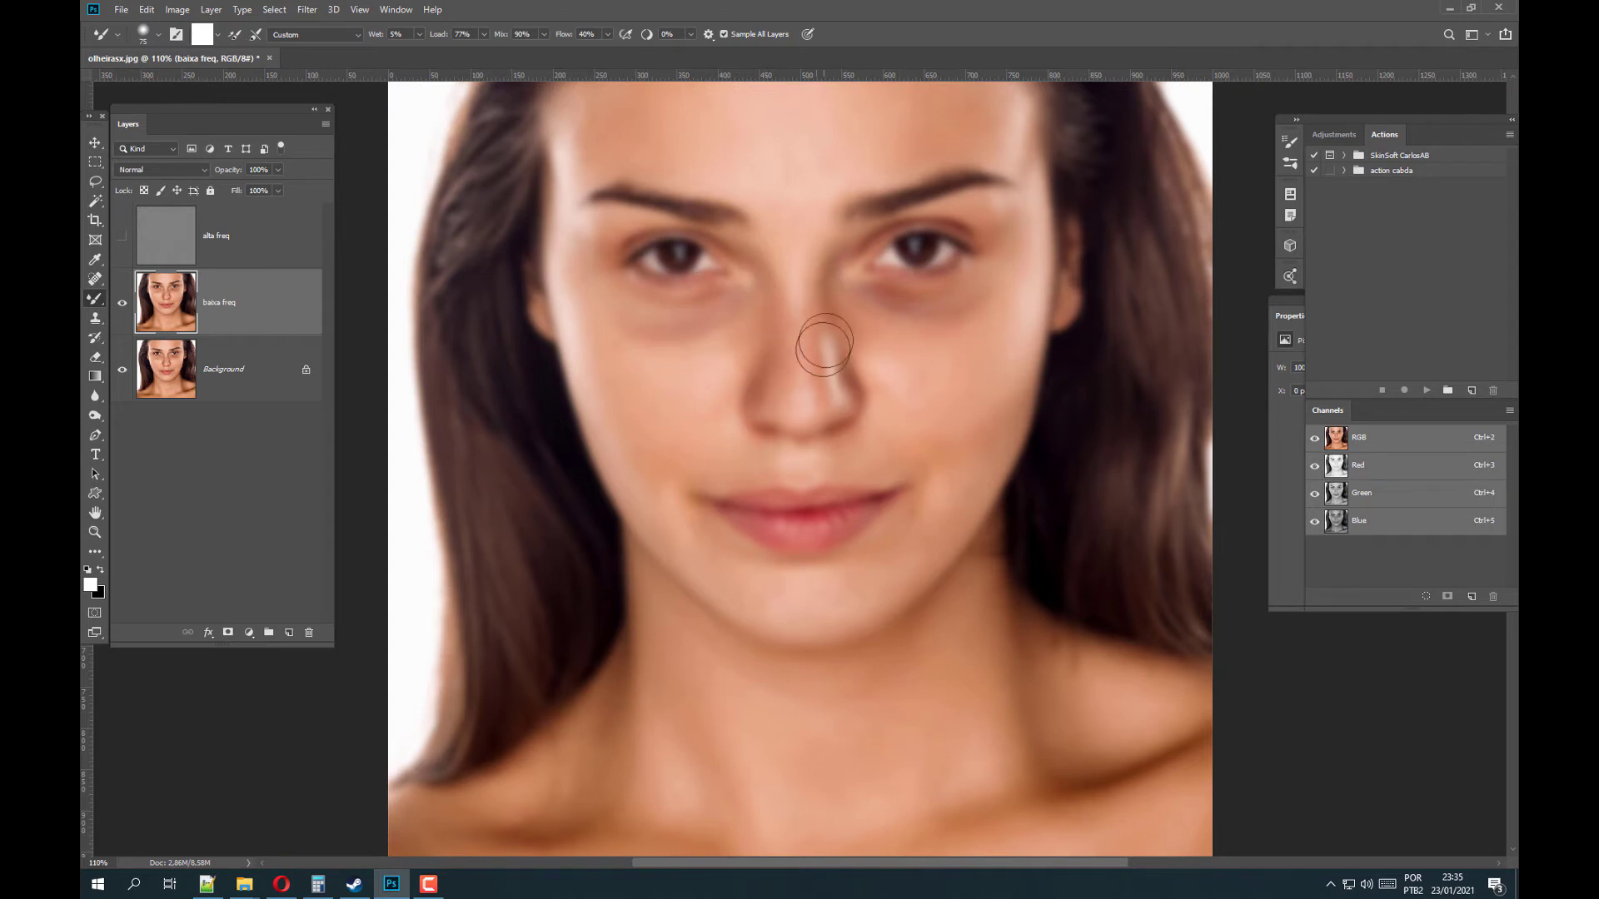
Blend away the dark circle under the image-left eye on baixa freq, using skin tones sampled from the cheek below.
{"action": "left_click", "coordinate": [687, 353], "text": "alt"}
{"action": "mouse_move", "coordinate": [683, 350]}
{"action": "left_mouse_down"}
{"action": "mouse_move", "coordinate": [716, 313]}
{"action": "mouse_move", "coordinate": [654, 325]}
{"action": "mouse_move", "coordinate": [714, 317]}
{"action": "left_mouse_up"}
{"action": "scroll", "coordinate": [714, 317], "scroll_direction": "up", "scroll_amount": 3}
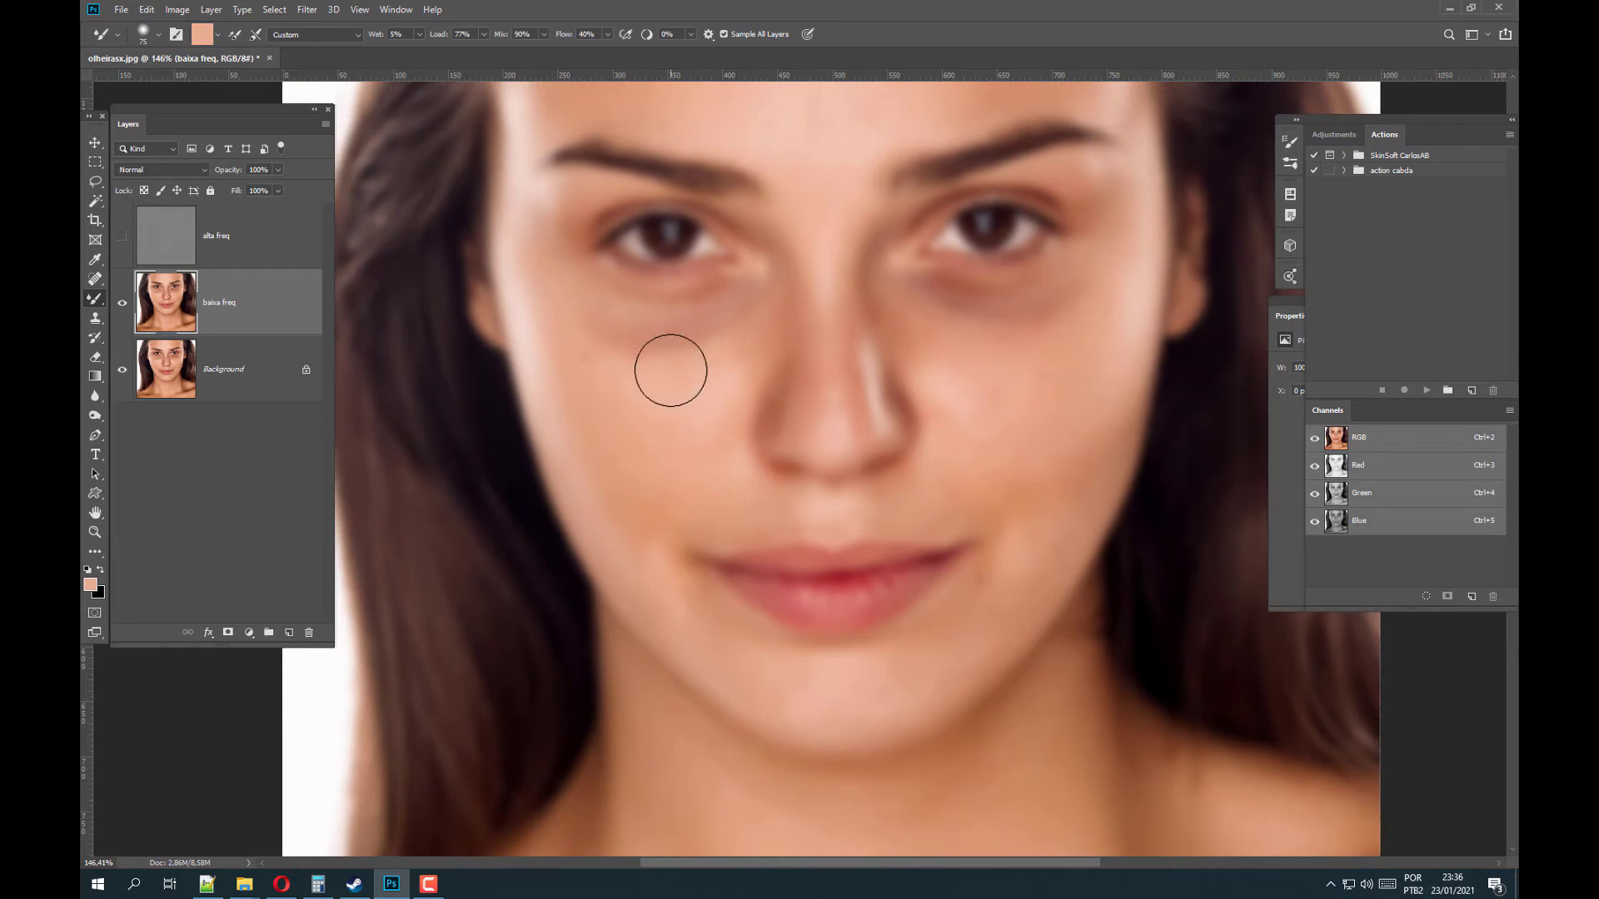
{"action": "mouse_move", "coordinate": [684, 367]}
{"action": "left_mouse_down"}
{"action": "mouse_move", "coordinate": [615, 366]}
{"action": "mouse_move", "coordinate": [678, 332]}
{"action": "mouse_move", "coordinate": [615, 358]}
{"action": "mouse_move", "coordinate": [649, 337]}
{"action": "mouse_move", "coordinate": [617, 338]}
{"action": "mouse_move", "coordinate": [733, 336]}
{"action": "left_mouse_up"}
{"action": "left_click", "coordinate": [671, 383], "text": "alt"}
{"action": "mouse_move", "coordinate": [673, 380]}
{"action": "left_mouse_down"}
{"action": "mouse_move", "coordinate": [700, 336]}
{"action": "mouse_move", "coordinate": [633, 363]}
{"action": "mouse_move", "coordinate": [685, 331]}
{"action": "mouse_move", "coordinate": [606, 333]}
{"action": "mouse_move", "coordinate": [741, 307]}
{"action": "mouse_move", "coordinate": [734, 378]}
{"action": "mouse_move", "coordinate": [749, 288]}
{"action": "mouse_move", "coordinate": [680, 421]}
{"action": "mouse_move", "coordinate": [673, 405]}
{"action": "mouse_move", "coordinate": [741, 288]}
{"action": "mouse_move", "coordinate": [741, 331]}
{"action": "mouse_move", "coordinate": [651, 399]}
{"action": "mouse_move", "coordinate": [749, 309]}
{"action": "mouse_move", "coordinate": [763, 343]}
{"action": "mouse_move", "coordinate": [675, 397]}
{"action": "left_mouse_up"}
{"action": "left_click", "coordinate": [669, 378], "text": "alt"}
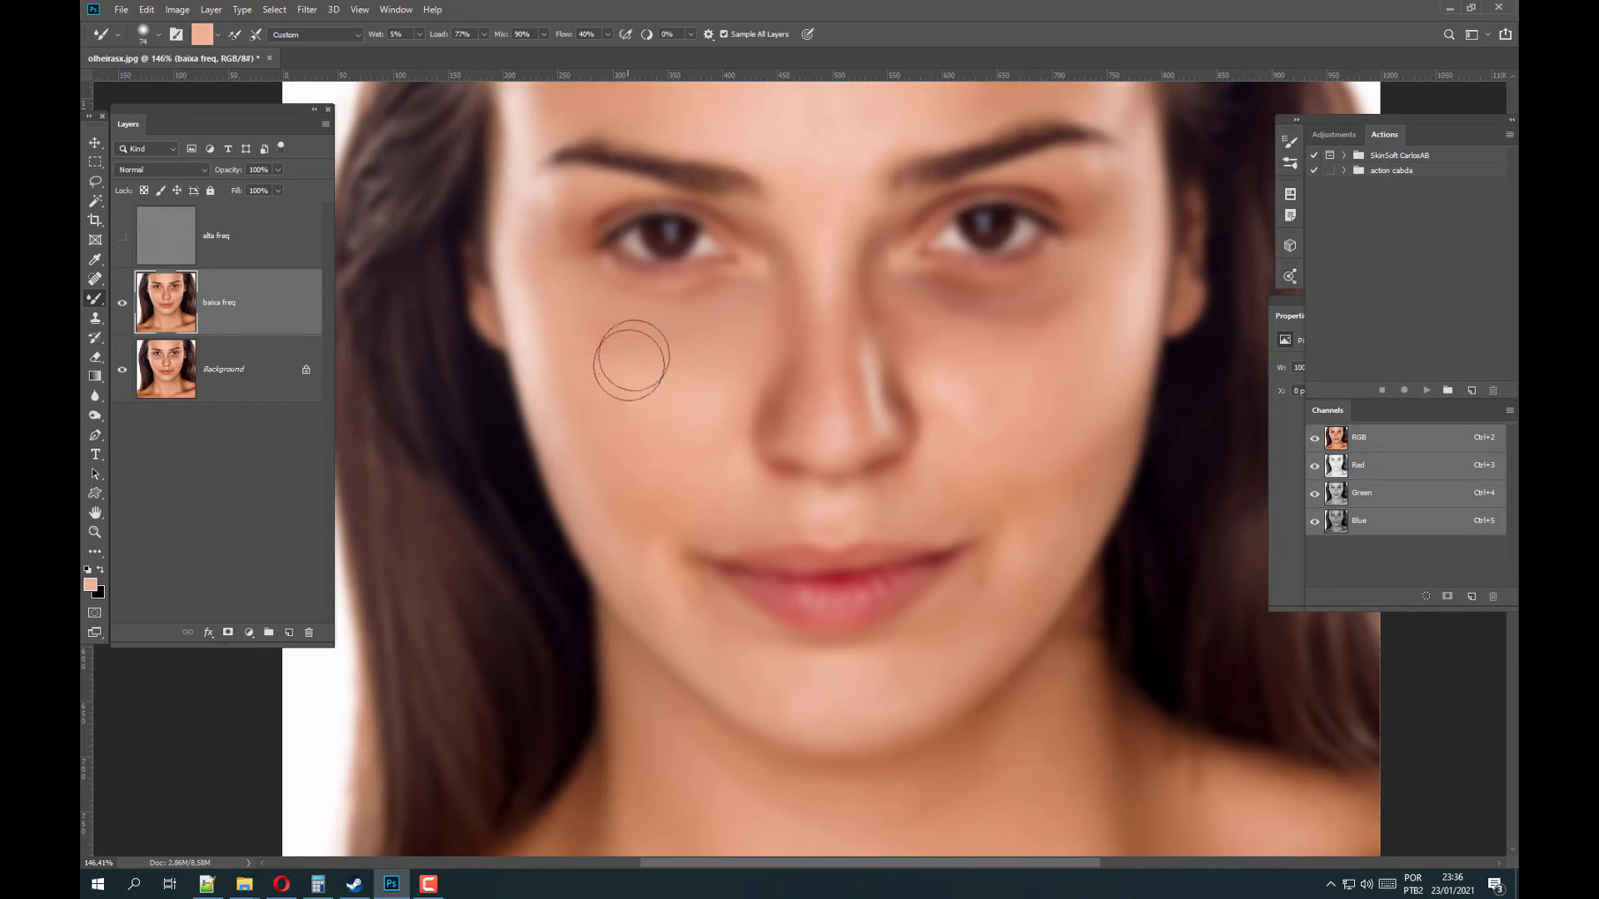
Blend away the dark circle under the image-right eye and smooth the nose with sampled skin tones.
{"action": "mouse_move", "coordinate": [975, 322]}
{"action": "left_mouse_down"}
{"action": "mouse_move", "coordinate": [914, 297]}
{"action": "mouse_move", "coordinate": [1003, 329]}
{"action": "mouse_move", "coordinate": [1015, 305]}
{"action": "mouse_move", "coordinate": [1091, 301]}
{"action": "mouse_move", "coordinate": [1015, 326]}
{"action": "mouse_move", "coordinate": [932, 299]}
{"action": "mouse_move", "coordinate": [958, 364]}
{"action": "mouse_move", "coordinate": [933, 369]}
{"action": "mouse_move", "coordinate": [895, 311]}
{"action": "mouse_move", "coordinate": [906, 299]}
{"action": "mouse_move", "coordinate": [1010, 332]}
{"action": "mouse_move", "coordinate": [1011, 361]}
{"action": "mouse_move", "coordinate": [1098, 309]}
{"action": "mouse_move", "coordinate": [1133, 253]}
{"action": "mouse_move", "coordinate": [1037, 297]}
{"action": "mouse_move", "coordinate": [1093, 283]}
{"action": "mouse_move", "coordinate": [916, 296]}
{"action": "left_mouse_up"}
{"action": "left_click", "coordinate": [993, 376], "text": "alt"}
{"action": "mouse_move", "coordinate": [987, 395]}
{"action": "left_mouse_down"}
{"action": "mouse_move", "coordinate": [1009, 424]}
{"action": "mouse_move", "coordinate": [1049, 371]}
{"action": "left_mouse_up"}
{"action": "left_click_drag", "start_coordinate": [843, 326], "coordinate": [834, 325]}
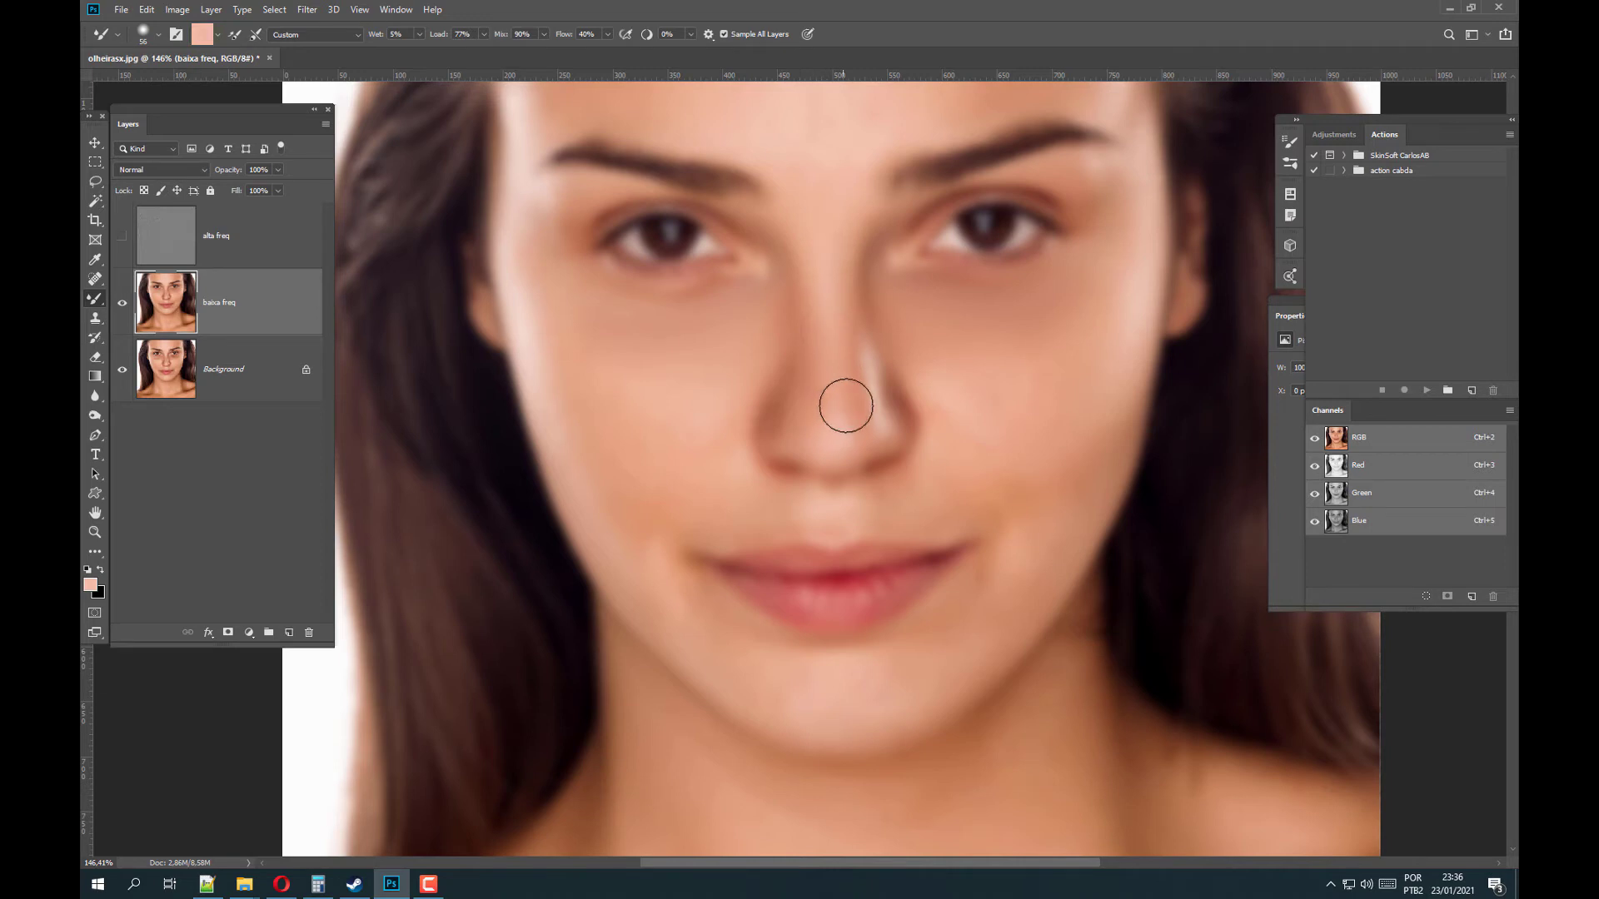
Even out the skin tones around both mouth corners, the nose and the chin with the Mixer Brush.
{"action": "left_click_drag", "start_coordinate": [1018, 572], "coordinate": [1026, 573]}
{"action": "left_click", "coordinate": [1001, 581], "text": "alt"}
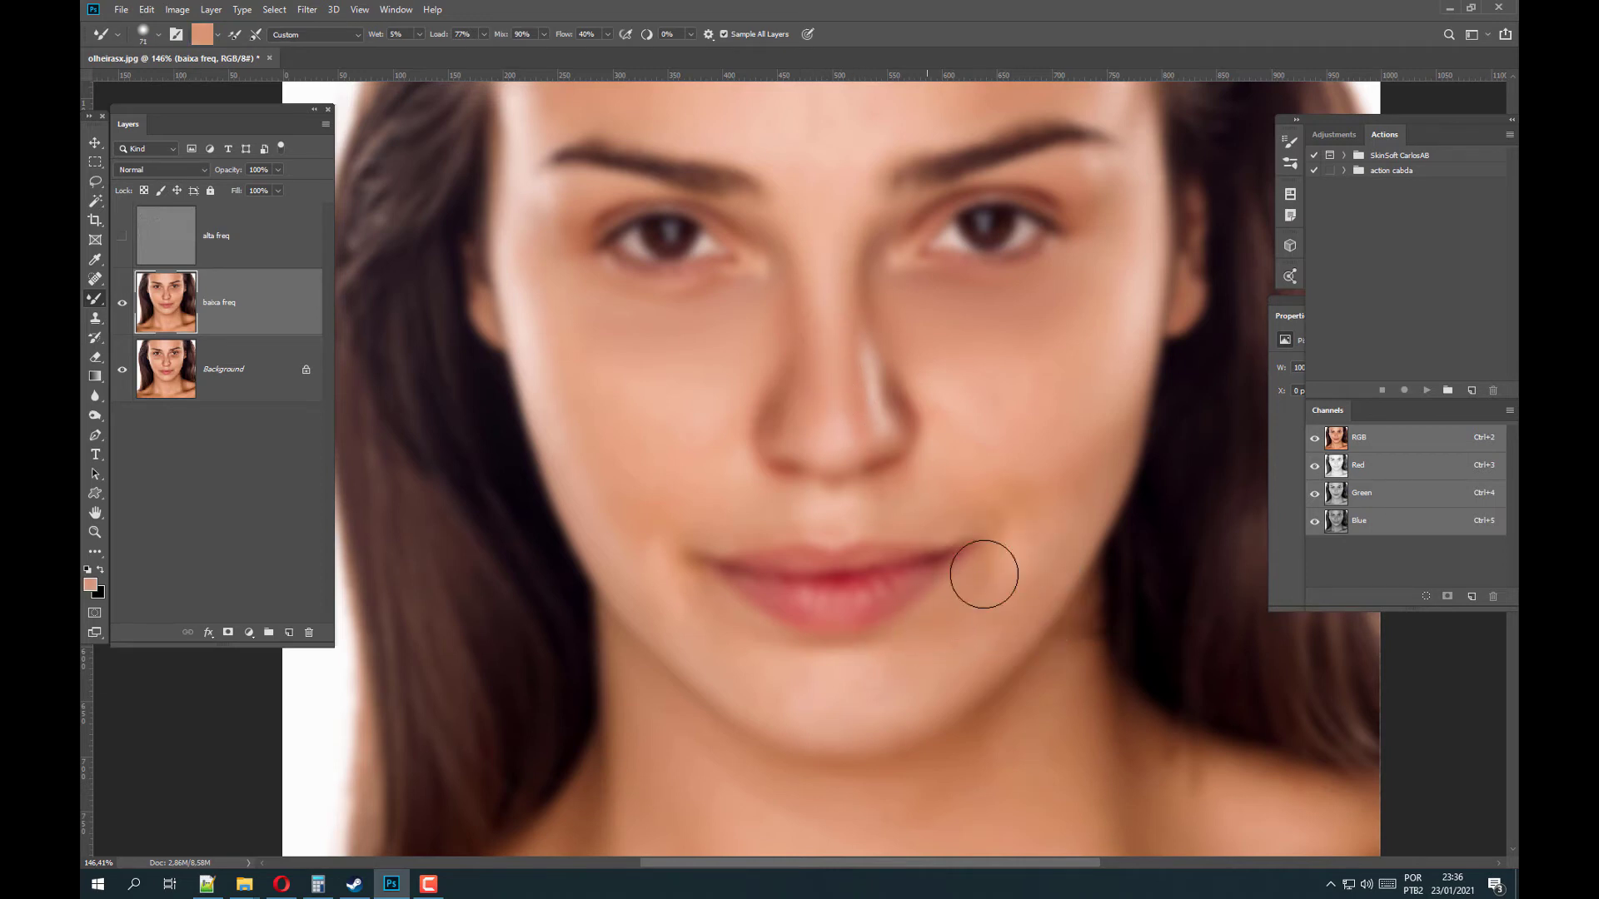
{"action": "mouse_move", "coordinate": [964, 635]}
{"action": "left_mouse_down"}
{"action": "mouse_move", "coordinate": [1010, 590]}
{"action": "mouse_move", "coordinate": [1017, 467]}
{"action": "mouse_move", "coordinate": [1018, 559]}
{"action": "left_mouse_up"}
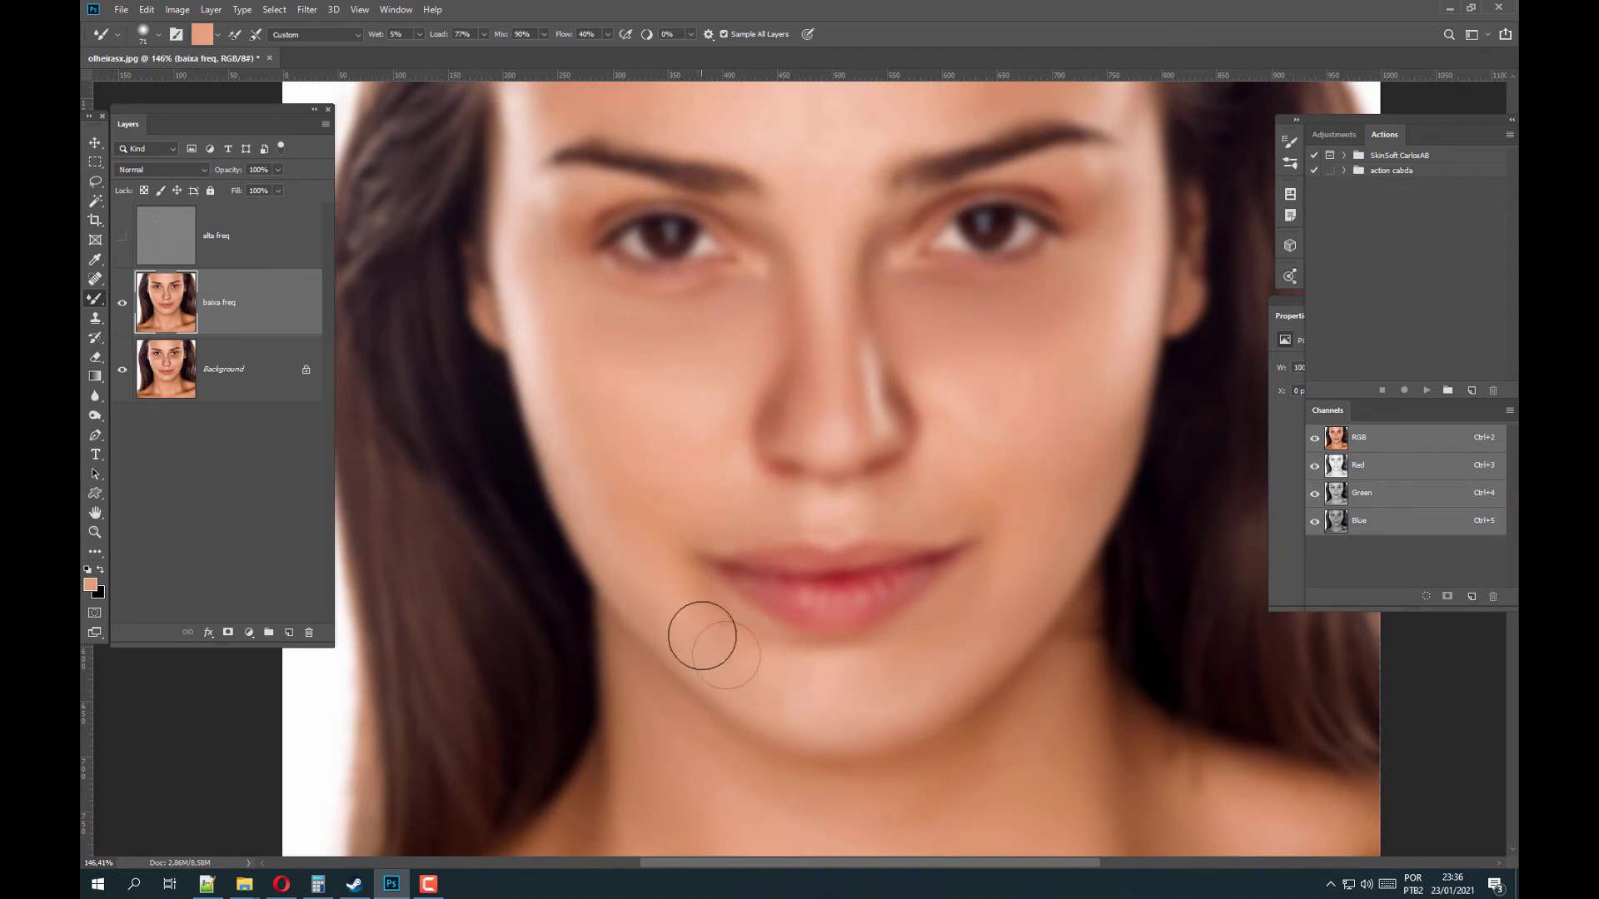
{"action": "left_click_drag", "start_coordinate": [807, 307], "coordinate": [782, 464]}
{"action": "left_click_drag", "start_coordinate": [842, 636], "coordinate": [827, 635]}
{"action": "left_click", "coordinate": [871, 665], "text": "alt"}
Smooth the color transitions across both sides of the forehead, sampling nearby skin tones.
{"action": "mouse_move", "coordinate": [756, 256]}
{"action": "left_mouse_down"}
{"action": "mouse_move", "coordinate": [775, 410]}
{"action": "mouse_move", "coordinate": [785, 390]}
{"action": "left_mouse_up"}
{"action": "left_click", "coordinate": [683, 362], "text": "alt"}
{"action": "left_click", "coordinate": [954, 387], "text": "alt"}
{"action": "left_click_drag", "start_coordinate": [1065, 353], "coordinate": [1055, 360]}
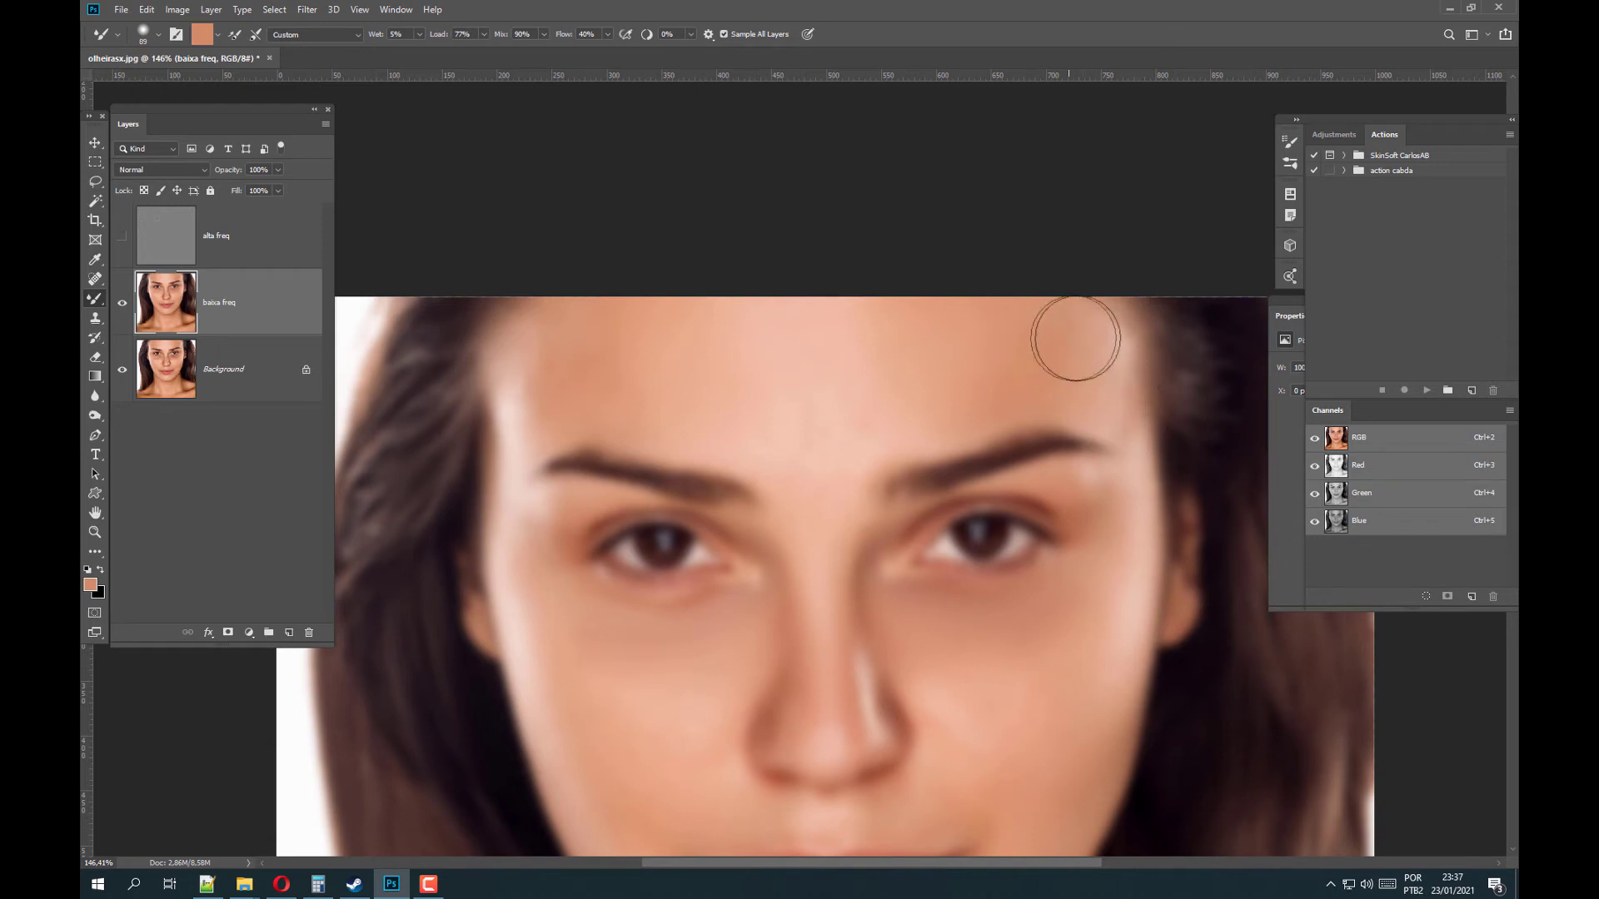
{"action": "left_click", "coordinate": [503, 375], "text": "alt"}
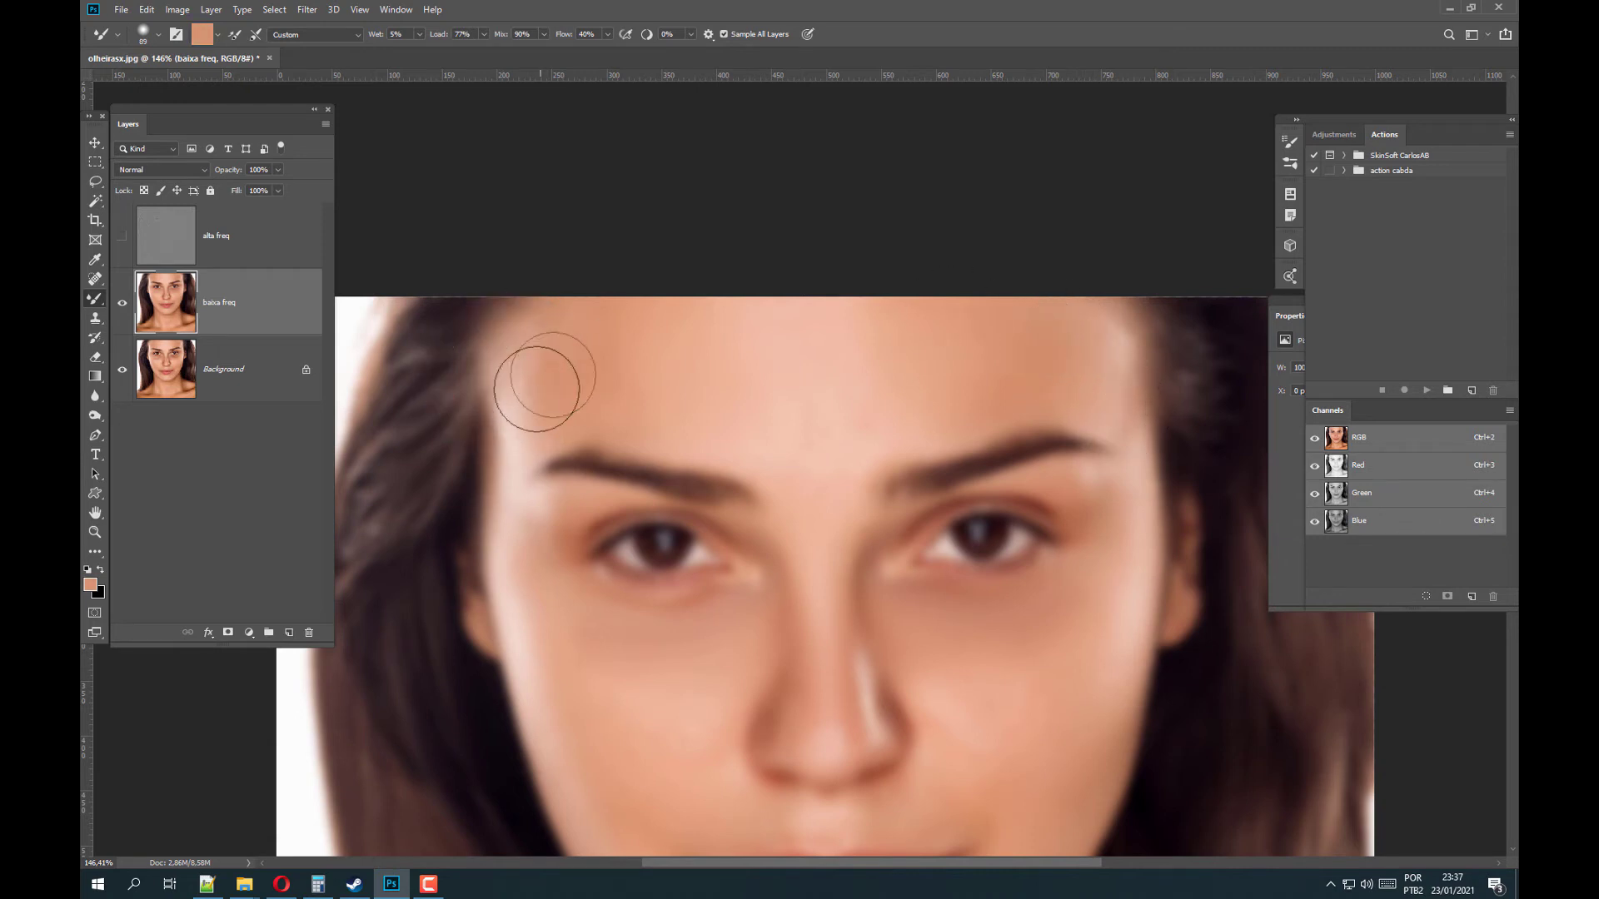
{"action": "left_click_drag", "start_coordinate": [775, 475], "coordinate": [748, 344]}
{"action": "left_click_drag", "start_coordinate": [591, 452], "coordinate": [583, 452]}
{"action": "left_click", "coordinate": [510, 396], "text": "alt"}
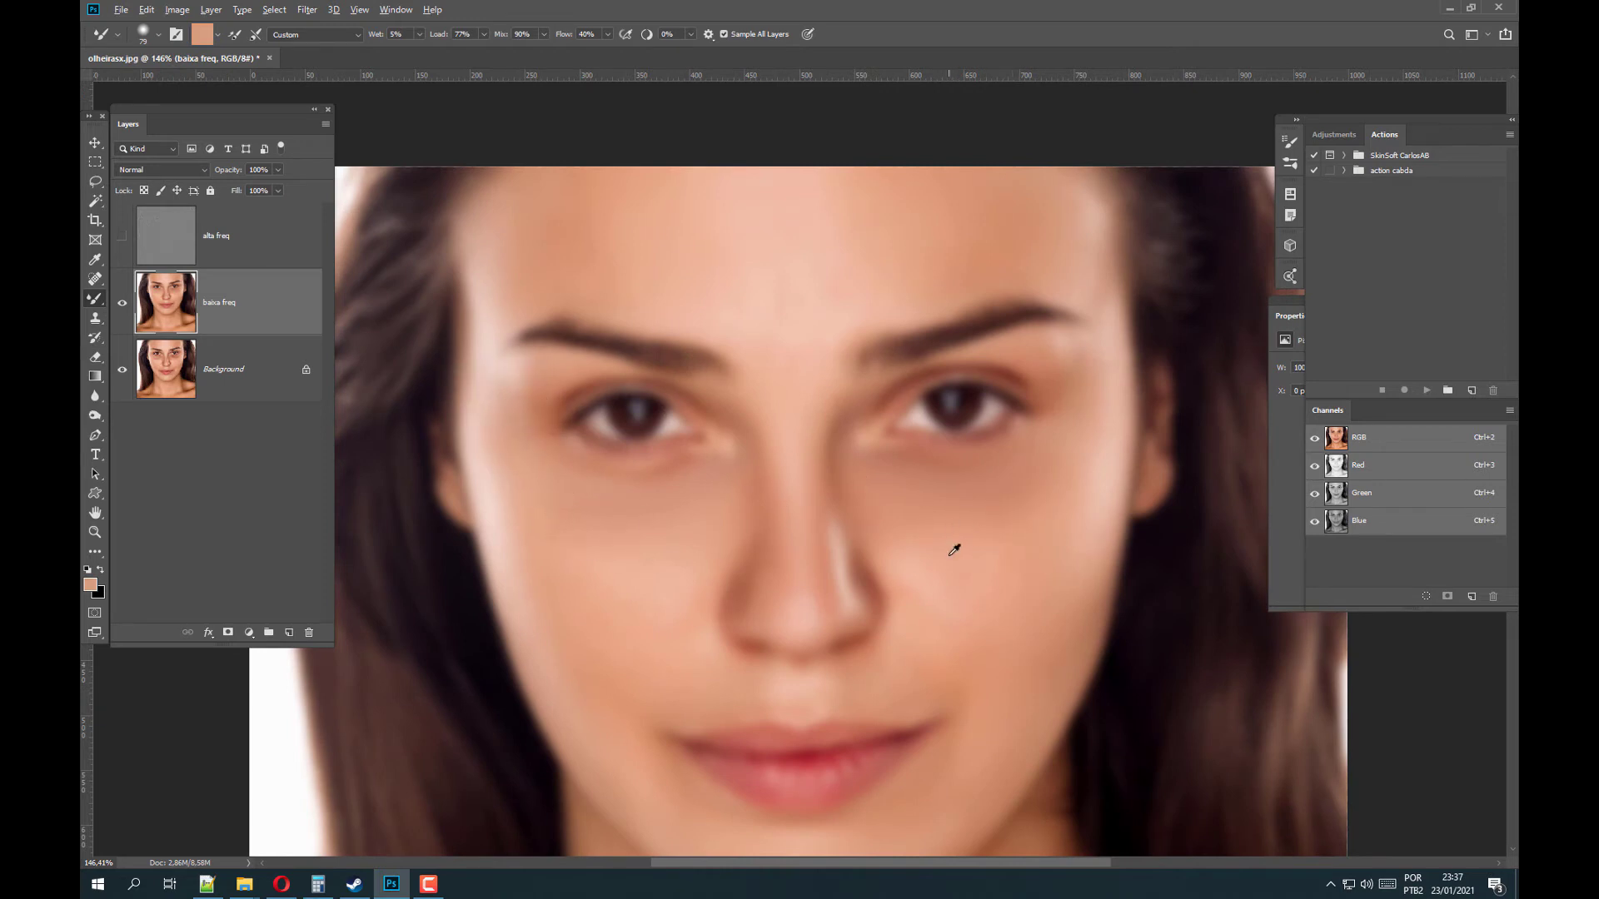
Blend the skin tones on the image-right cheek, around the brow and along the nose bridge.
{"action": "left_click", "coordinate": [1051, 510], "text": "alt"}
{"action": "mouse_move", "coordinate": [1070, 542]}
{"action": "left_mouse_down"}
{"action": "mouse_move", "coordinate": [1070, 490]}
{"action": "mouse_move", "coordinate": [1016, 580]}
{"action": "mouse_move", "coordinate": [1033, 569]}
{"action": "left_mouse_up"}
{"action": "left_click", "coordinate": [555, 354], "text": "alt"}
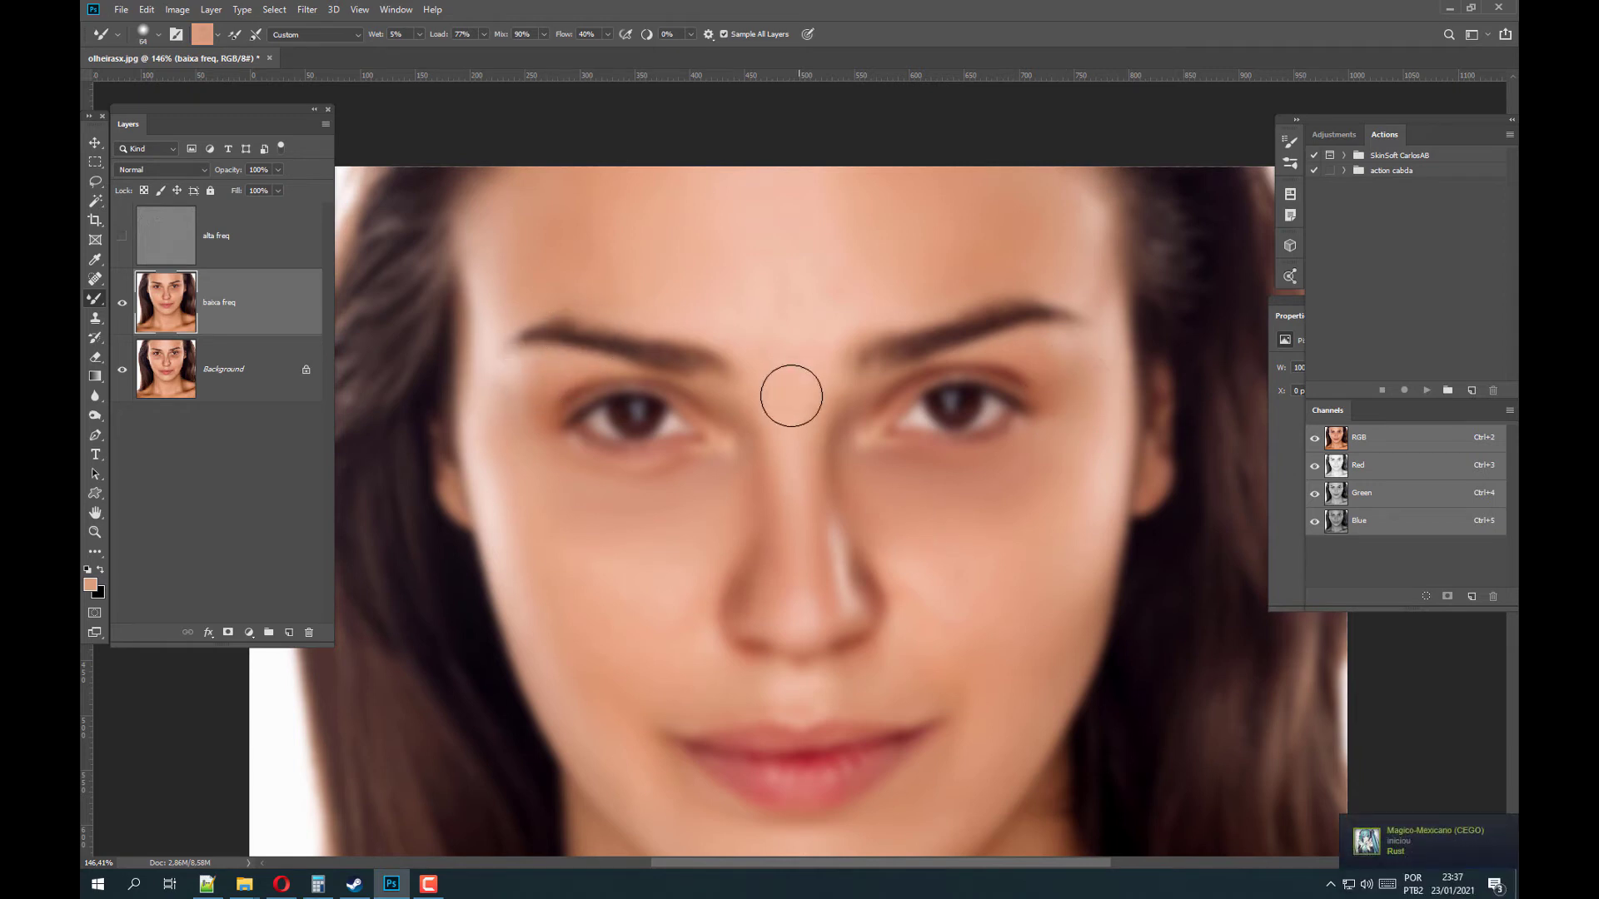
{"action": "left_click", "coordinate": [798, 450], "text": "alt"}
{"action": "left_click_drag", "start_coordinate": [821, 589], "coordinate": [846, 379]}
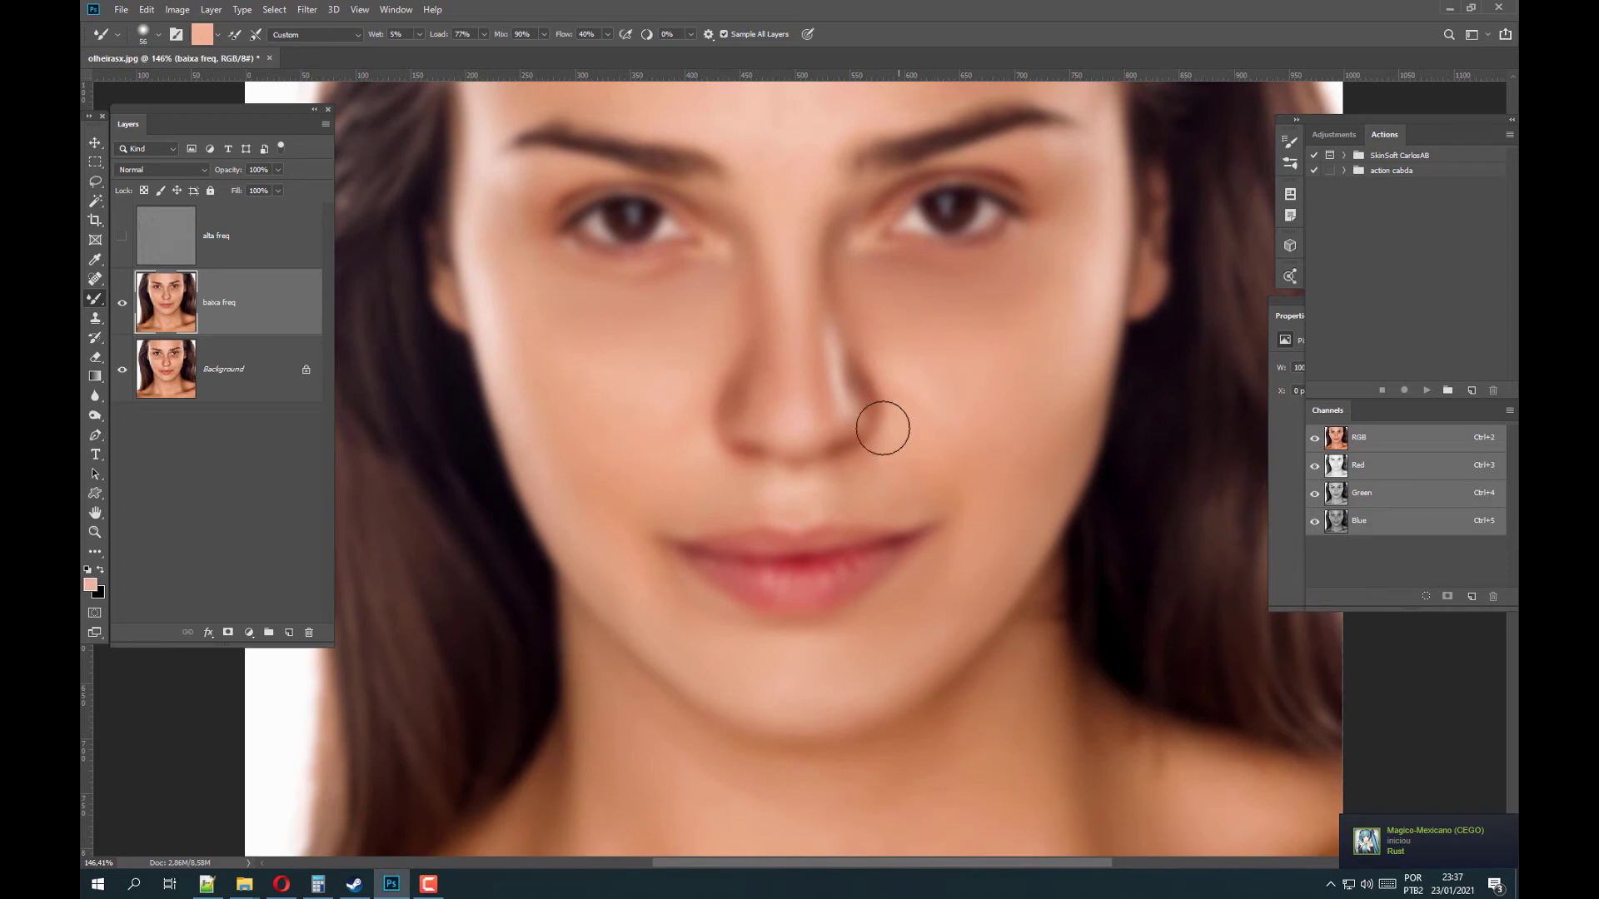
Make the alta freq layer visible again over the blended baixa freq layer.
{"action": "left_click", "coordinate": [122, 239]}
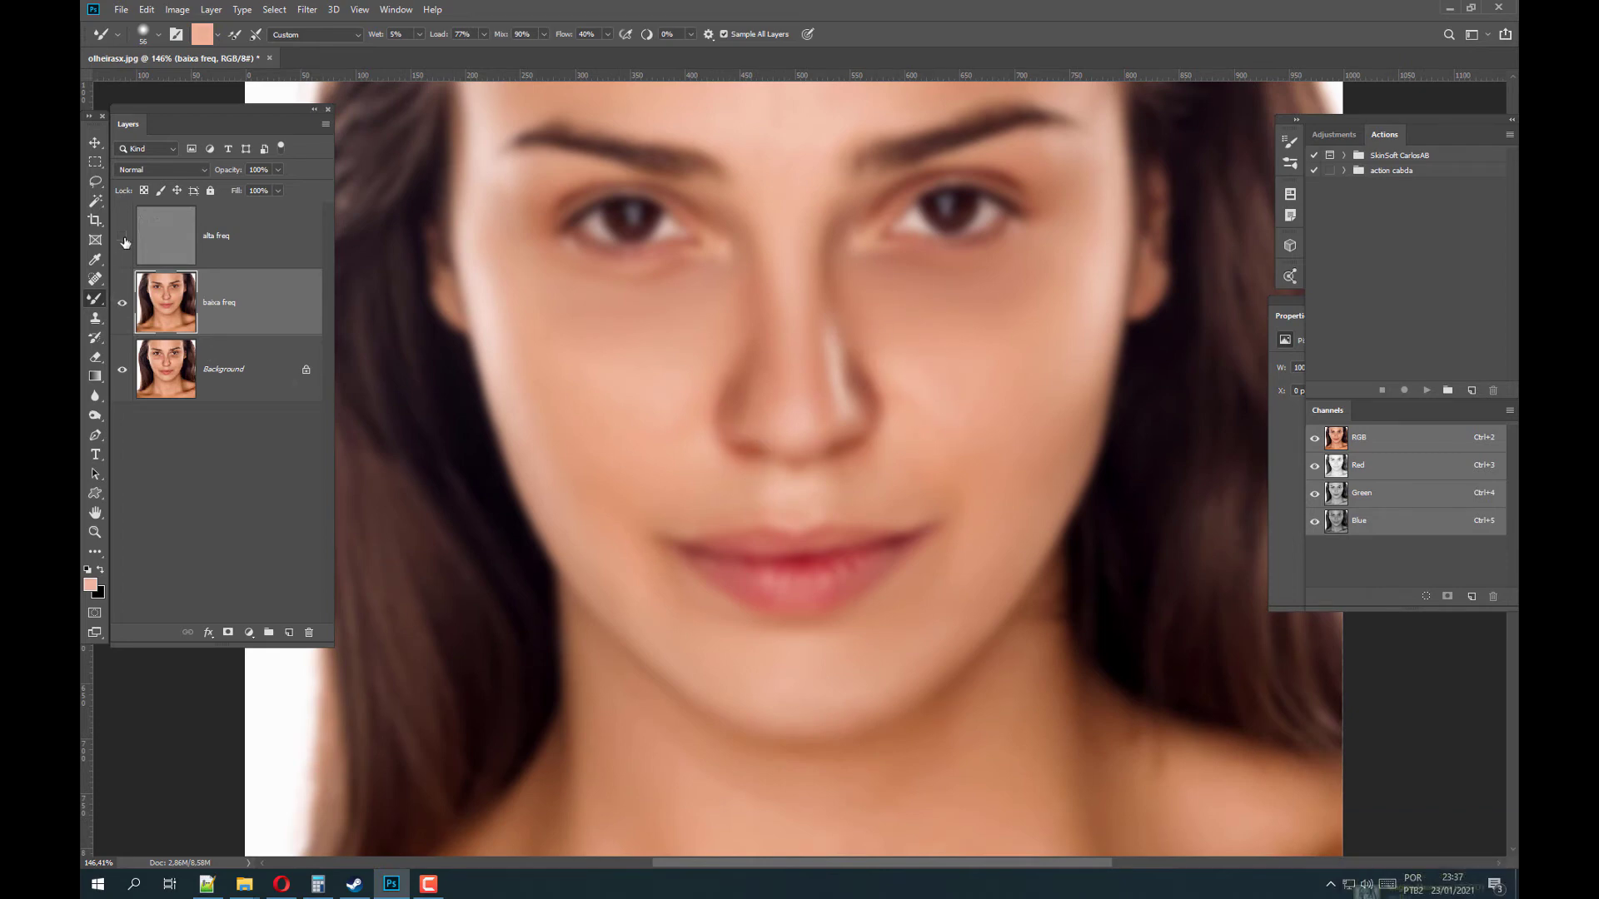
{"action": "scroll", "coordinate": [958, 304], "scroll_direction": "down", "scroll_amount": 3}
{"action": "scroll", "coordinate": [957, 304], "scroll_direction": "down", "scroll_amount": 2}
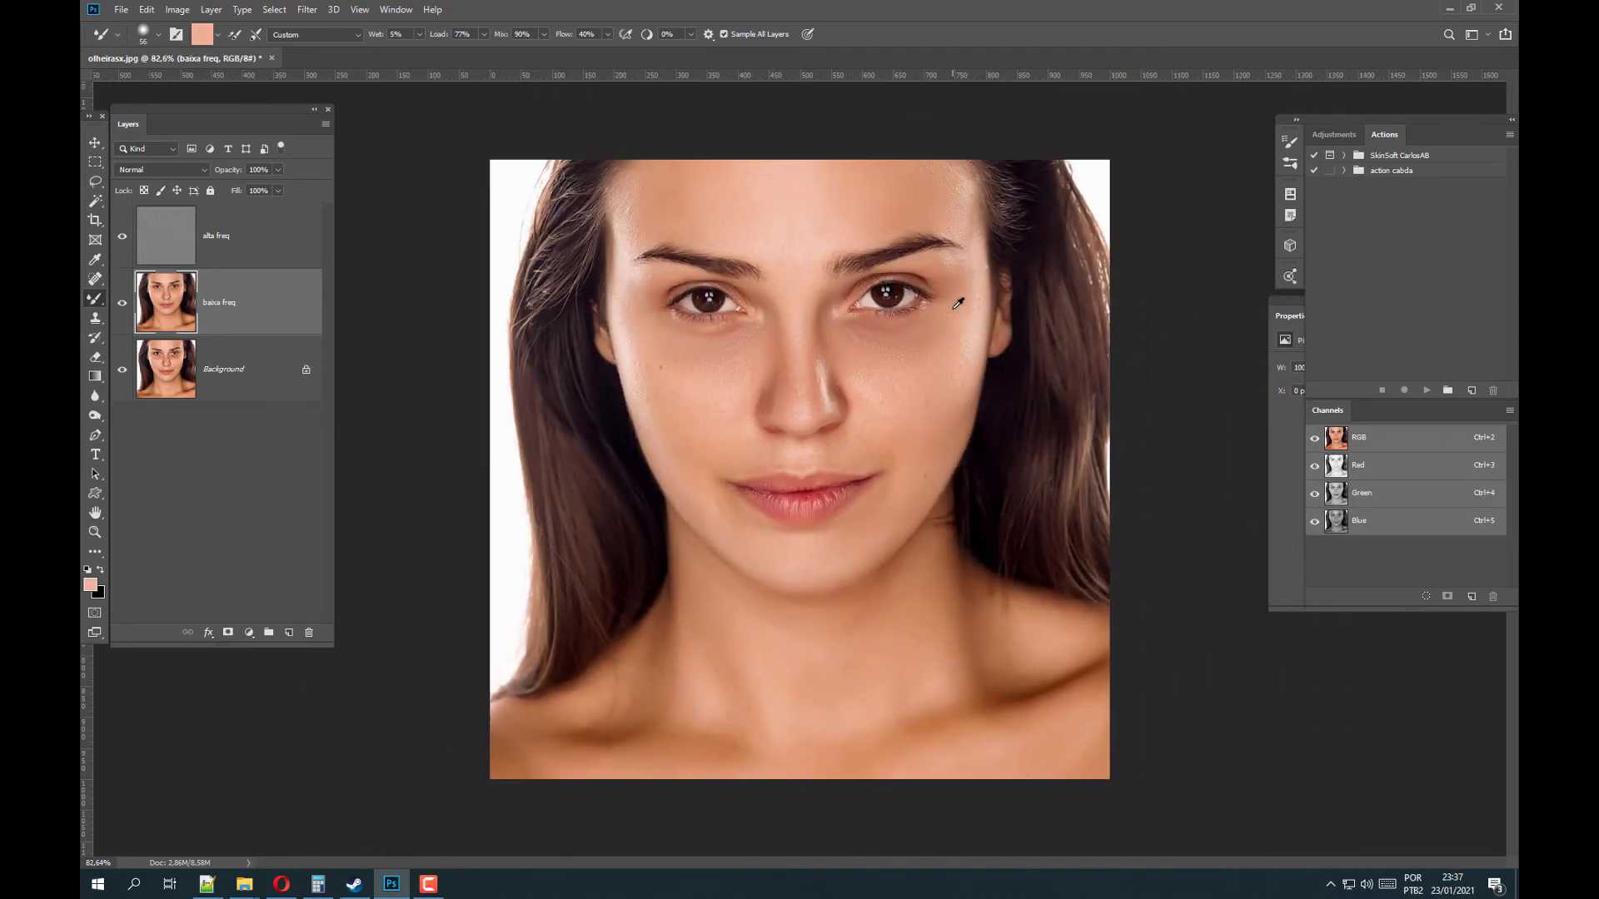
{"action": "scroll", "coordinate": [913, 346], "scroll_direction": "up", "scroll_amount": 1}
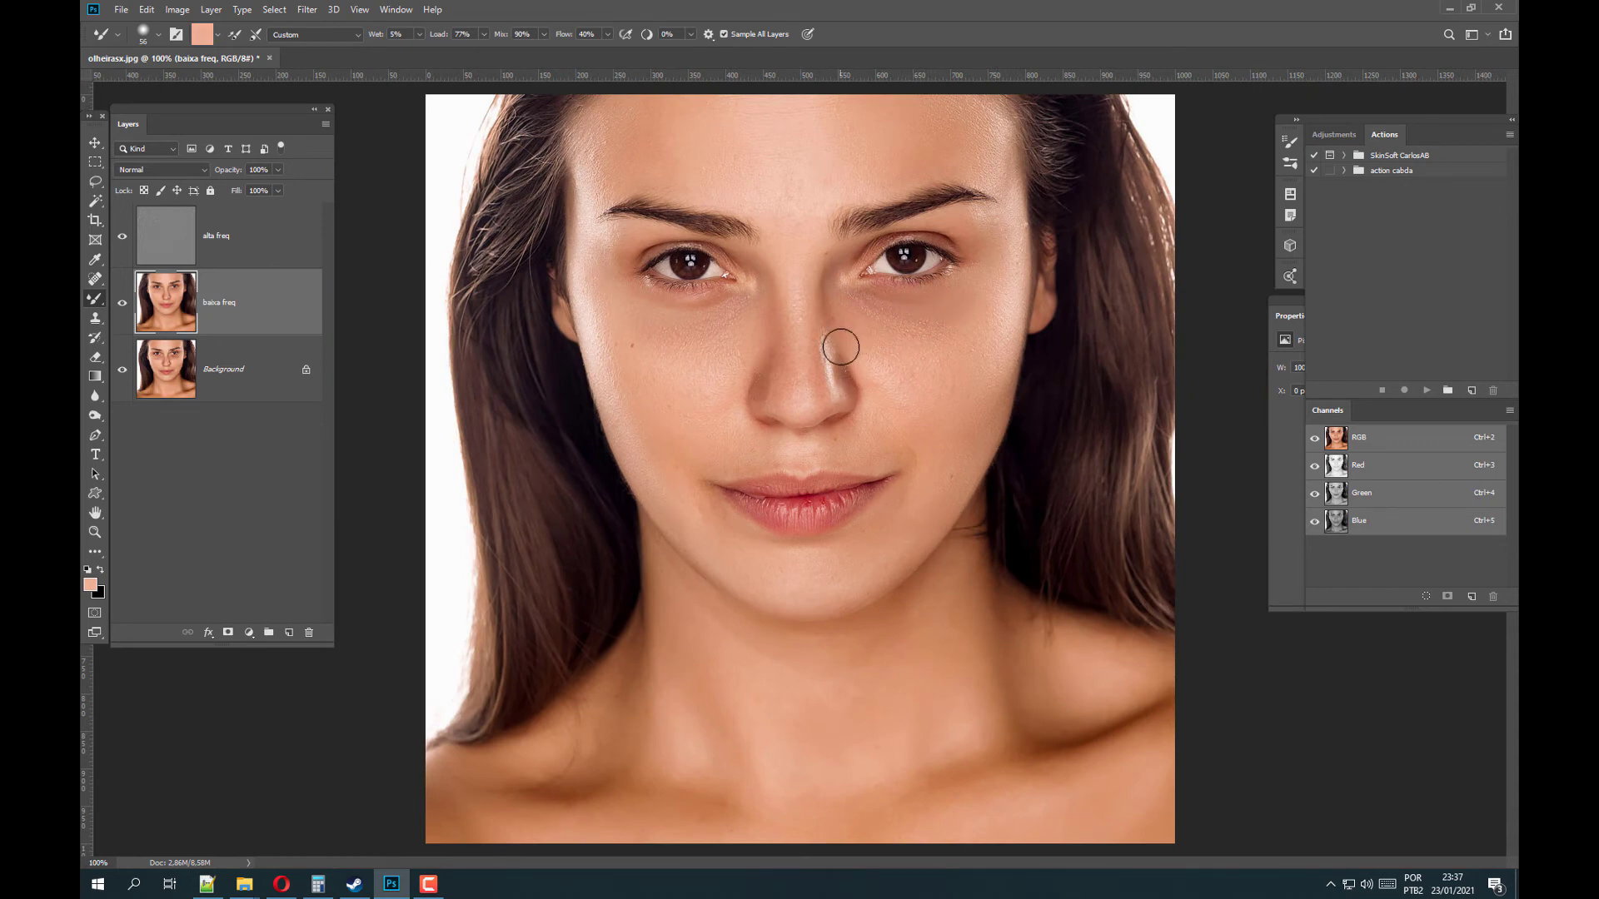
Compare the retouched face with the original Background layer shown alone.
{"action": "left_click", "coordinate": [123, 372], "text": "alt"}
{"action": "left_click", "coordinate": [125, 372], "text": "alt"}
{"action": "left_click", "coordinate": [125, 372], "text": "alt"}
{"action": "left_click", "coordinate": [125, 373], "text": "alt"}
{"action": "left_click", "coordinate": [125, 372], "text": "alt"}
{"action": "scroll", "coordinate": [836, 325], "scroll_direction": "up", "scroll_amount": 4}
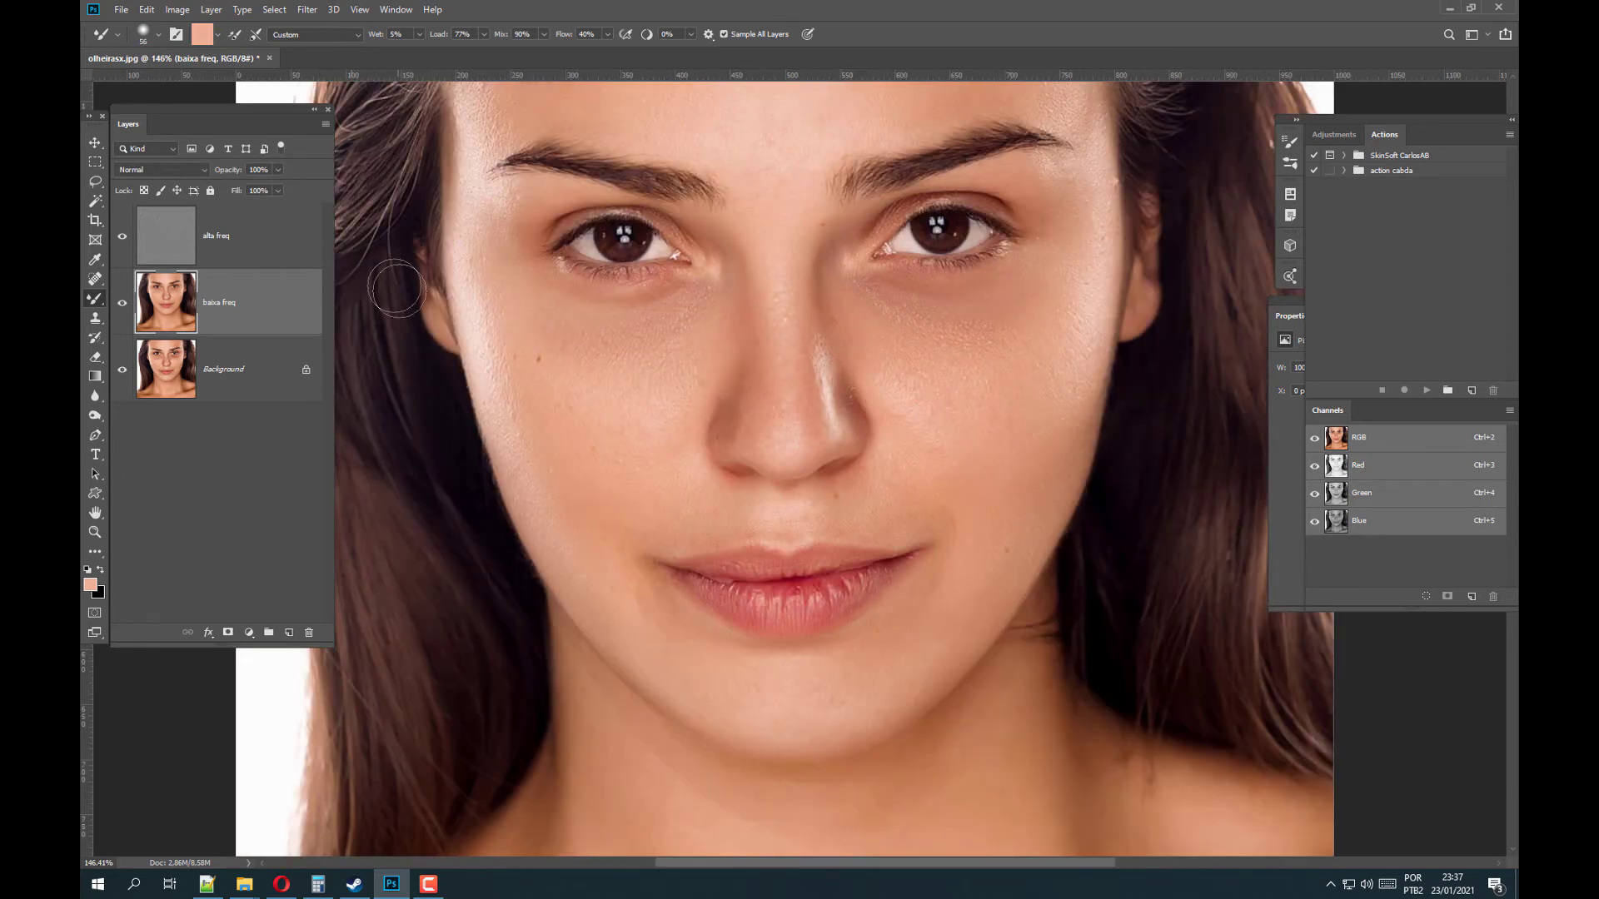
Activate the alta freq layer and prepare the Clone Stamp tool with an 11 px brush for the under-eye texture.
{"action": "left_click", "coordinate": [240, 258]}
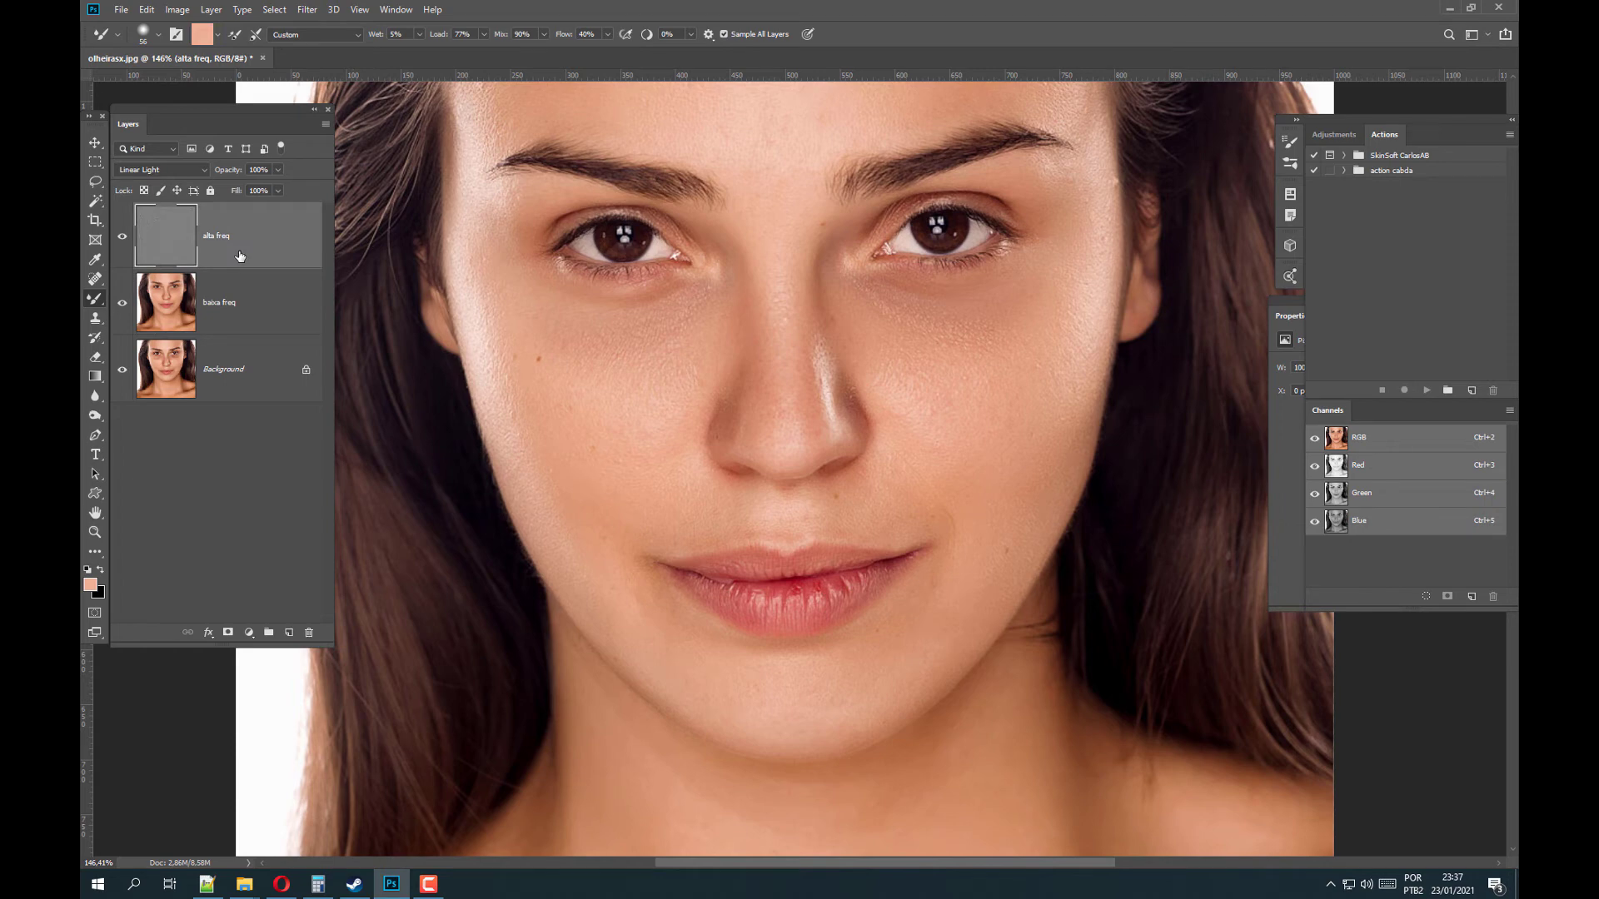
{"action": "left_click", "coordinate": [94, 318]}
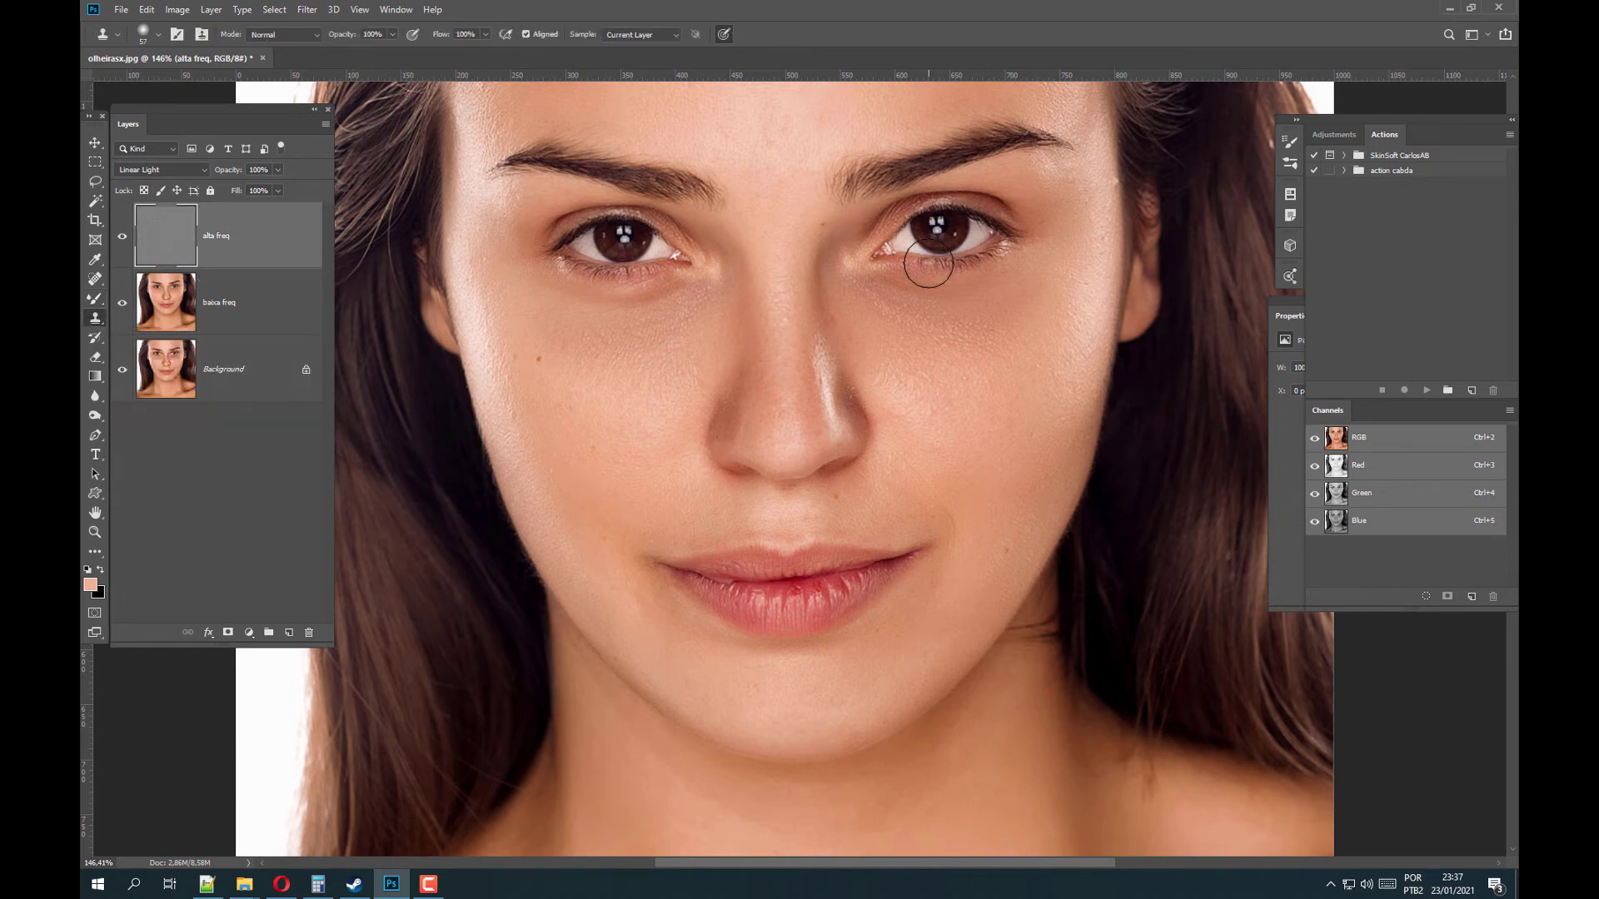
{"action": "scroll", "coordinate": [659, 302], "scroll_direction": "up", "scroll_amount": 3}
{"action": "scroll", "coordinate": [833, 317], "scroll_direction": "up", "scroll_amount": 1}
{"action": "mouse_move", "coordinate": [816, 329]}
{"action": "left_mouse_down"}
{"action": "mouse_move", "coordinate": [782, 328]}
{"action": "mouse_move", "coordinate": [818, 316]}
{"action": "left_mouse_up"}
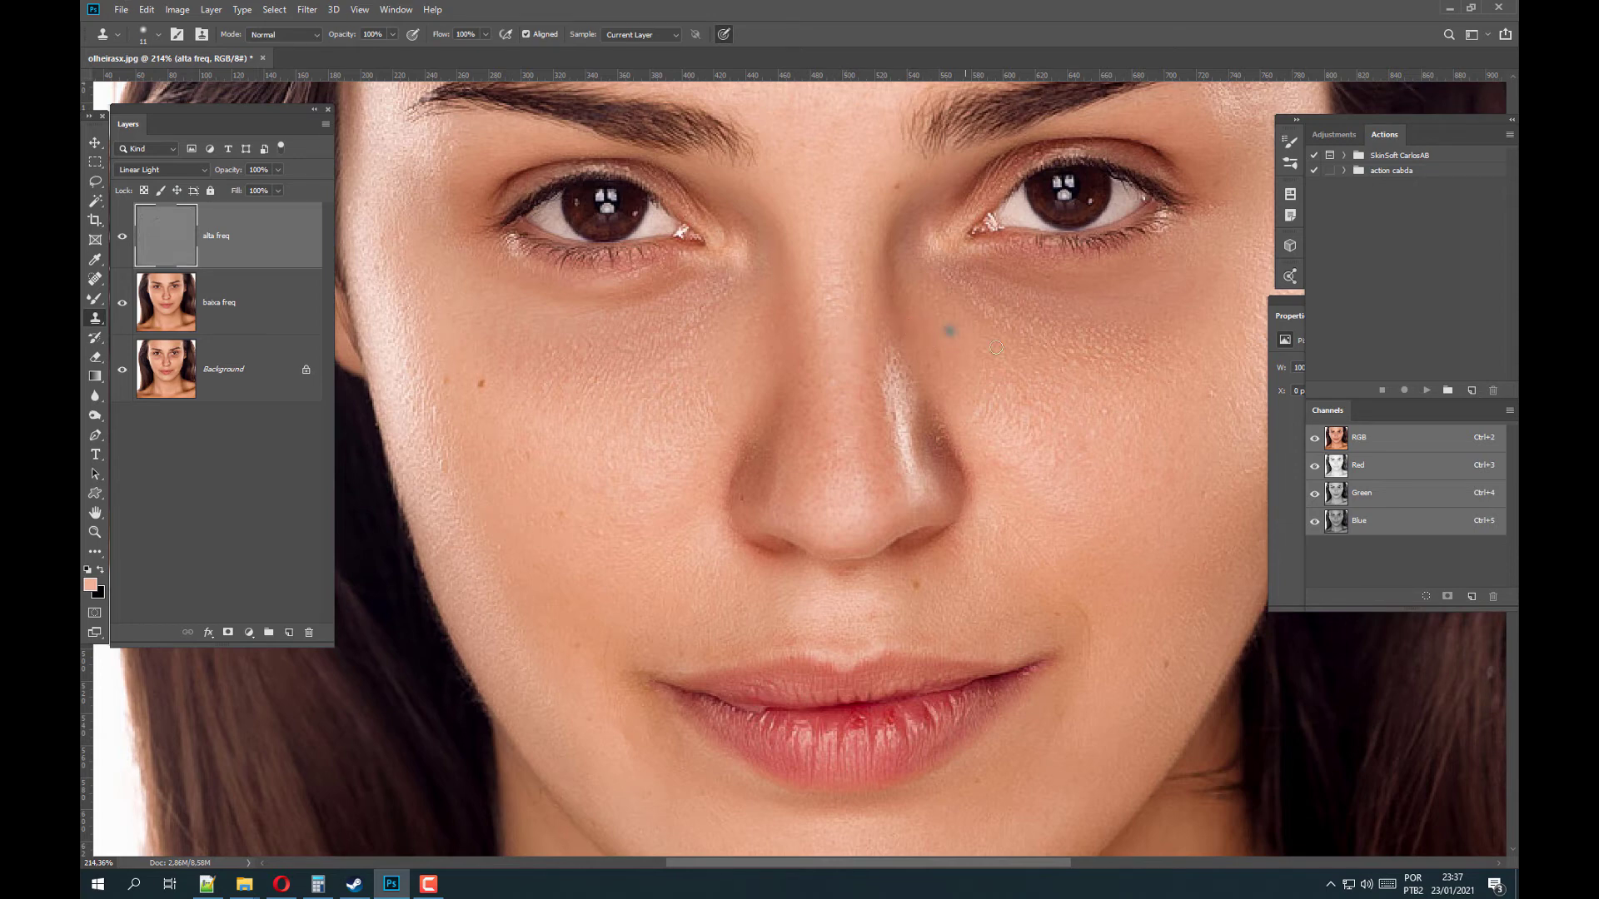
{"action": "scroll", "coordinate": [966, 334], "scroll_direction": "up", "scroll_amount": 4}
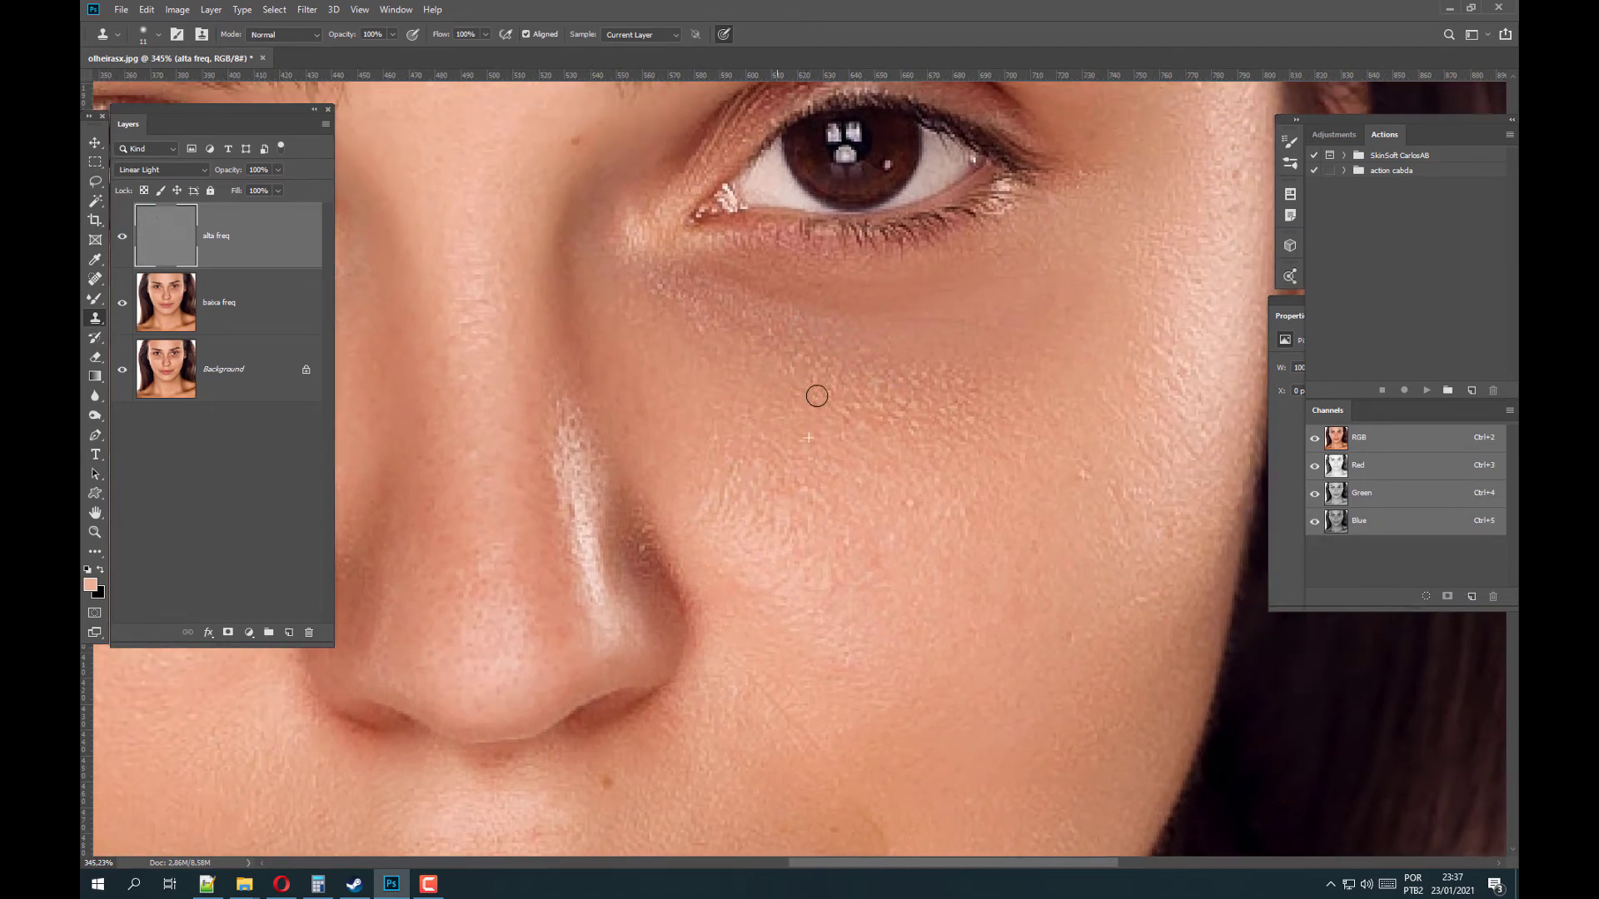
{"action": "scroll", "coordinate": [894, 407], "scroll_direction": "down", "scroll_amount": 5}
{"action": "scroll", "coordinate": [892, 400], "scroll_direction": "up", "scroll_amount": 4}
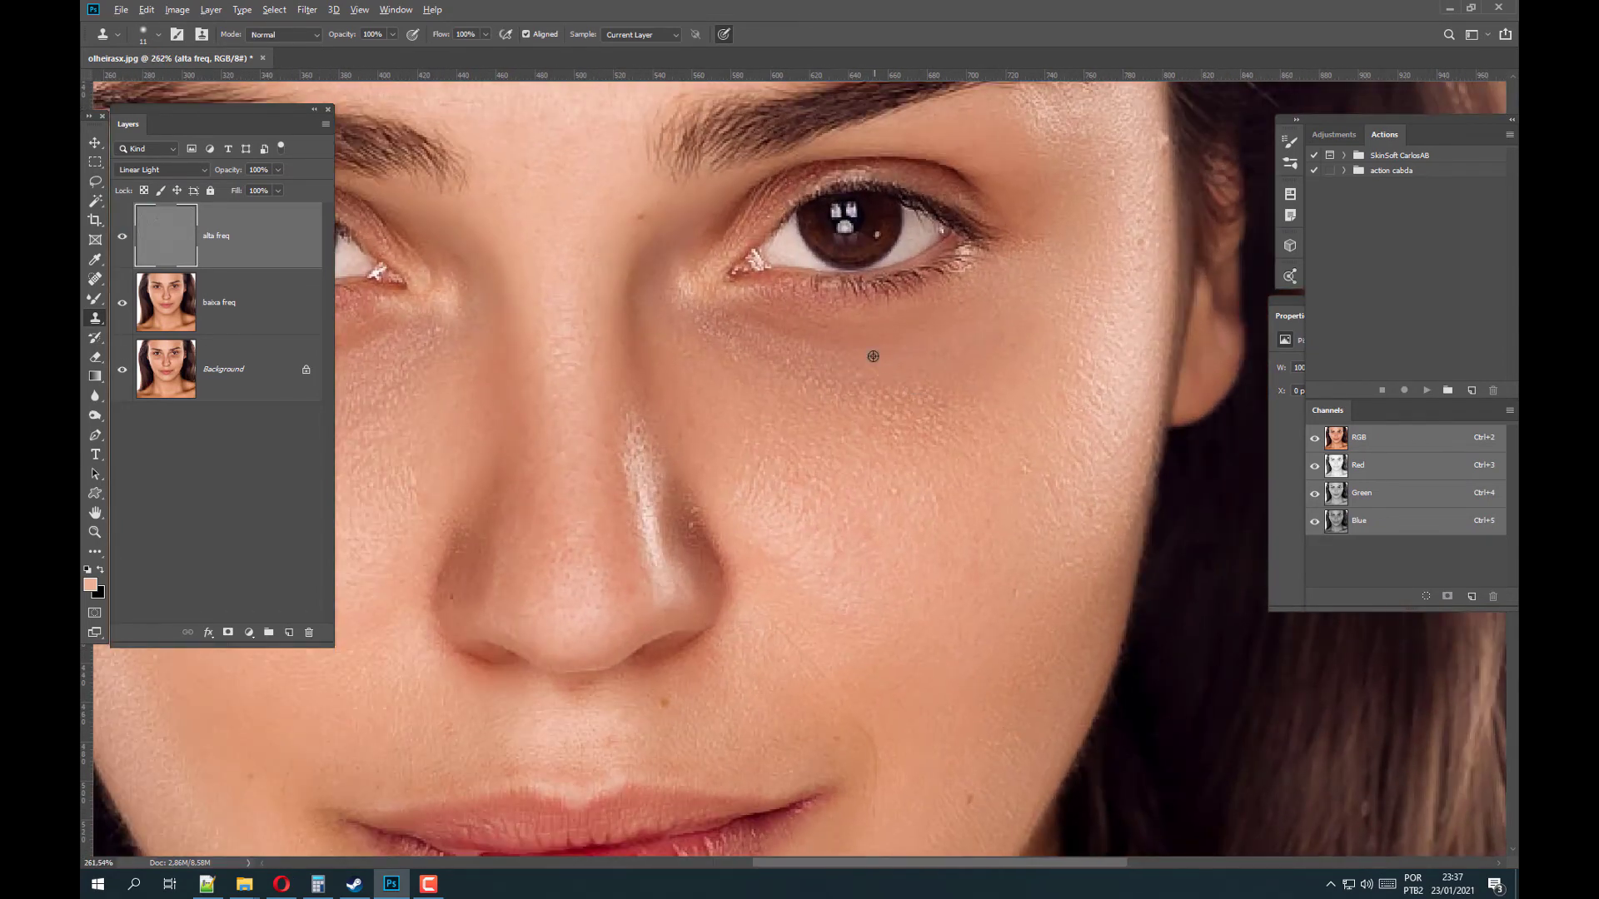
Enlarge the Clone Stamp brush to 22 px and clone even skin texture over the rough area under the image-right eye.
{"action": "right_click", "coordinate": [821, 430], "text": "alt"}
{"action": "left_click_drag", "start_coordinate": [835, 410], "coordinate": [948, 416]}
{"action": "scroll", "coordinate": [863, 448], "scroll_direction": "down", "scroll_amount": 4}
{"action": "scroll", "coordinate": [836, 398], "scroll_direction": "up", "scroll_amount": 4}
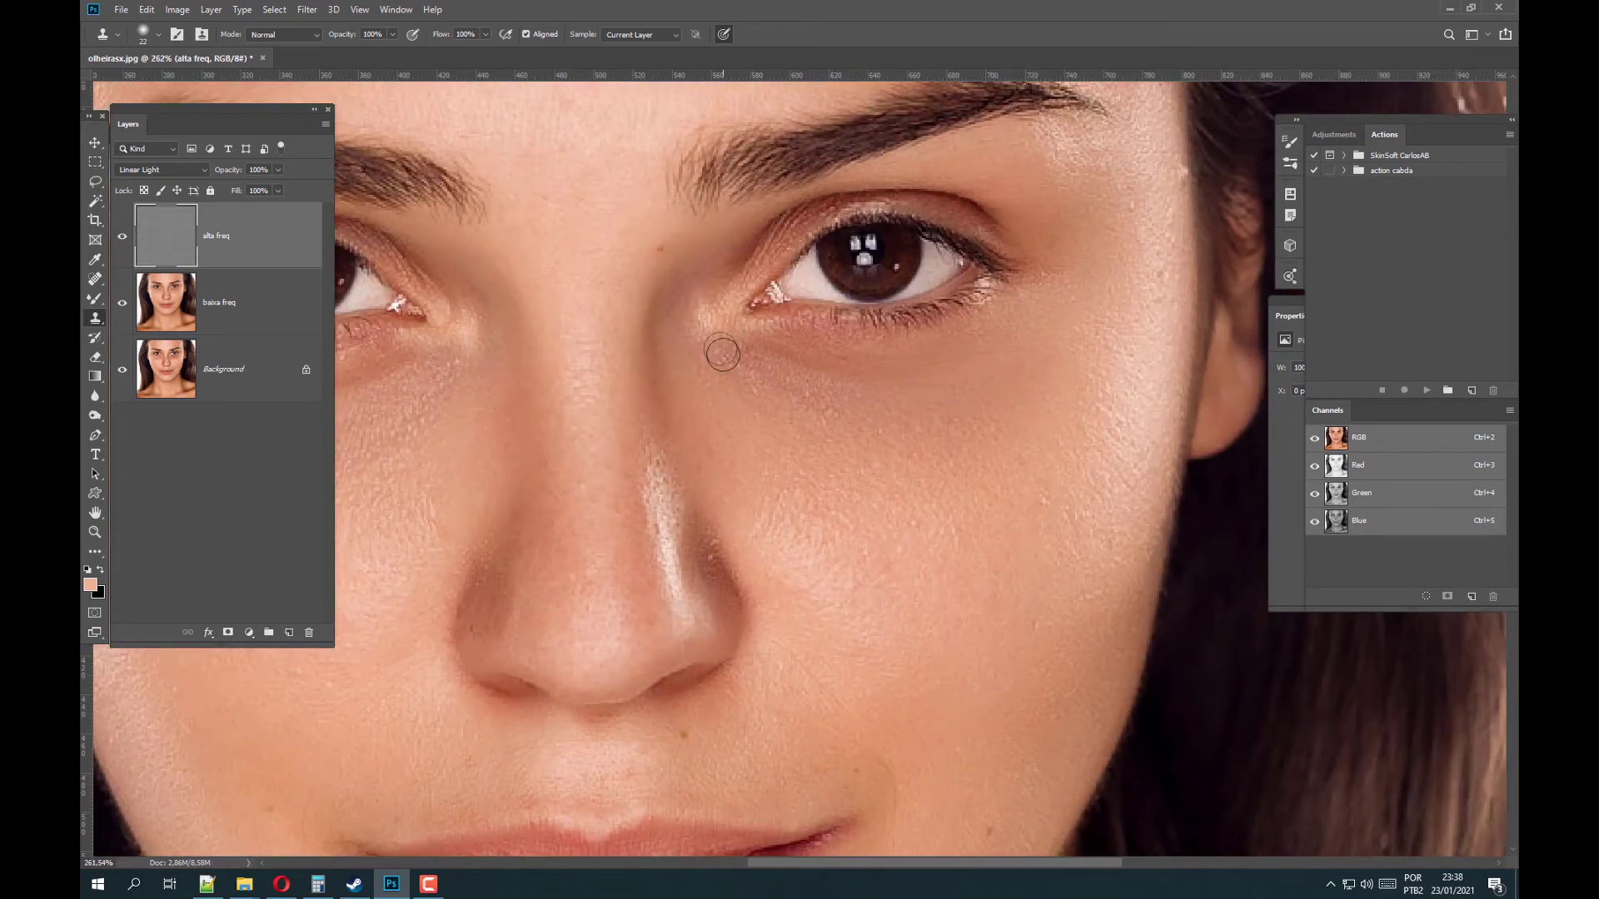
{"action": "scroll", "coordinate": [821, 441], "scroll_direction": "down", "scroll_amount": 4}
{"action": "scroll", "coordinate": [812, 443], "scroll_direction": "up", "scroll_amount": 4}
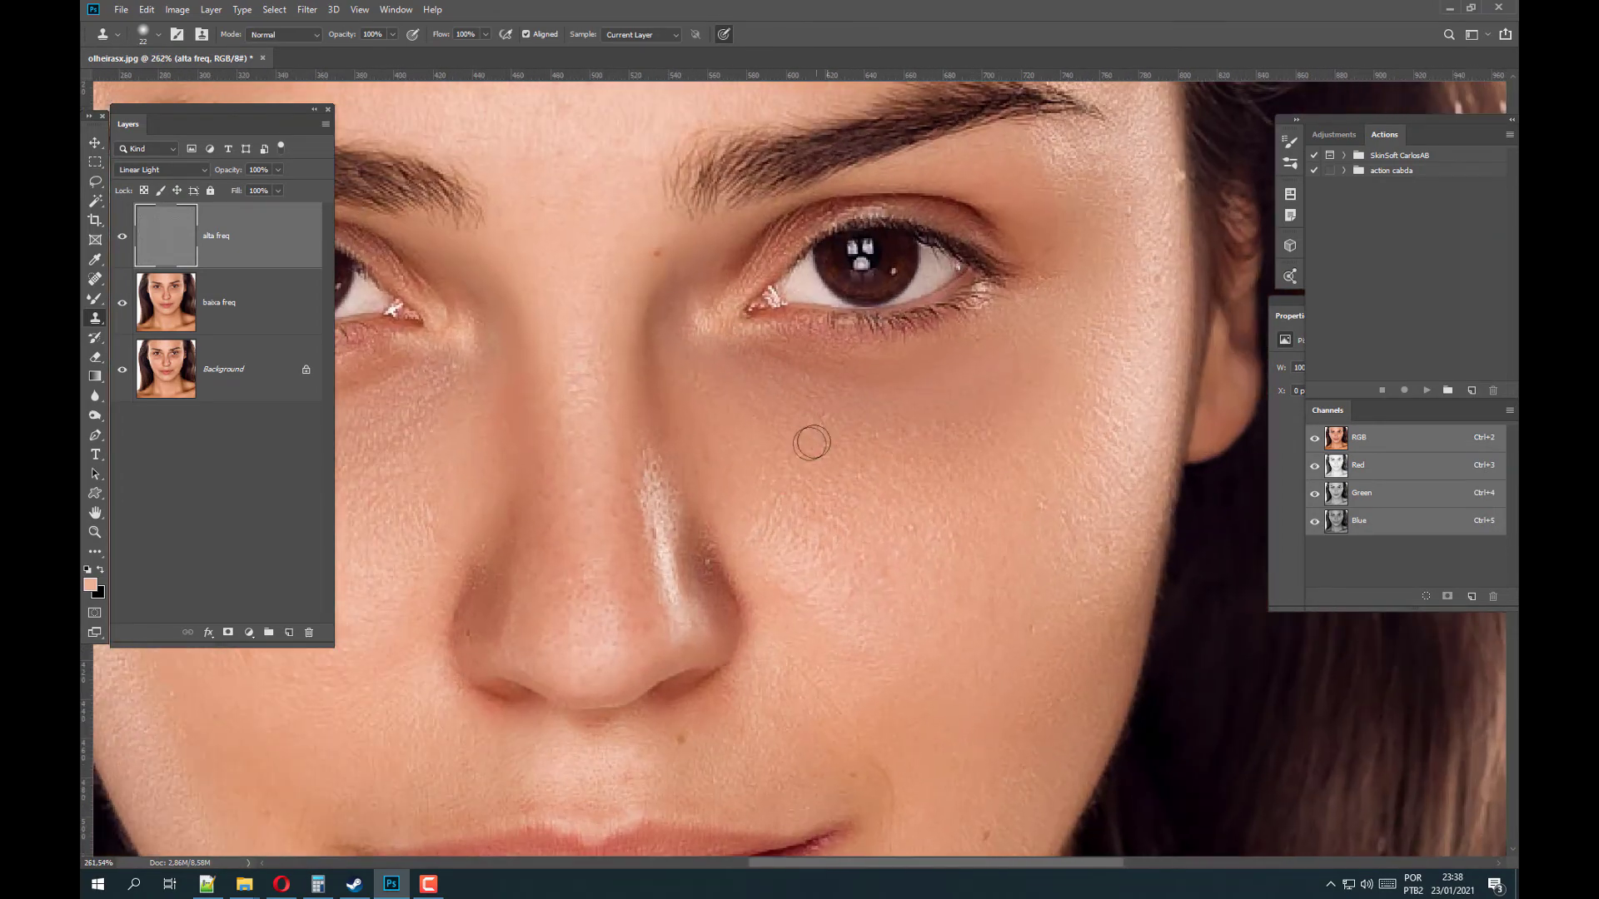
{"action": "scroll", "coordinate": [761, 457], "scroll_direction": "down", "scroll_amount": 4}
{"action": "scroll", "coordinate": [775, 391], "scroll_direction": "up", "scroll_amount": 4}
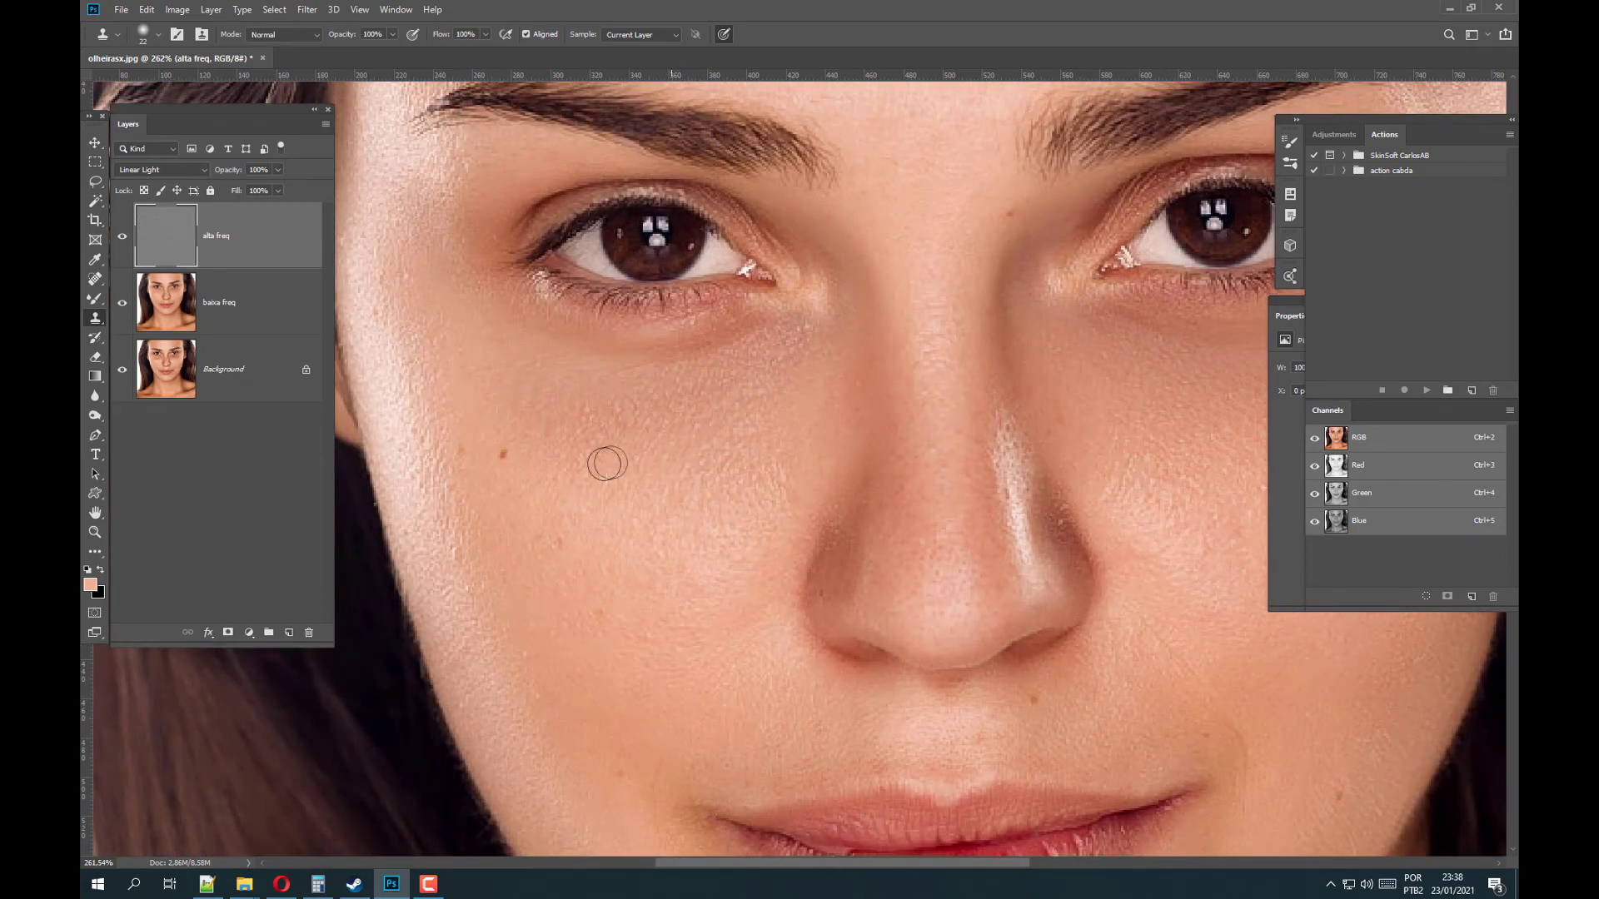
Clone clean skin texture over the rough patch and the mole below the image-left eye, reducing the brush to 17 px.
{"action": "left_click_drag", "start_coordinate": [664, 389], "coordinate": [592, 395]}
{"action": "left_click", "coordinate": [806, 387], "text": "alt"}
{"action": "left_click_drag", "start_coordinate": [810, 320], "coordinate": [718, 378]}
{"action": "right_click", "coordinate": [599, 457], "text": "alt"}
{"action": "left_click_drag", "start_coordinate": [591, 500], "coordinate": [617, 384]}
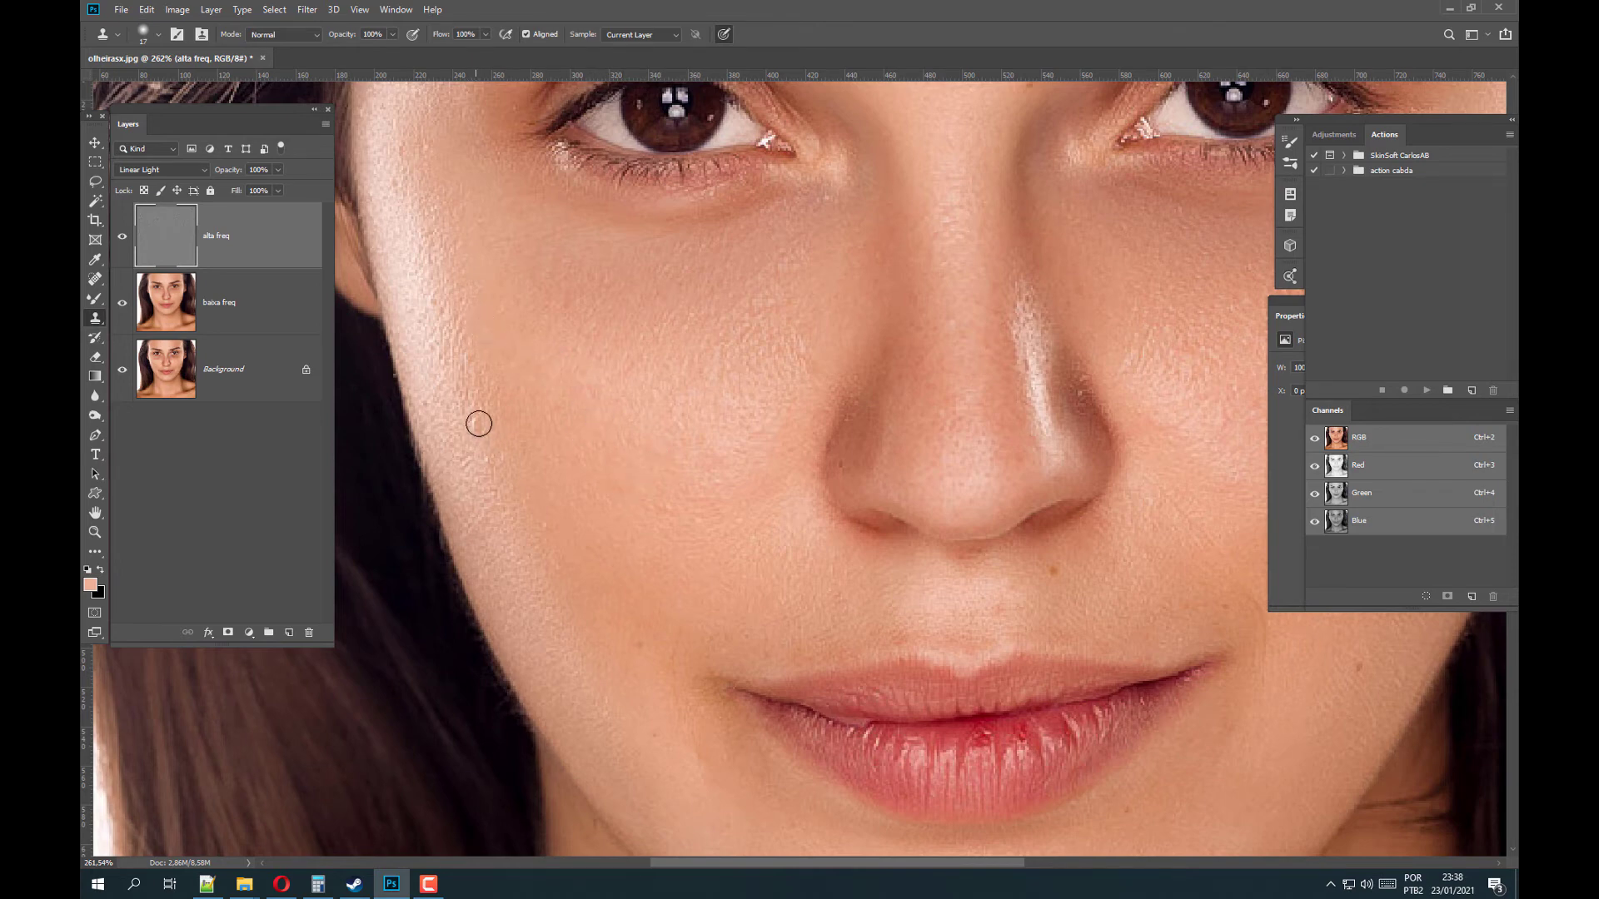
{"action": "scroll", "coordinate": [582, 383], "scroll_direction": "up", "scroll_amount": 4}
{"action": "scroll", "coordinate": [583, 383], "scroll_direction": "left", "scroll_amount": 2}
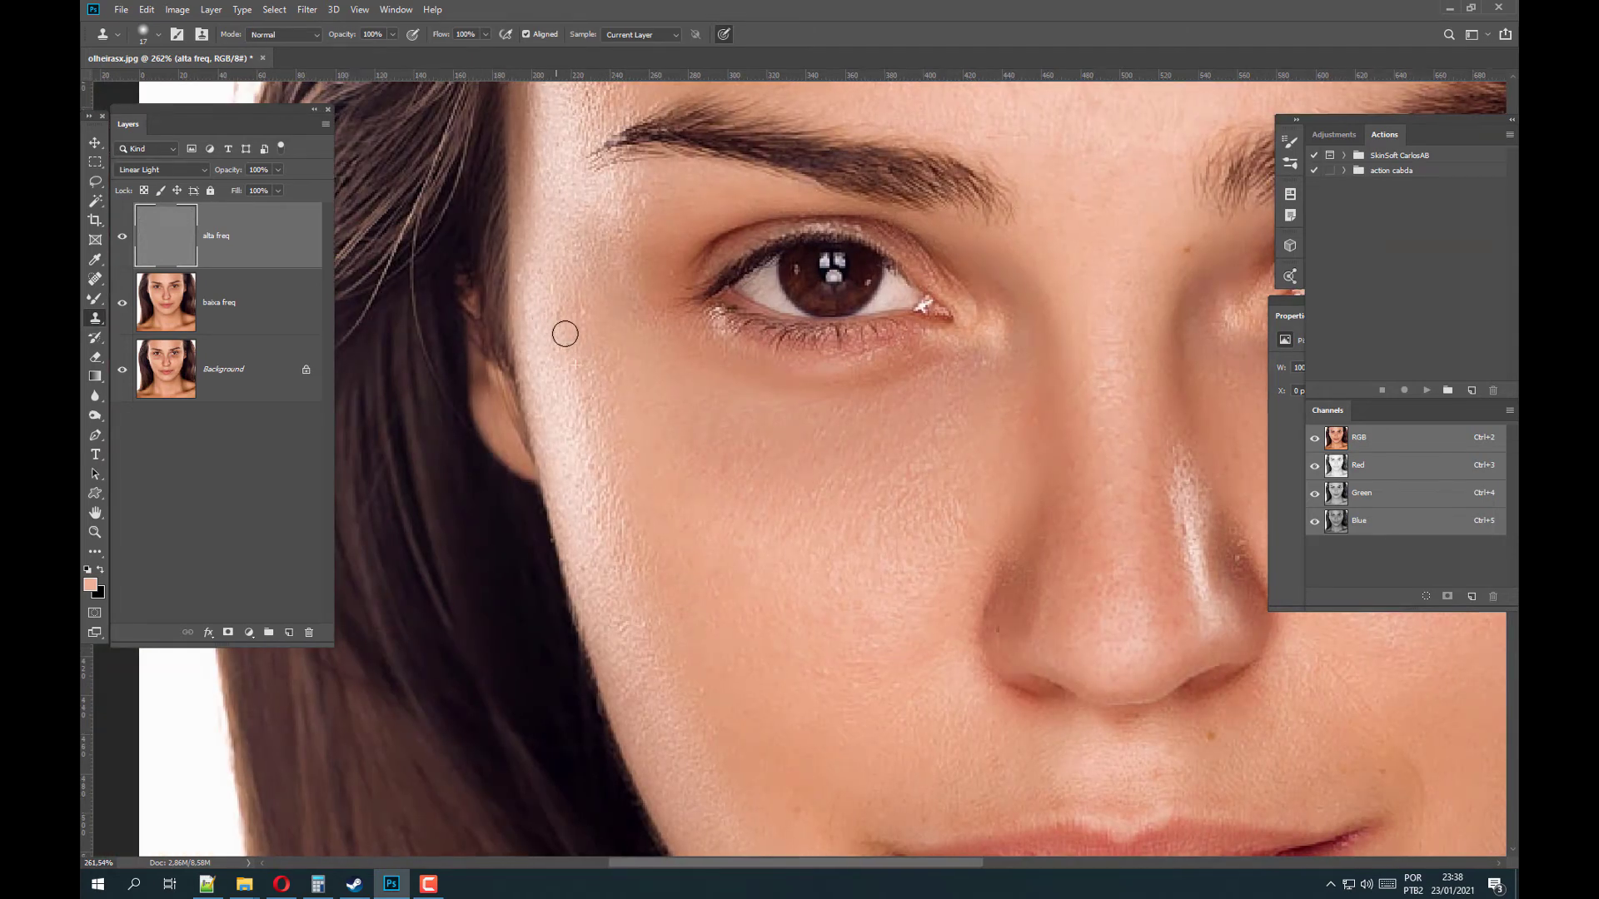
{"action": "left_click_drag", "start_coordinate": [730, 502], "coordinate": [529, 382]}
{"action": "mouse_move", "coordinate": [908, 200]}
{"action": "left_mouse_down"}
{"action": "mouse_move", "coordinate": [891, 377]}
{"action": "mouse_move", "coordinate": [675, 224]}
{"action": "left_mouse_up"}
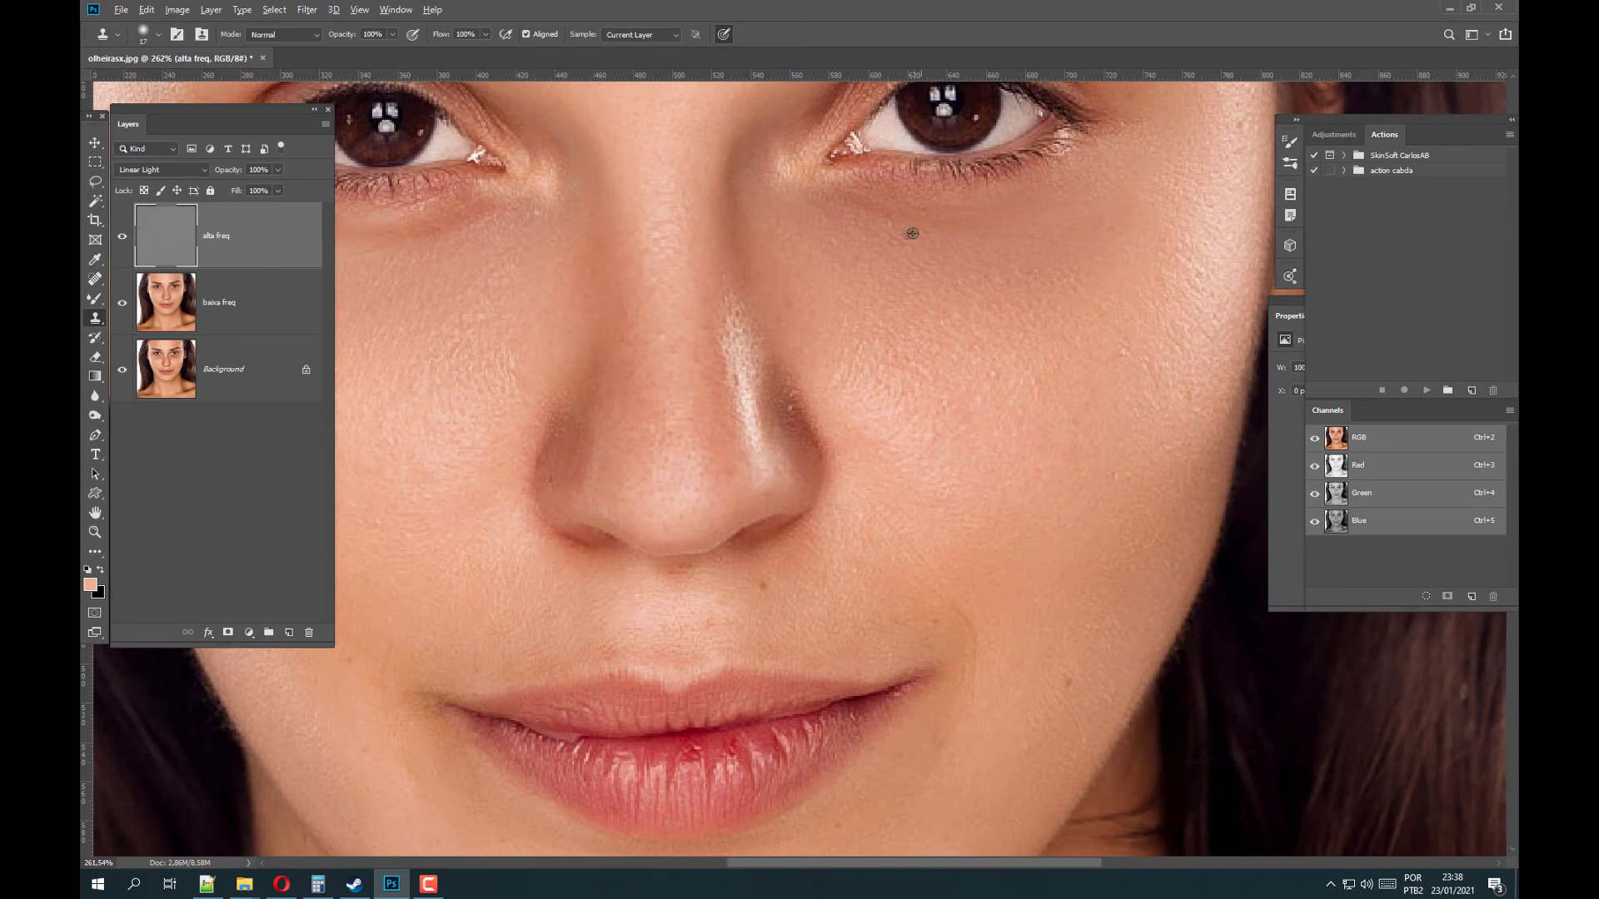
Clone away the small spots above the upper lip and beside the image-right corner of the mouth.
{"action": "left_click_drag", "start_coordinate": [758, 473], "coordinate": [736, 282]}
{"action": "left_click", "coordinate": [781, 380], "text": "alt"}
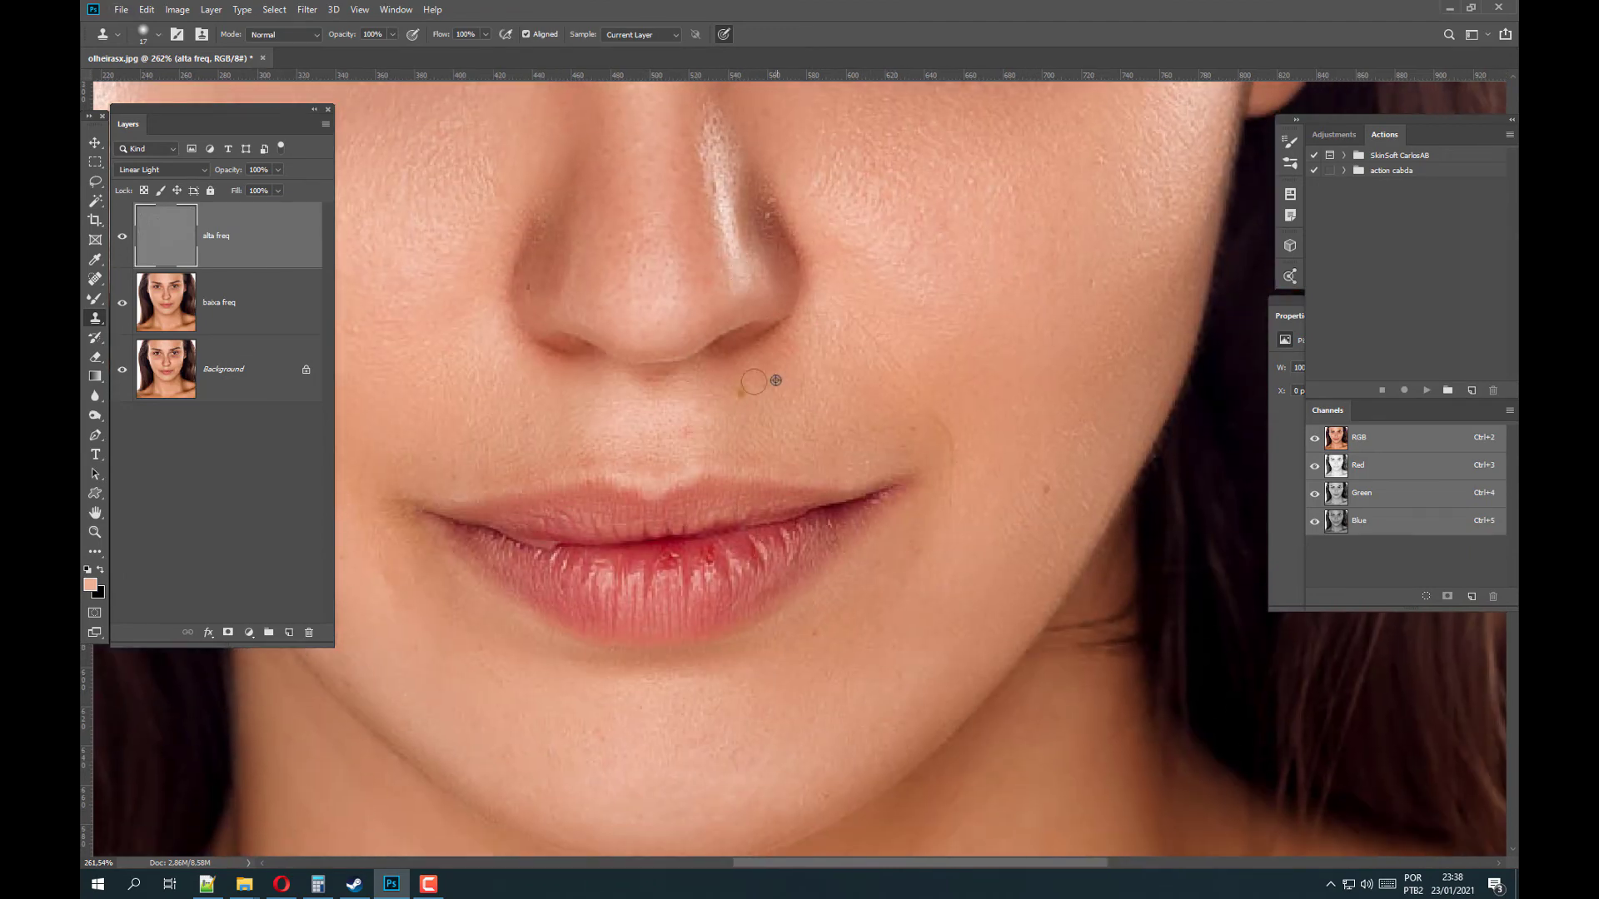
{"action": "left_click_drag", "start_coordinate": [912, 431], "coordinate": [904, 415]}
{"action": "left_click_drag", "start_coordinate": [941, 523], "coordinate": [946, 519]}
{"action": "left_click", "coordinate": [956, 577]}
{"action": "left_click_drag", "start_coordinate": [910, 566], "coordinate": [916, 565]}
{"action": "scroll", "coordinate": [1040, 558], "scroll_direction": "down", "scroll_amount": 5}
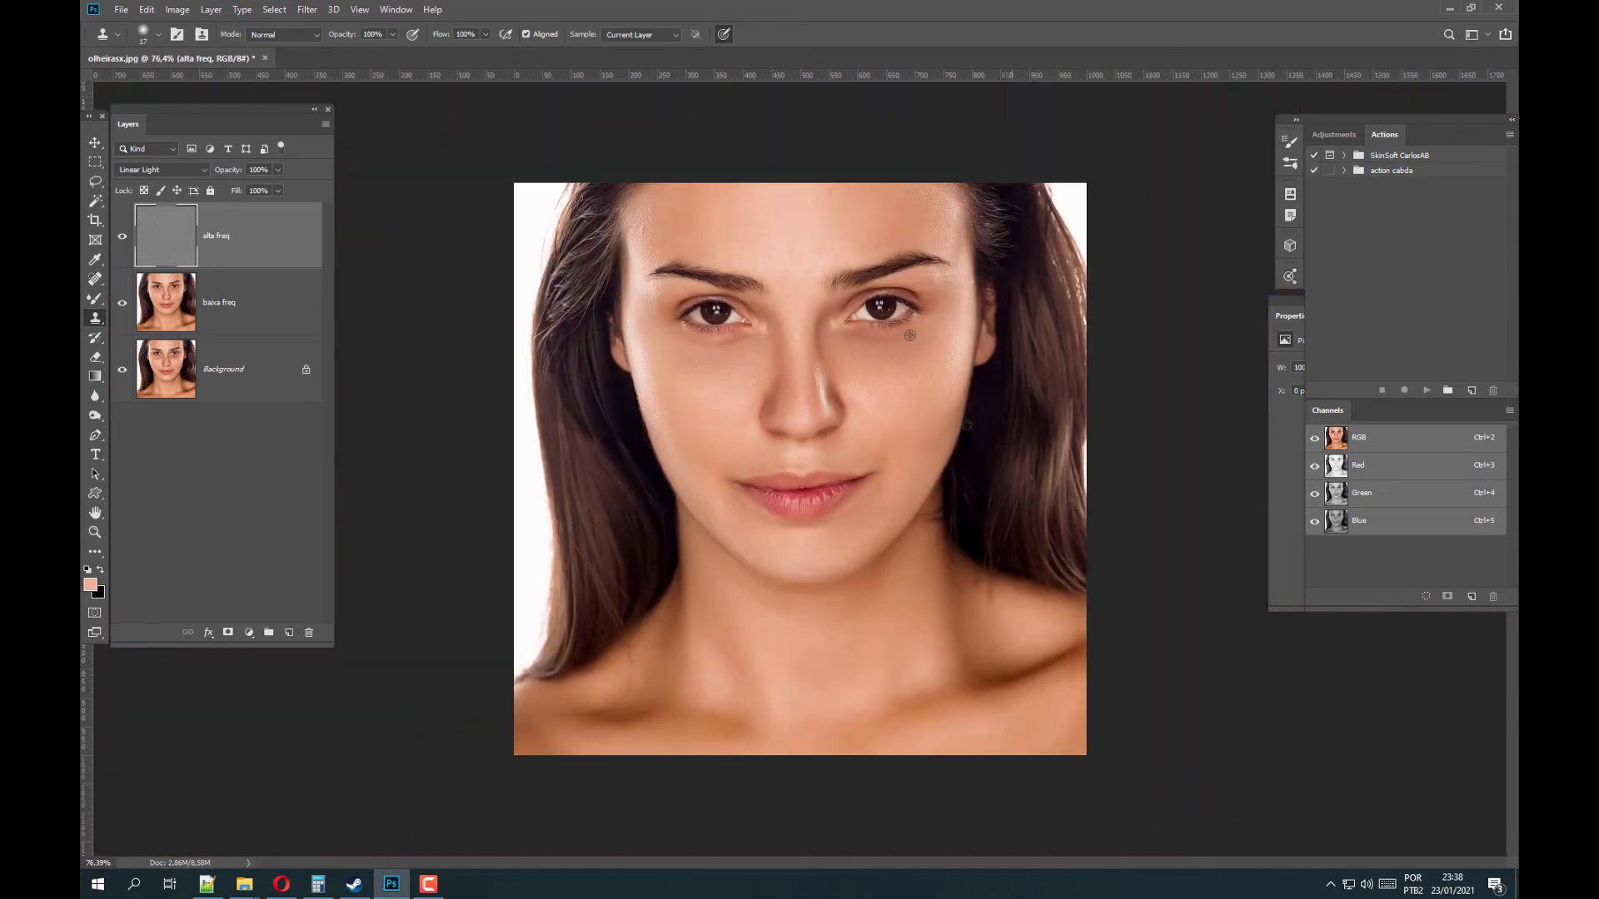
Compare the retouched portrait with the original Background layer and examine the under-eye skin.
{"action": "scroll", "coordinate": [865, 231], "scroll_direction": "up", "scroll_amount": 3}
{"action": "scroll", "coordinate": [780, 152], "scroll_direction": "up", "scroll_amount": 3}
{"action": "scroll", "coordinate": [782, 157], "scroll_direction": "down", "scroll_amount": 3}
{"action": "left_click", "coordinate": [124, 370], "text": "alt"}
{"action": "left_click", "coordinate": [126, 371], "text": "alt"}
{"action": "left_click", "coordinate": [125, 370], "text": "alt"}
{"action": "left_click", "coordinate": [127, 371], "text": "alt"}
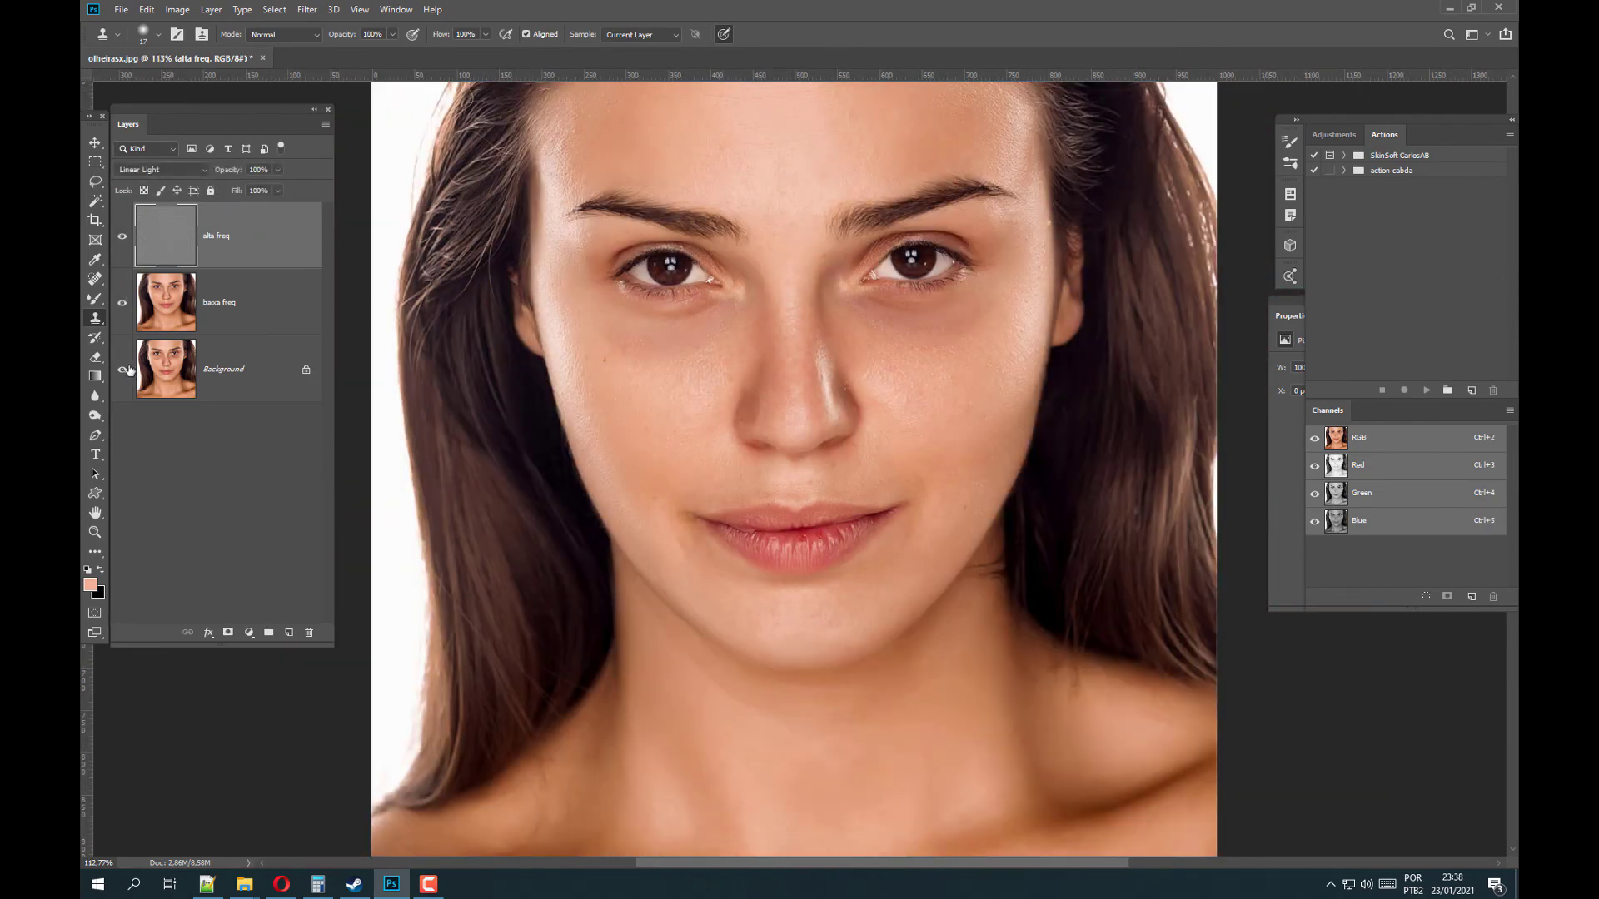
{"action": "scroll", "coordinate": [957, 329], "scroll_direction": "down", "scroll_amount": 3}
{"action": "scroll", "coordinate": [910, 298], "scroll_direction": "up", "scroll_amount": 2}
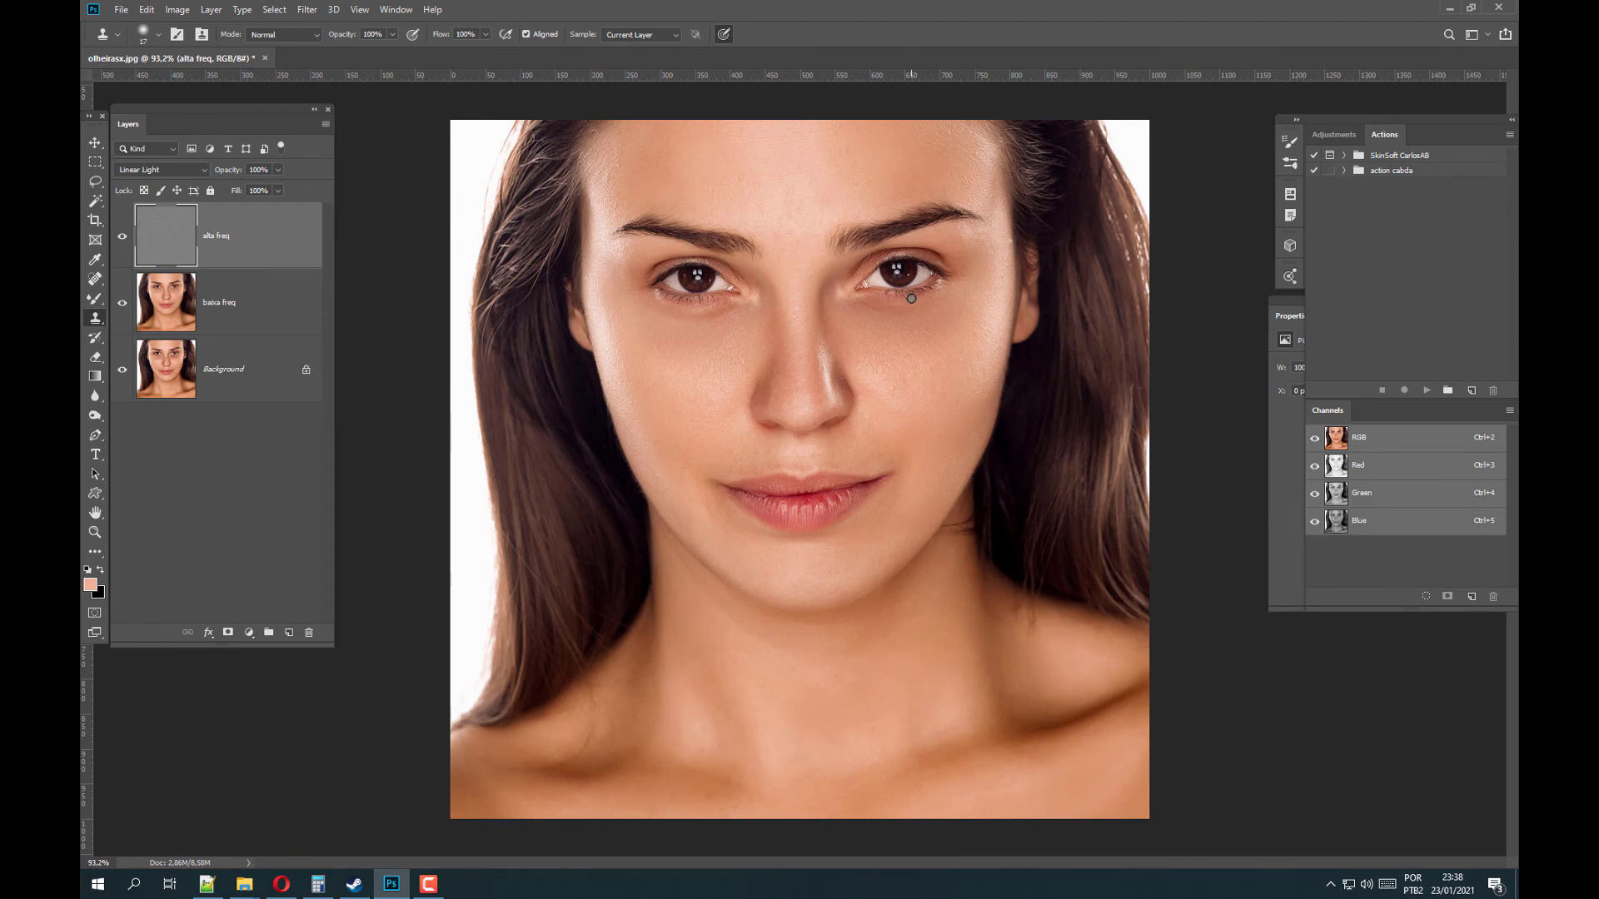
{"action": "scroll", "coordinate": [874, 287], "scroll_direction": "up", "scroll_amount": 1}
{"action": "scroll", "coordinate": [883, 288], "scroll_direction": "down", "scroll_amount": 3}
{"action": "scroll", "coordinate": [911, 290], "scroll_direction": "up", "scroll_amount": 1}
Hide the alta freq layer and add a Curves adjustment layer directly above baixa freq.
{"action": "left_click", "coordinate": [122, 239]}
{"action": "left_click", "coordinate": [218, 309]}
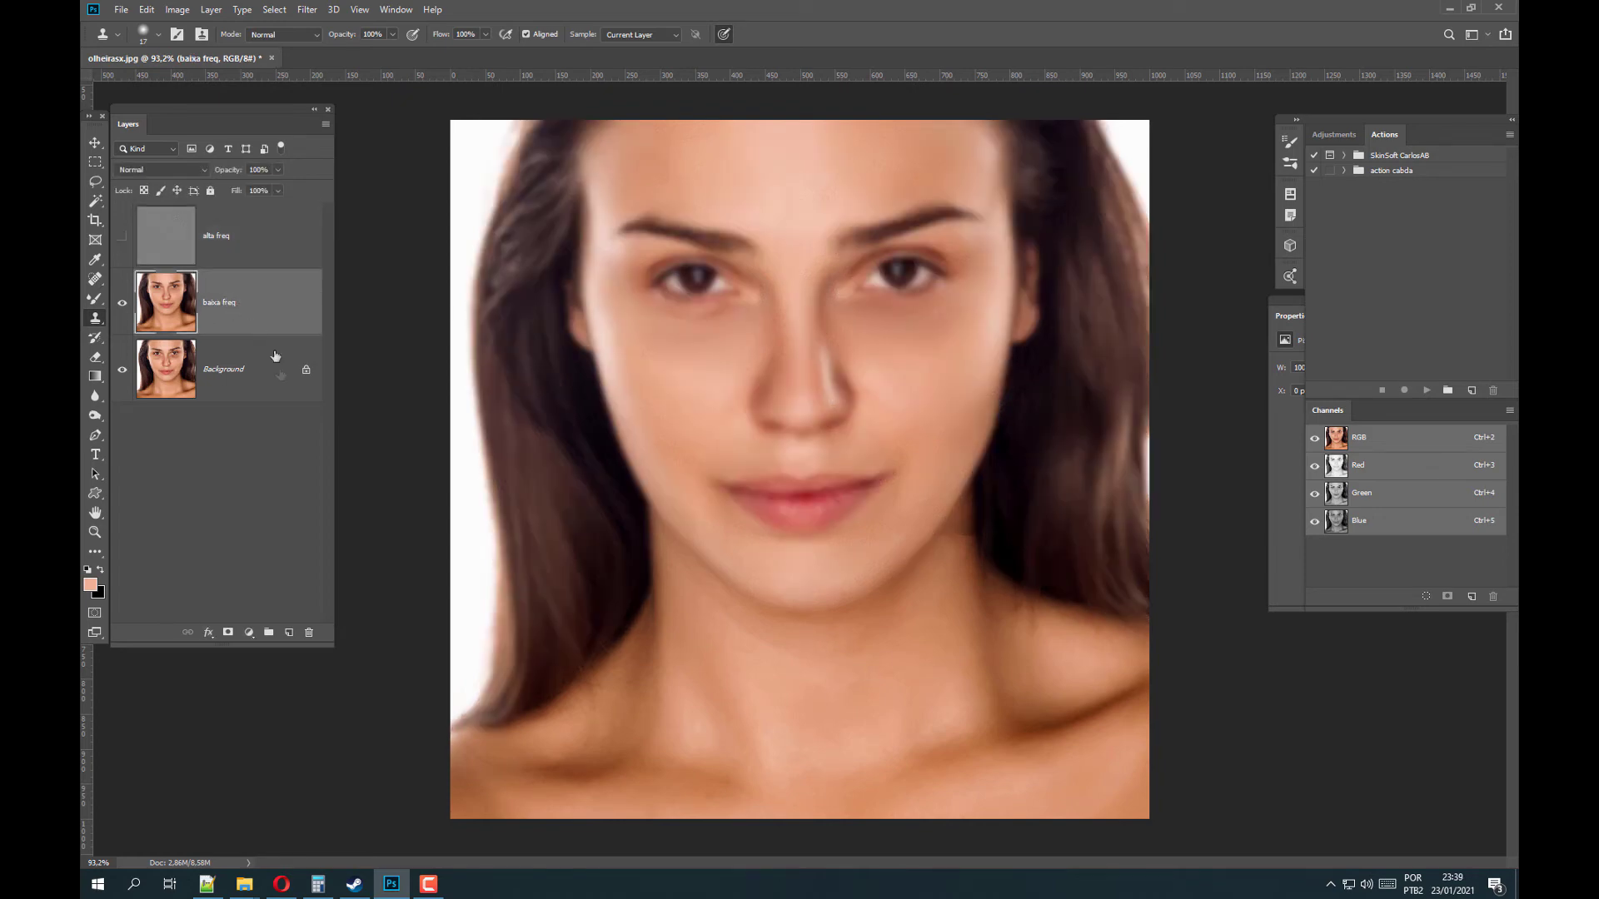
{"action": "left_click", "coordinate": [252, 635]}
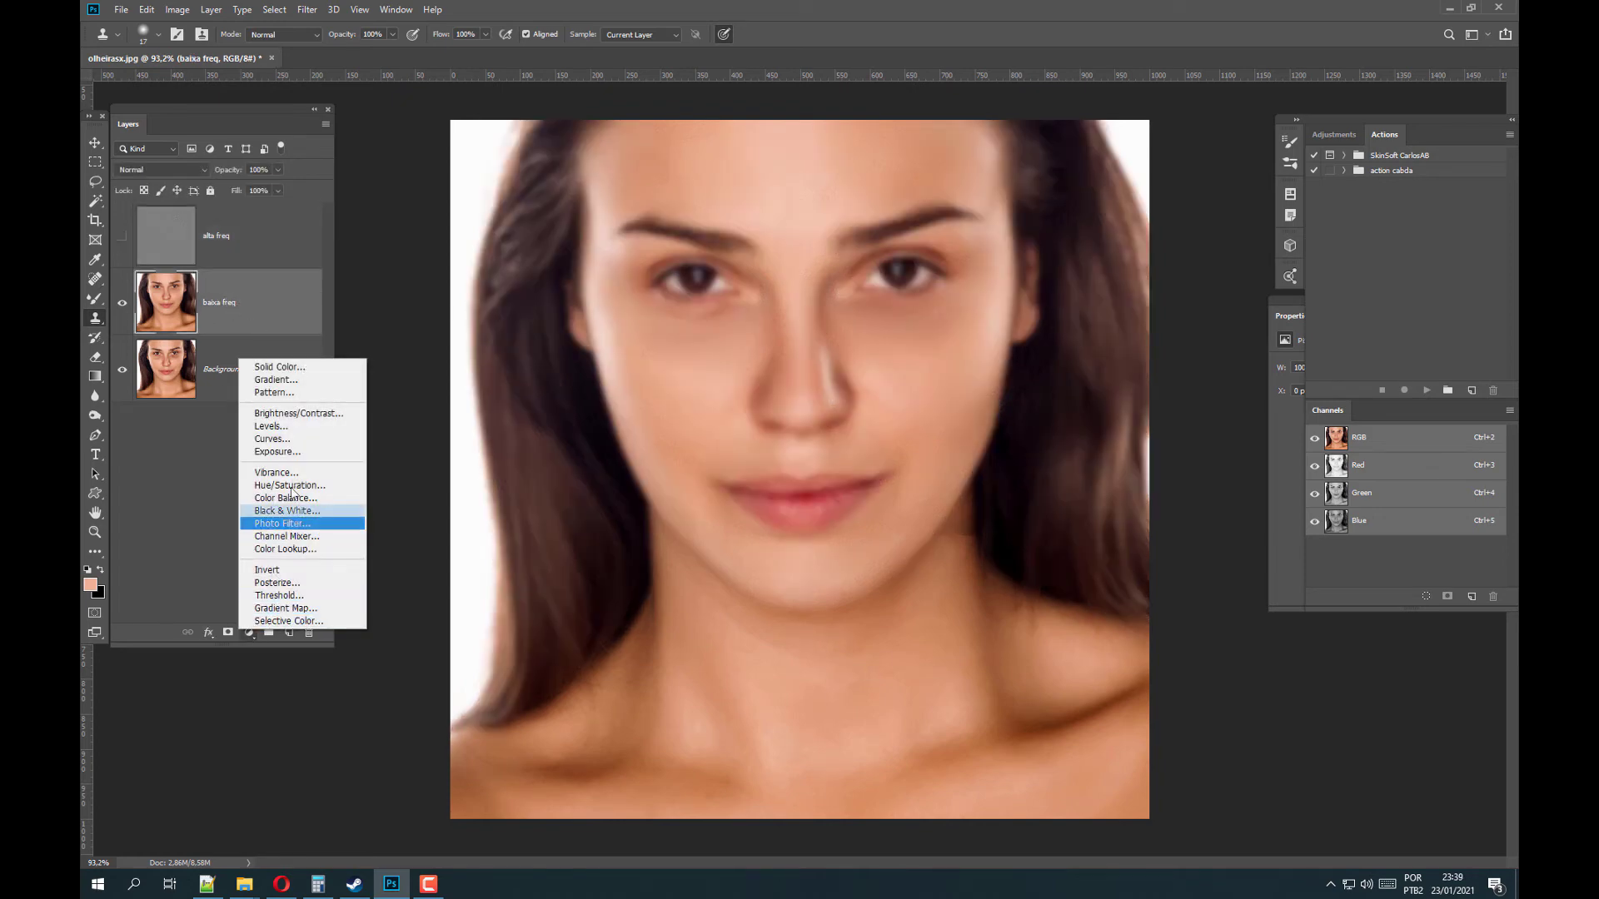
{"action": "left_click", "coordinate": [285, 437]}
{"action": "left_click", "coordinate": [165, 312]}
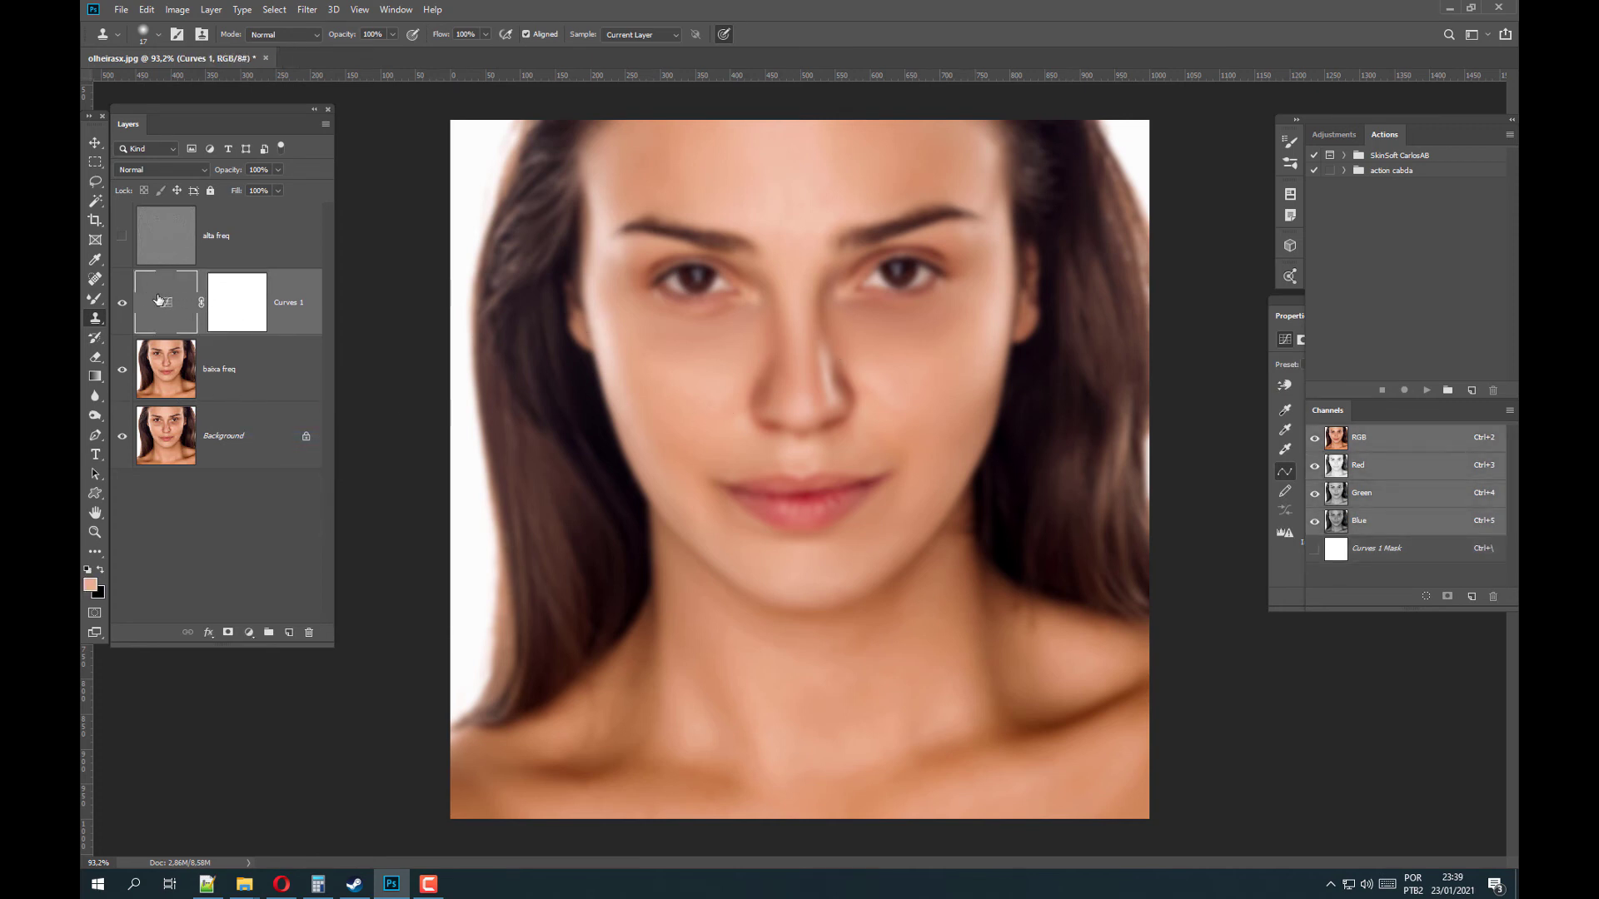
Raise the RGB curve's midtones at input 112 to brighten the image.
{"action": "left_click_drag", "start_coordinate": [1285, 318], "coordinate": [1028, 311]}
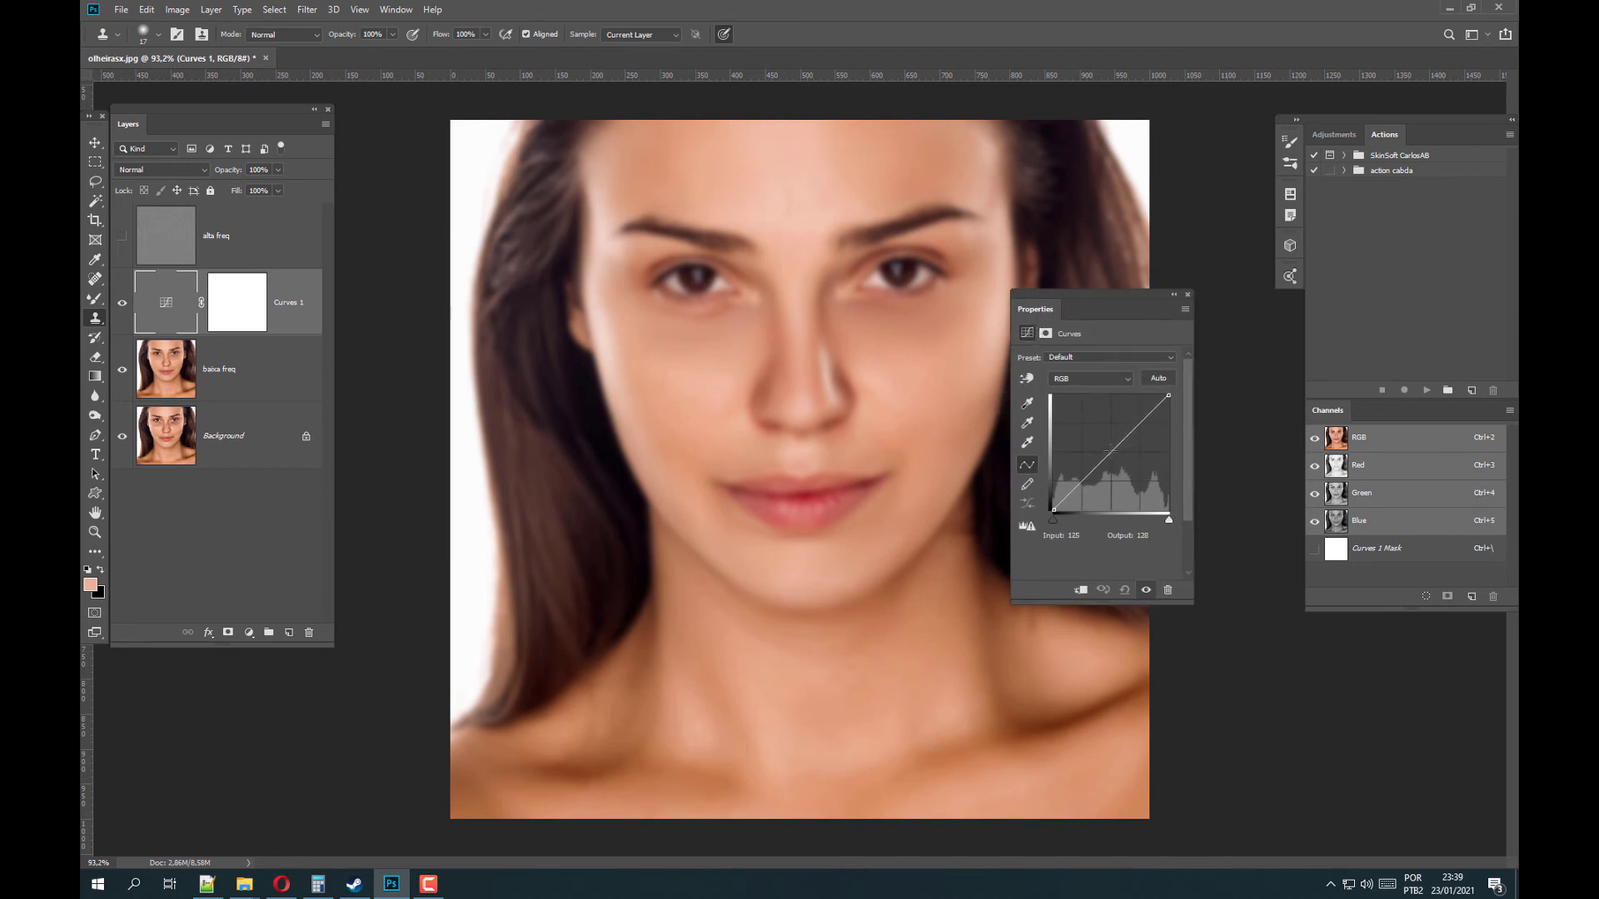
{"action": "left_click_drag", "start_coordinate": [1109, 451], "coordinate": [1105, 448]}
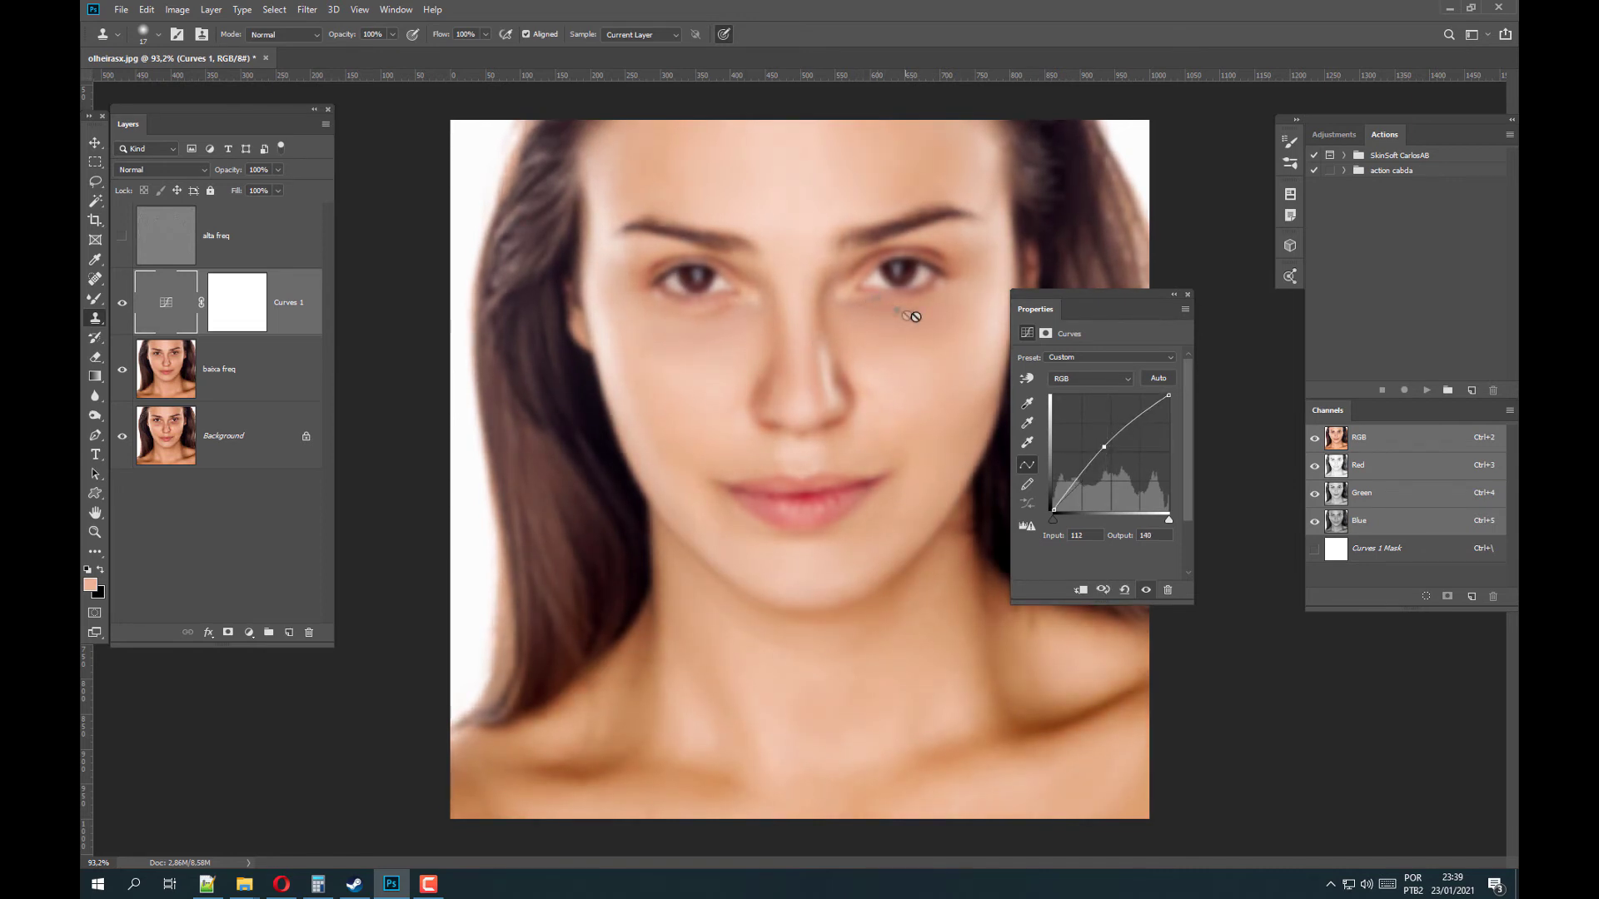
{"action": "left_click", "coordinate": [1187, 296]}
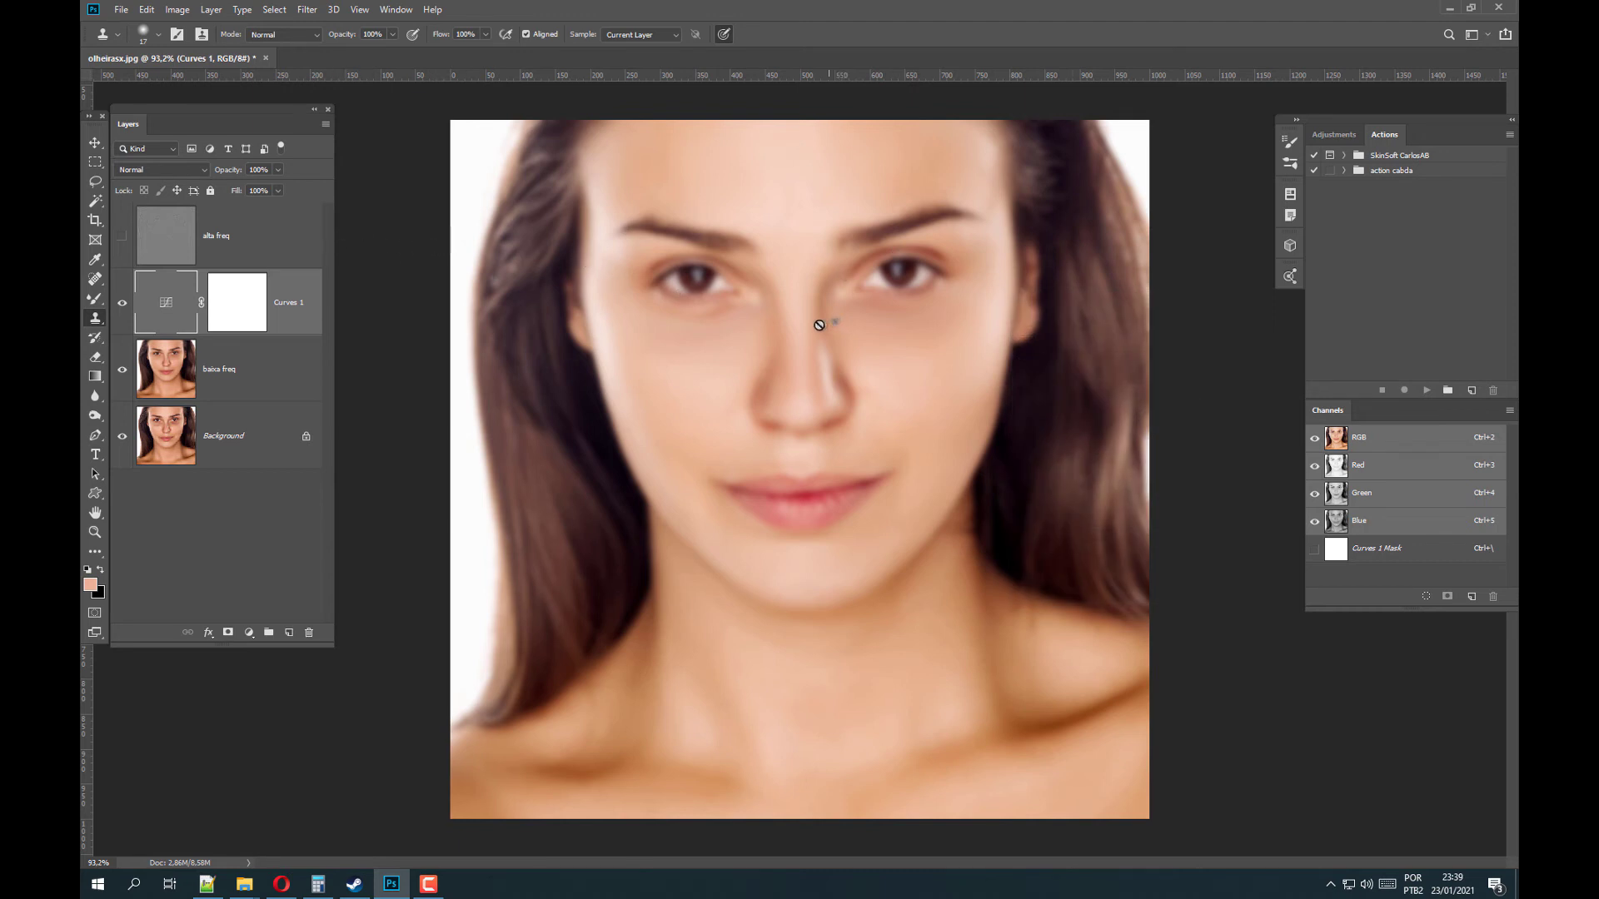
Invert the Curves 1 mask to black and prepare the Brush tool with 10% flow.
{"action": "left_click", "coordinate": [248, 317]}
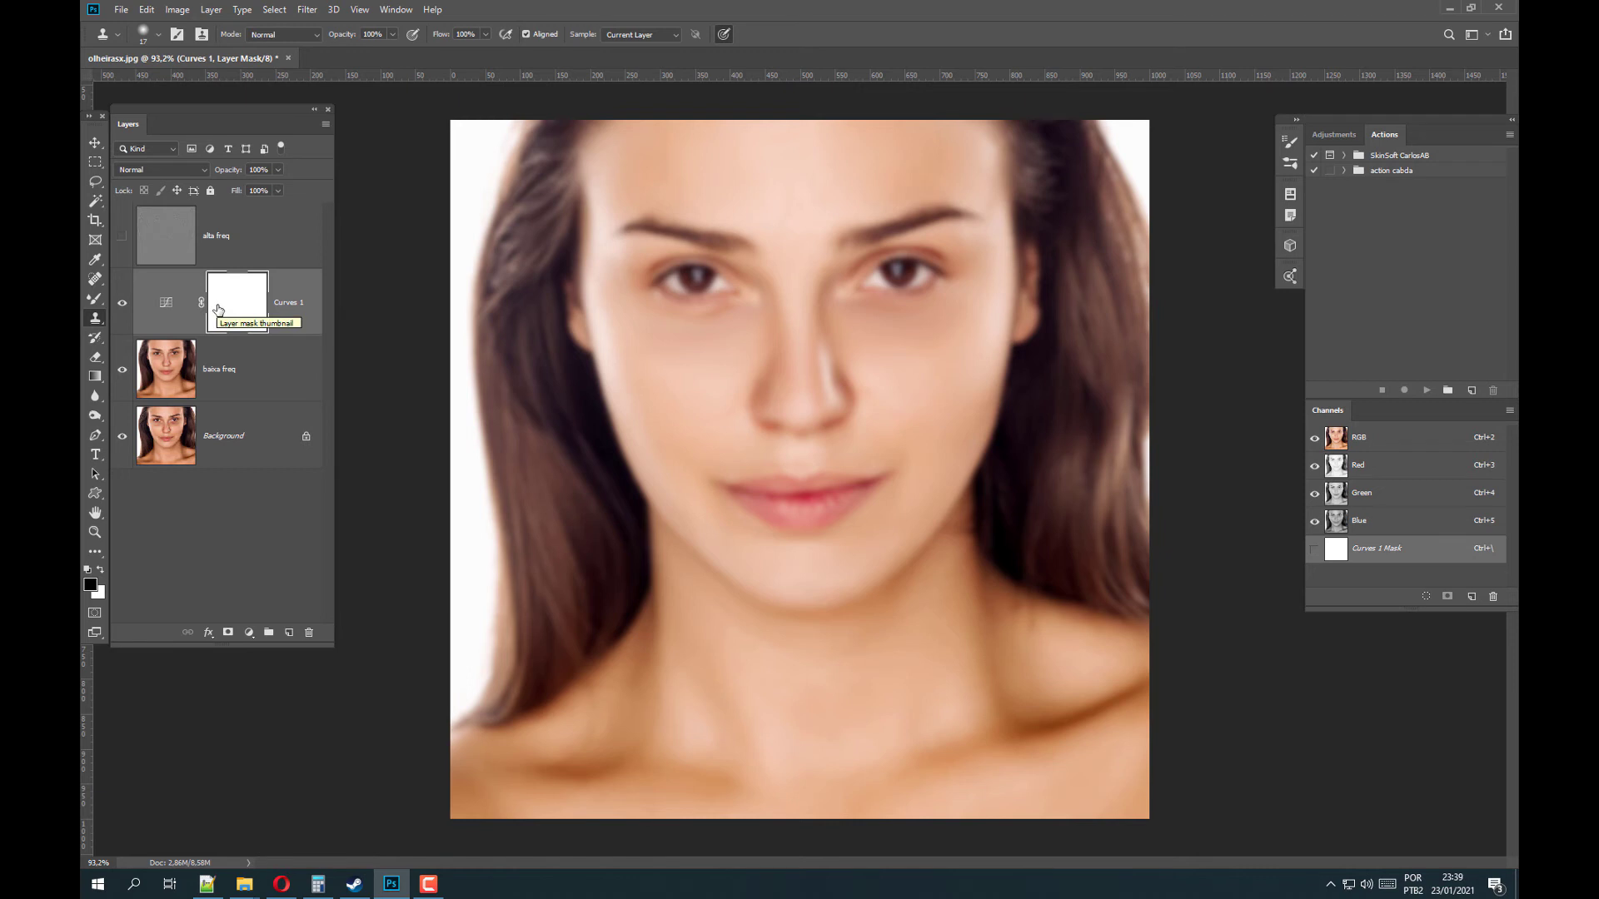
{"action": "key", "text": "ctrl+i"}
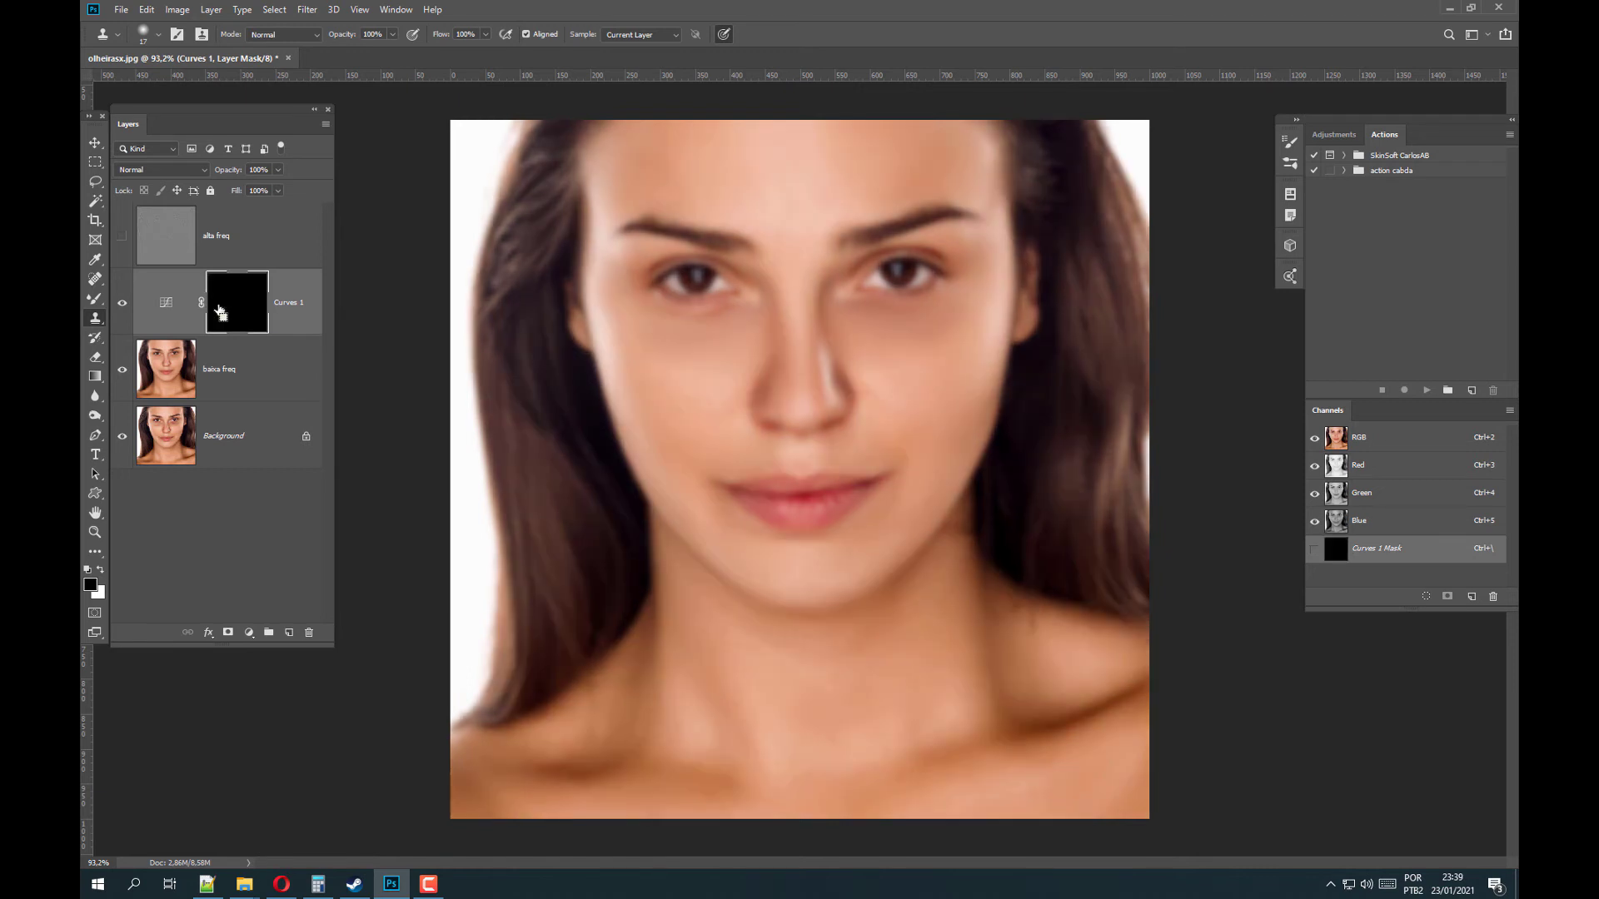
{"action": "right_click", "coordinate": [95, 298]}
{"action": "left_click", "coordinate": [133, 298]}
{"action": "right_click", "coordinate": [97, 315]}
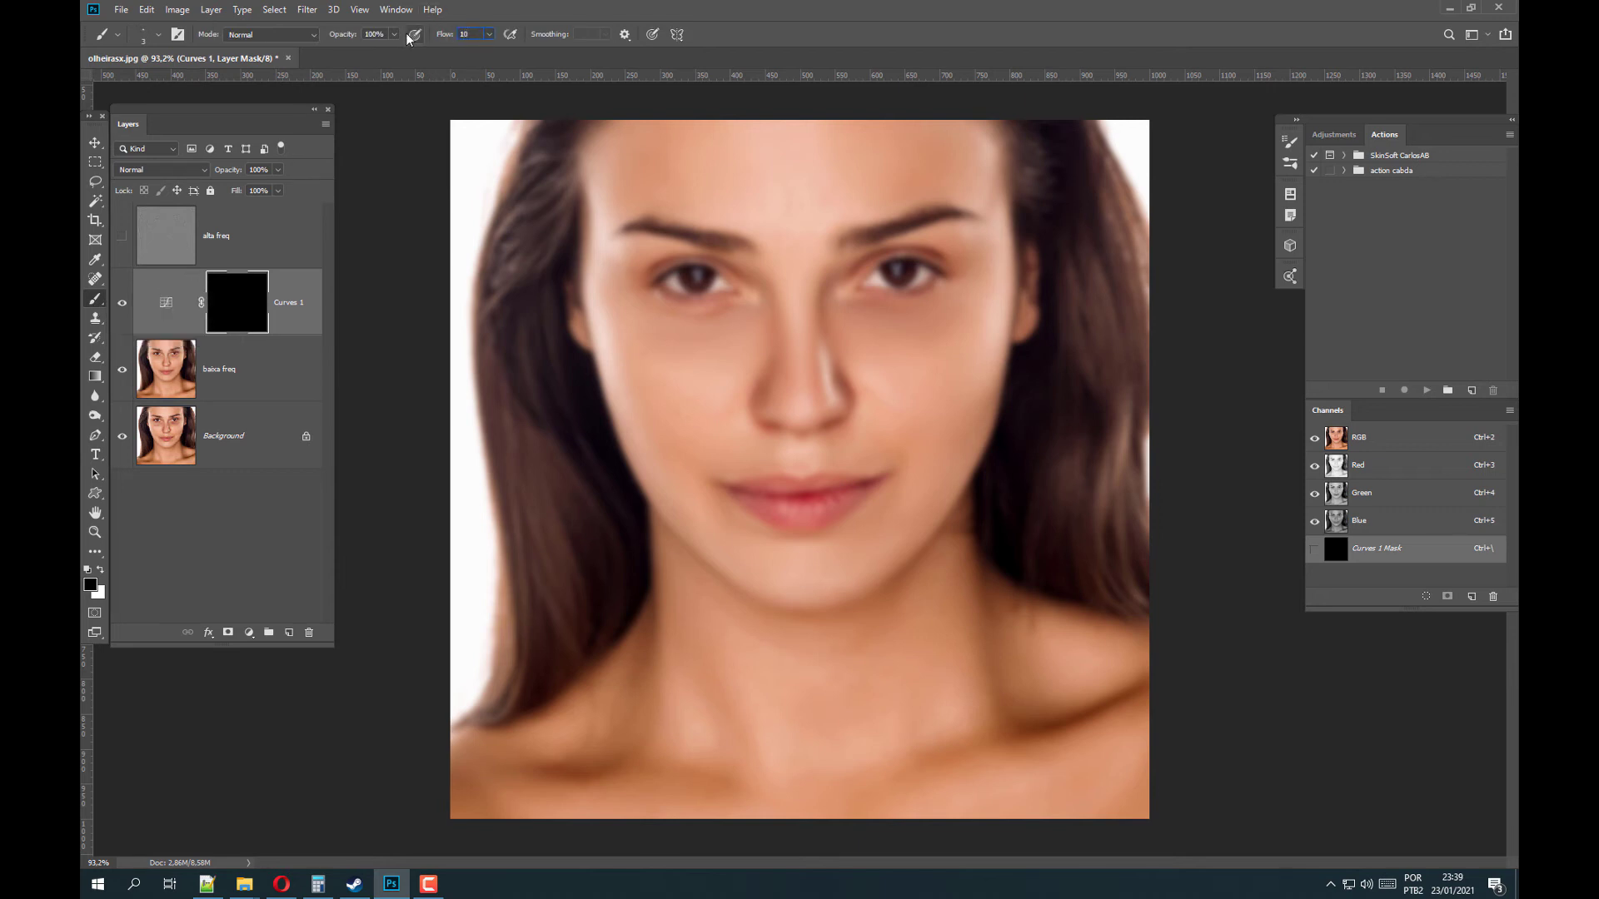
Paint white on the Curves 1 mask under both eyes with a soft 111 px brush to lighten the dark circles.
{"action": "scroll", "coordinate": [893, 320], "scroll_direction": "up", "scroll_amount": 4}
{"action": "left_click_drag", "start_coordinate": [863, 339], "coordinate": [916, 339]}
{"action": "left_click_drag", "start_coordinate": [924, 329], "coordinate": [906, 171]}
{"action": "left_click_drag", "start_coordinate": [924, 374], "coordinate": [909, 146]}
{"action": "mouse_move", "coordinate": [917, 332]}
{"action": "left_mouse_down"}
{"action": "mouse_move", "coordinate": [902, 91]}
{"action": "mouse_move", "coordinate": [934, 310]}
{"action": "left_mouse_up"}
{"action": "left_click_drag", "start_coordinate": [923, 308], "coordinate": [902, 307]}
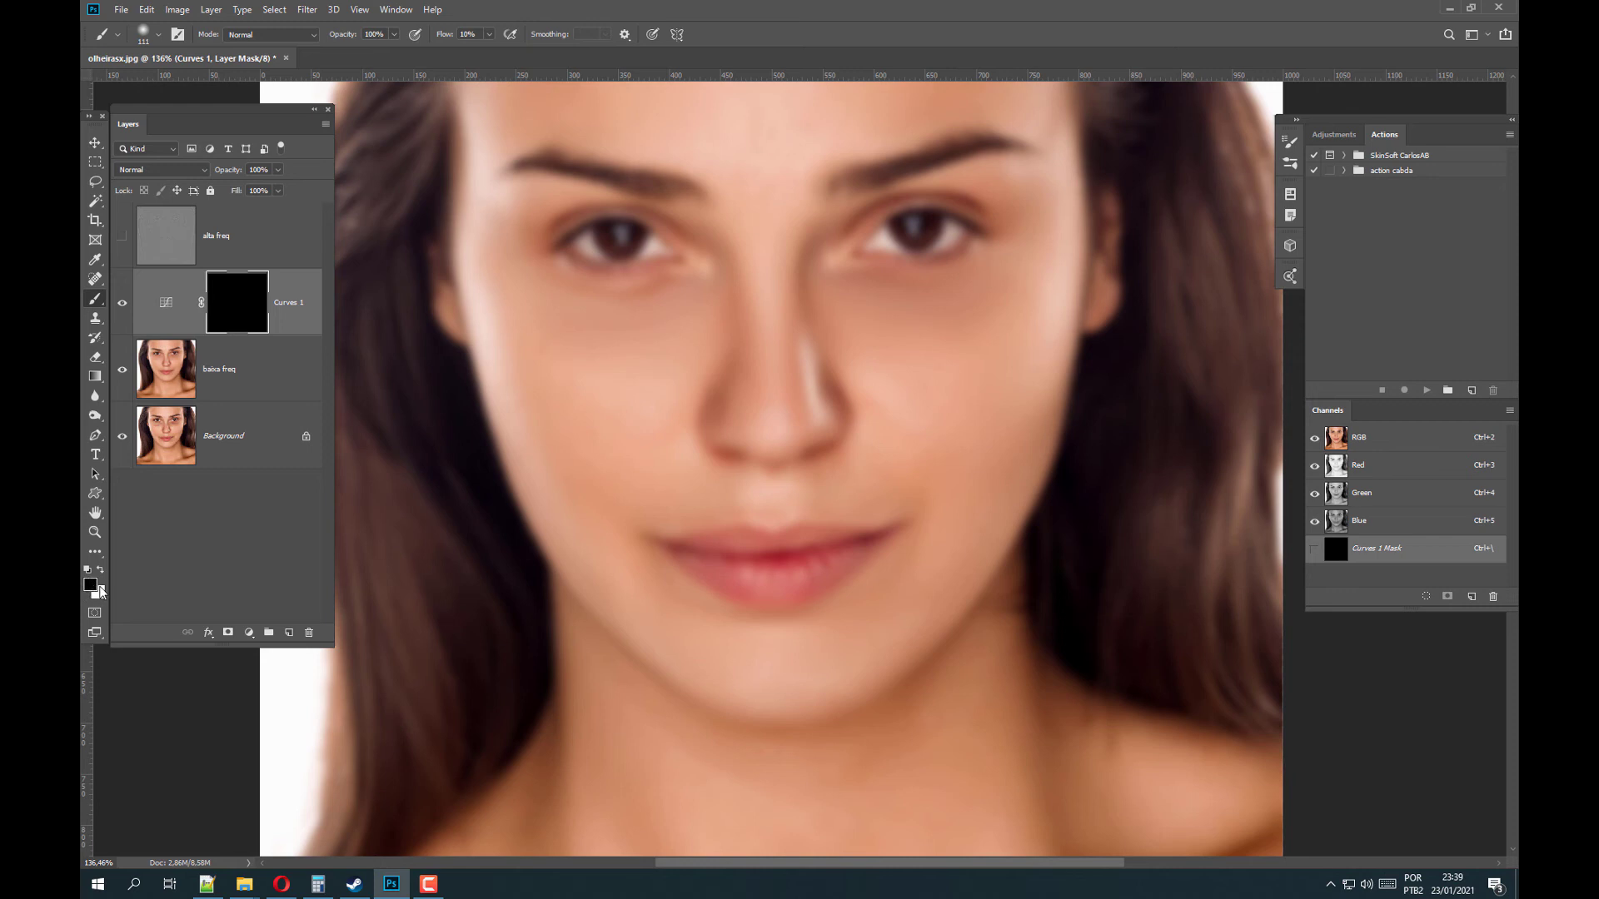
{"action": "key", "text": "x"}
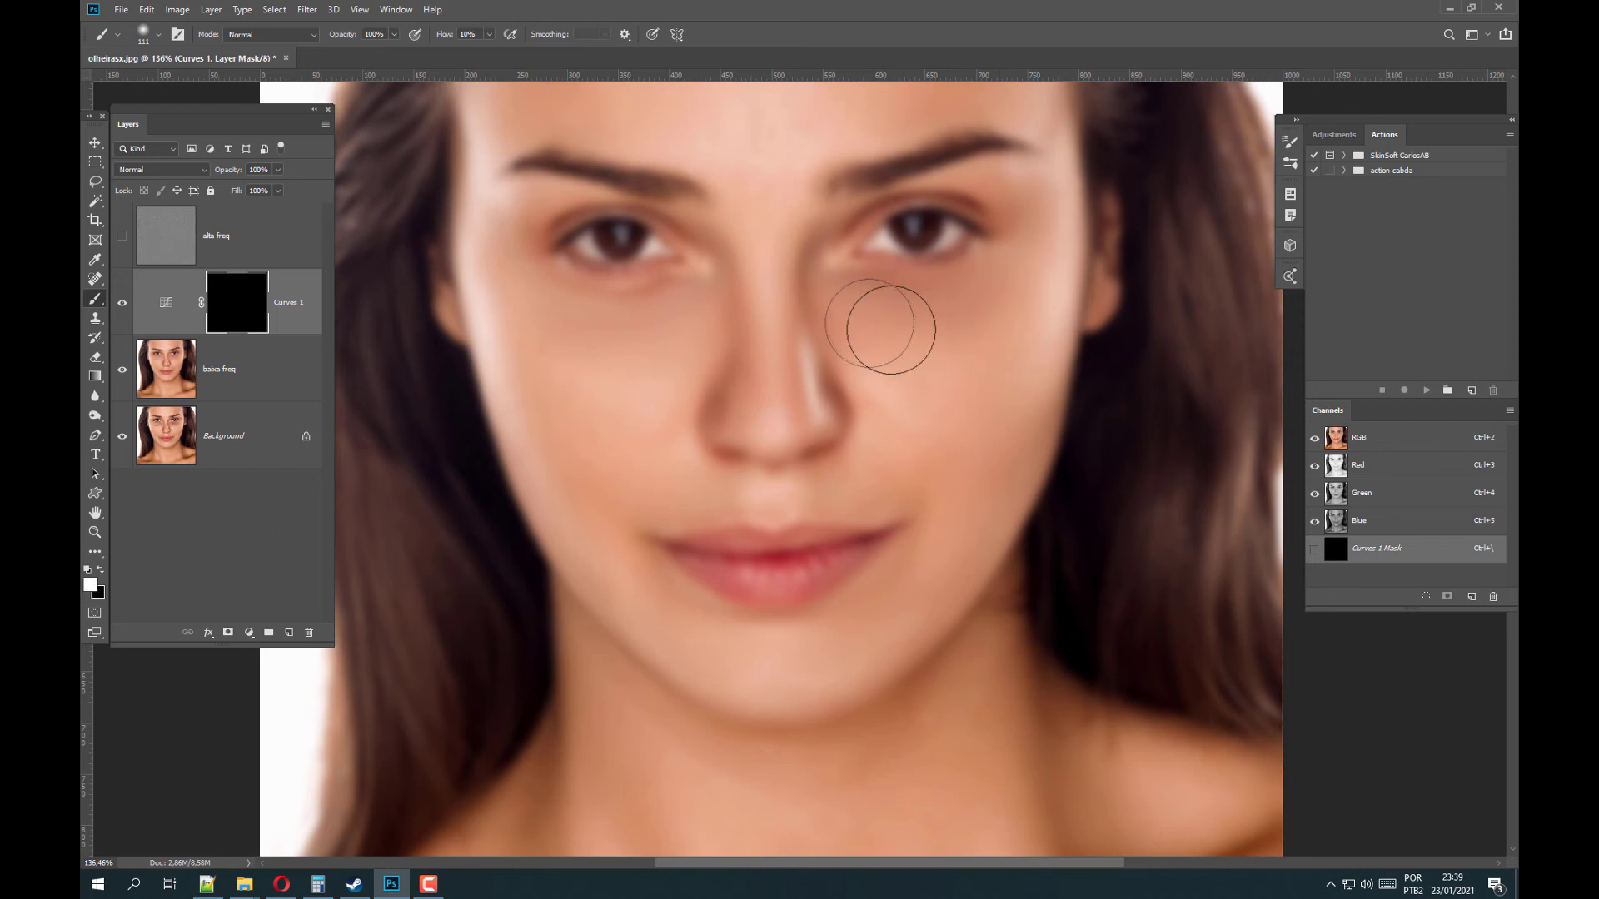
{"action": "left_click_drag", "start_coordinate": [852, 308], "coordinate": [985, 286]}
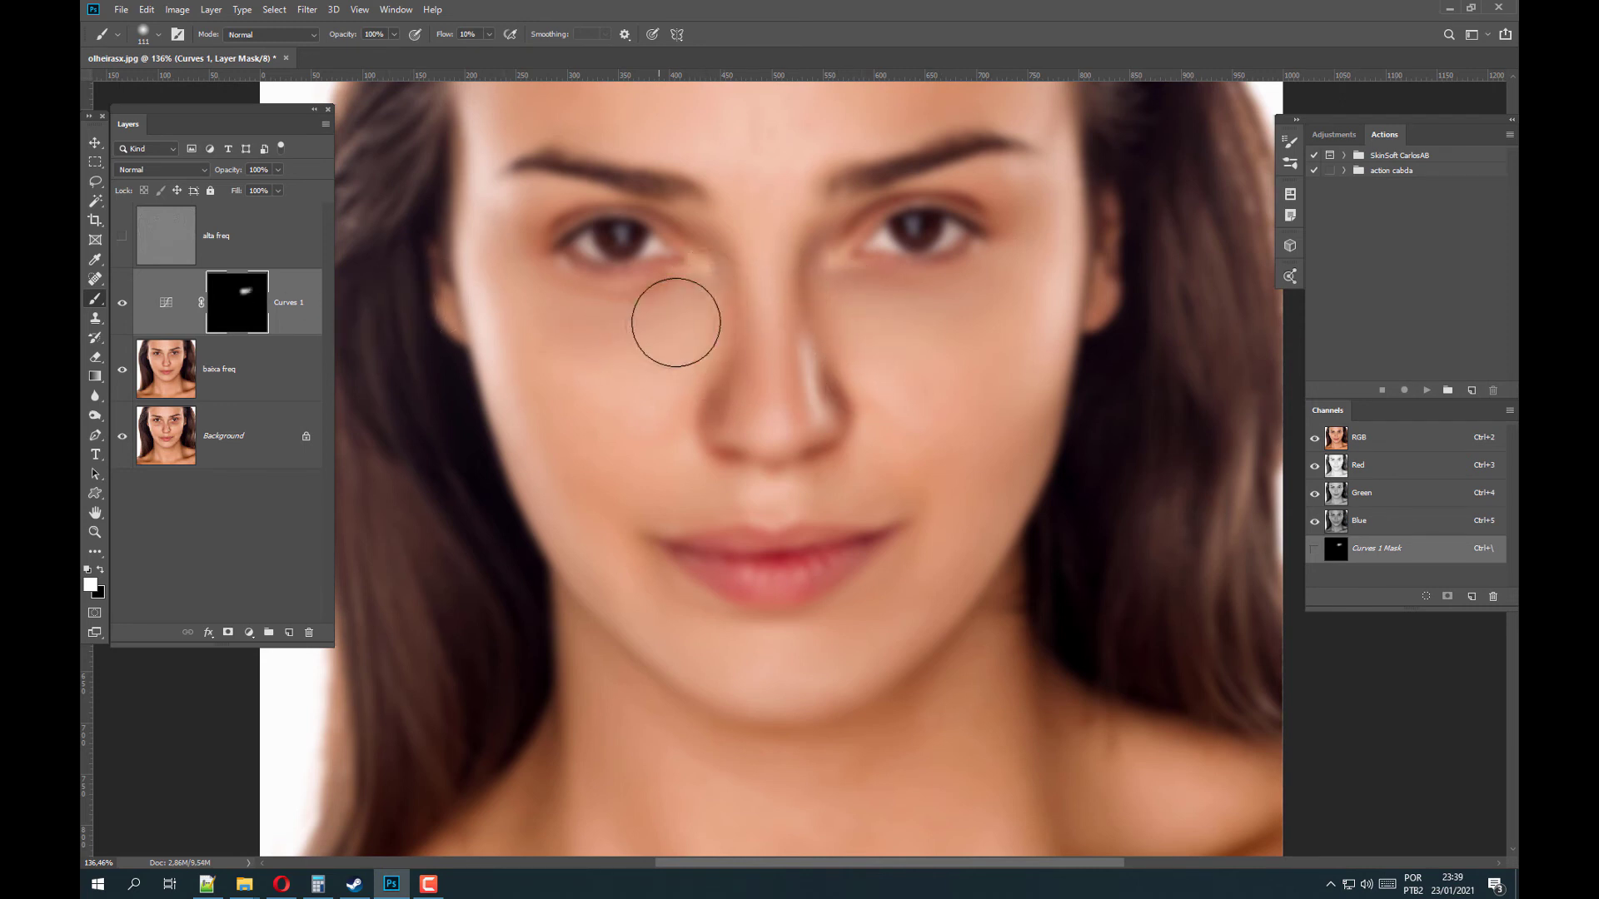
{"action": "mouse_move", "coordinate": [549, 302]}
{"action": "left_mouse_down"}
{"action": "mouse_move", "coordinate": [611, 332]}
{"action": "mouse_move", "coordinate": [721, 301]}
{"action": "mouse_move", "coordinate": [760, 310]}
{"action": "mouse_move", "coordinate": [738, 302]}
{"action": "mouse_move", "coordinate": [772, 275]}
{"action": "left_mouse_up"}
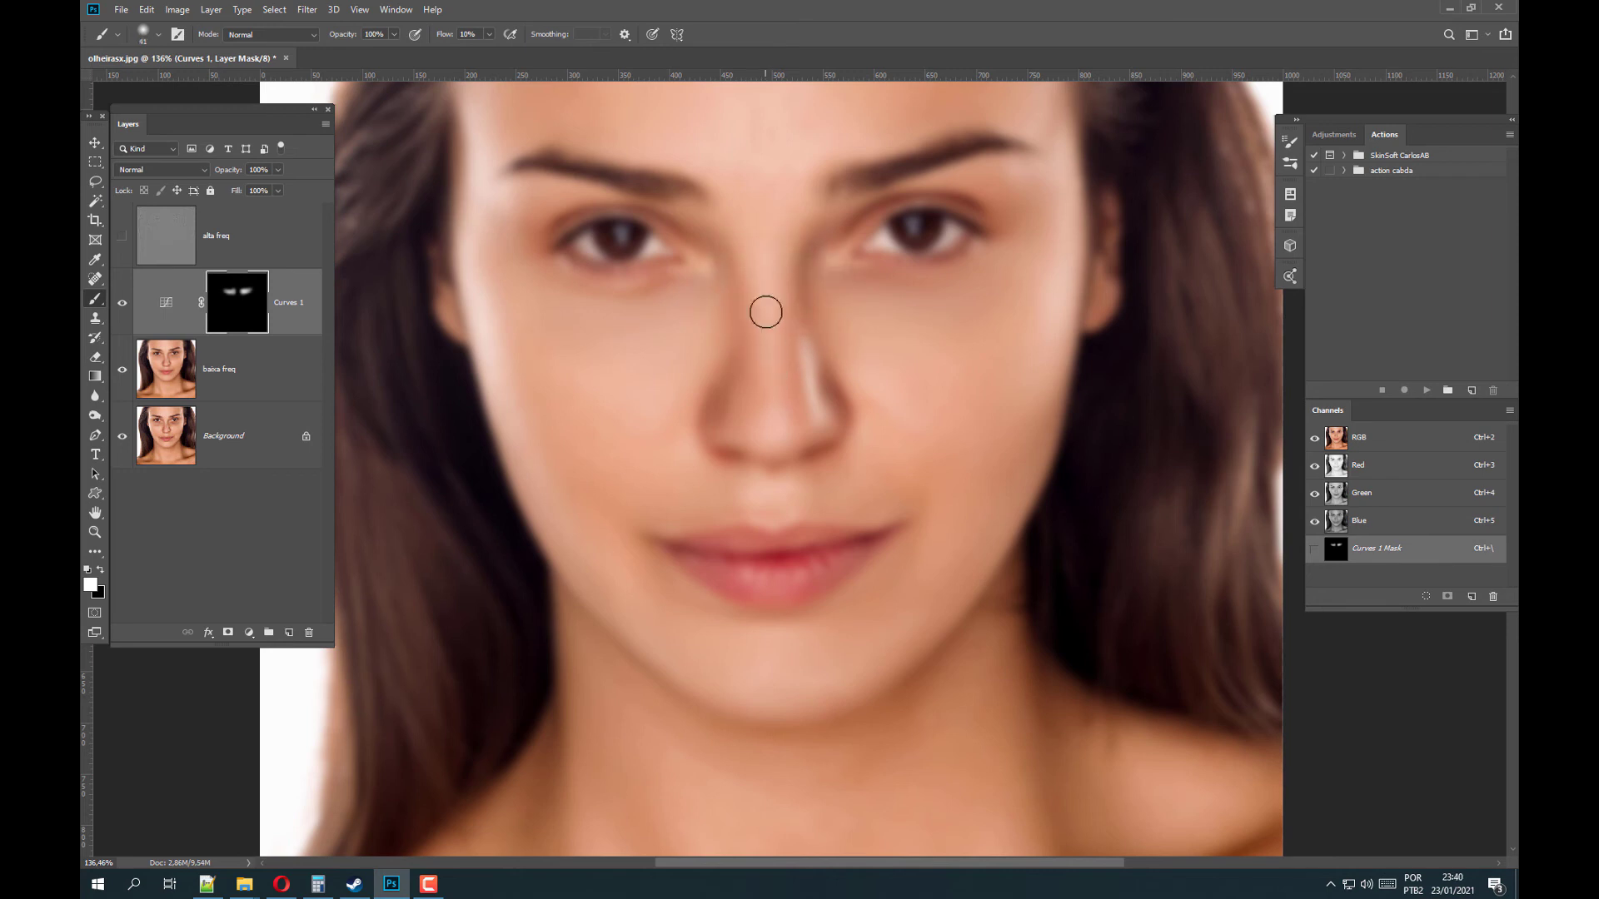
Brighten the nose bridge on the Curves 1 mask with a 41 px white brush and show the alta freq layer again.
{"action": "mouse_move", "coordinate": [774, 390]}
{"action": "left_mouse_down"}
{"action": "mouse_move", "coordinate": [767, 414]}
{"action": "mouse_move", "coordinate": [771, 261]}
{"action": "mouse_move", "coordinate": [767, 407]}
{"action": "left_mouse_up"}
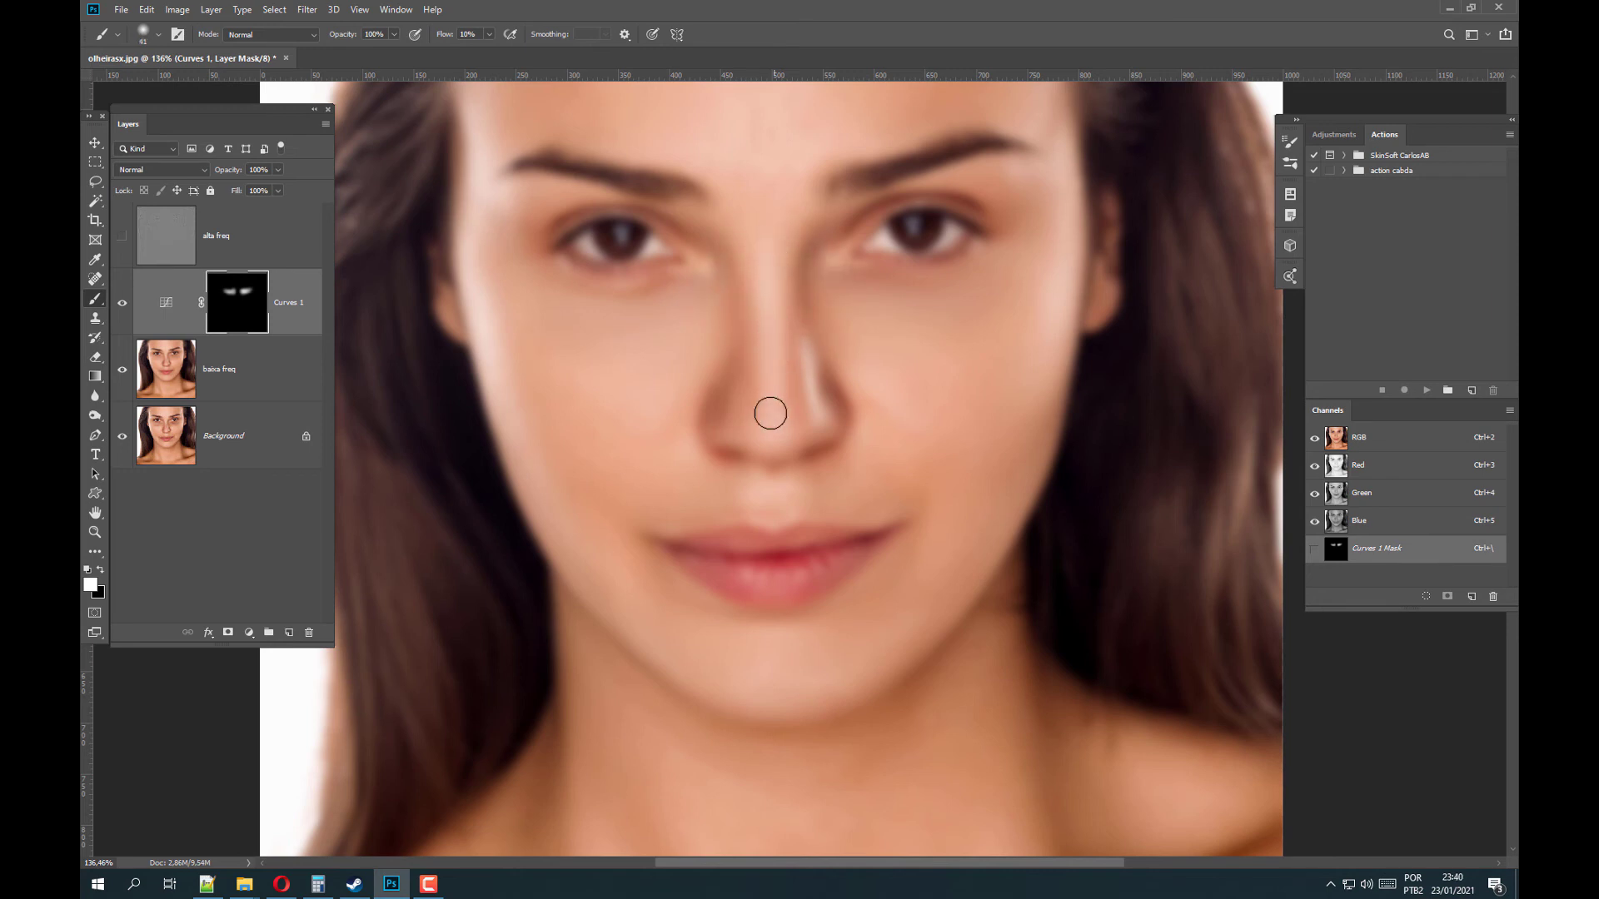
{"action": "scroll", "coordinate": [864, 371], "scroll_direction": "down", "scroll_amount": 4}
{"action": "scroll", "coordinate": [864, 353], "scroll_direction": "up", "scroll_amount": 2}
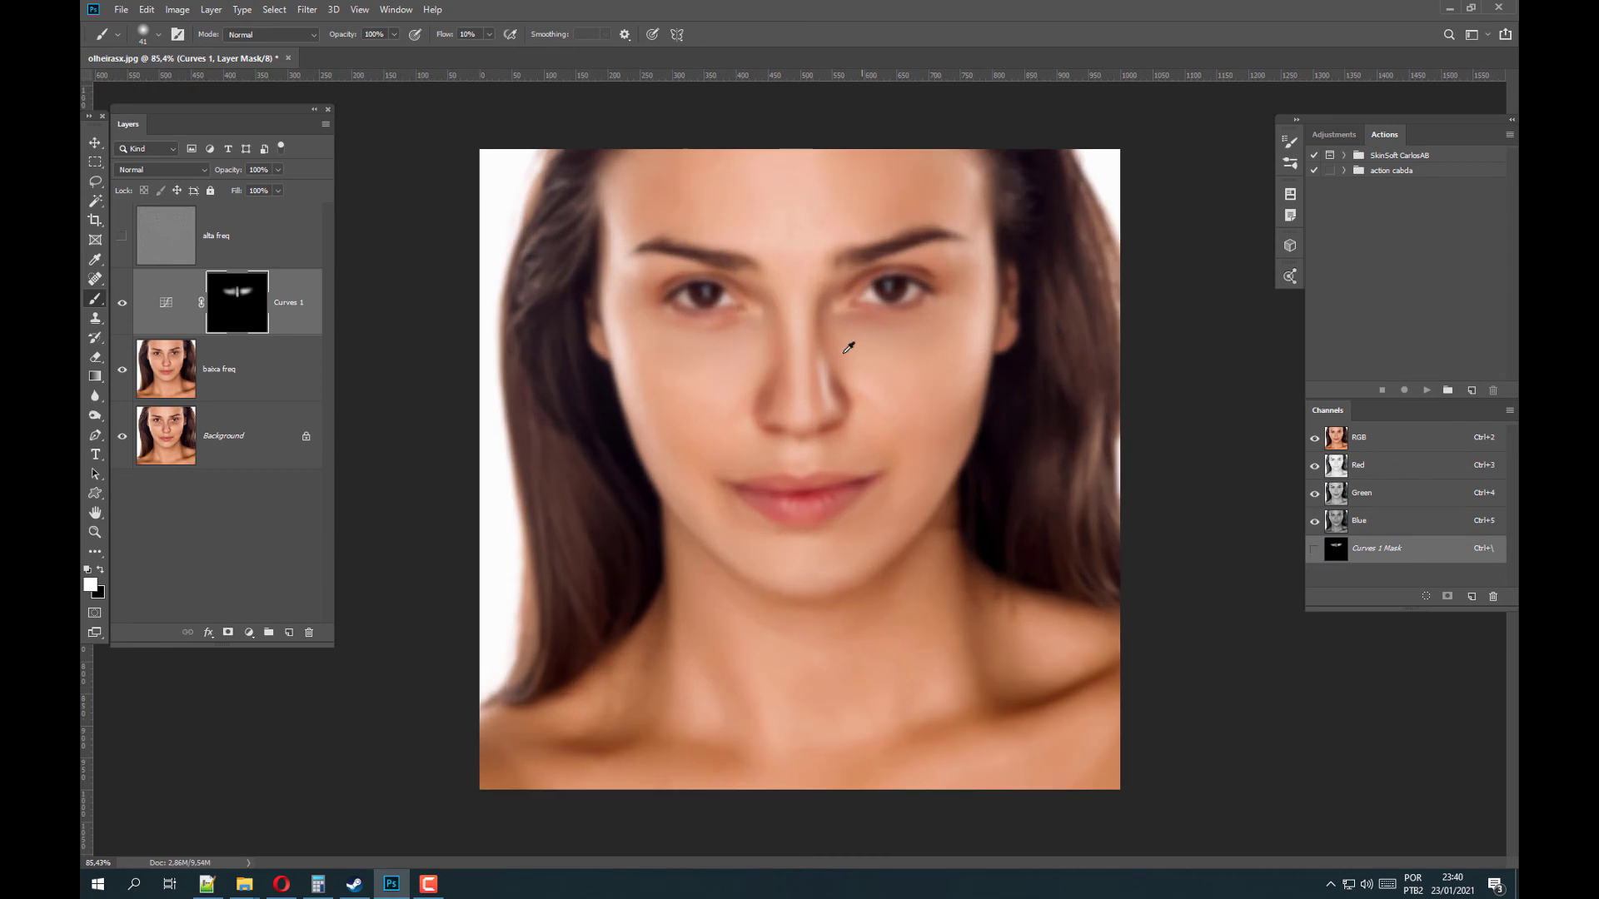
{"action": "left_click", "coordinate": [123, 237]}
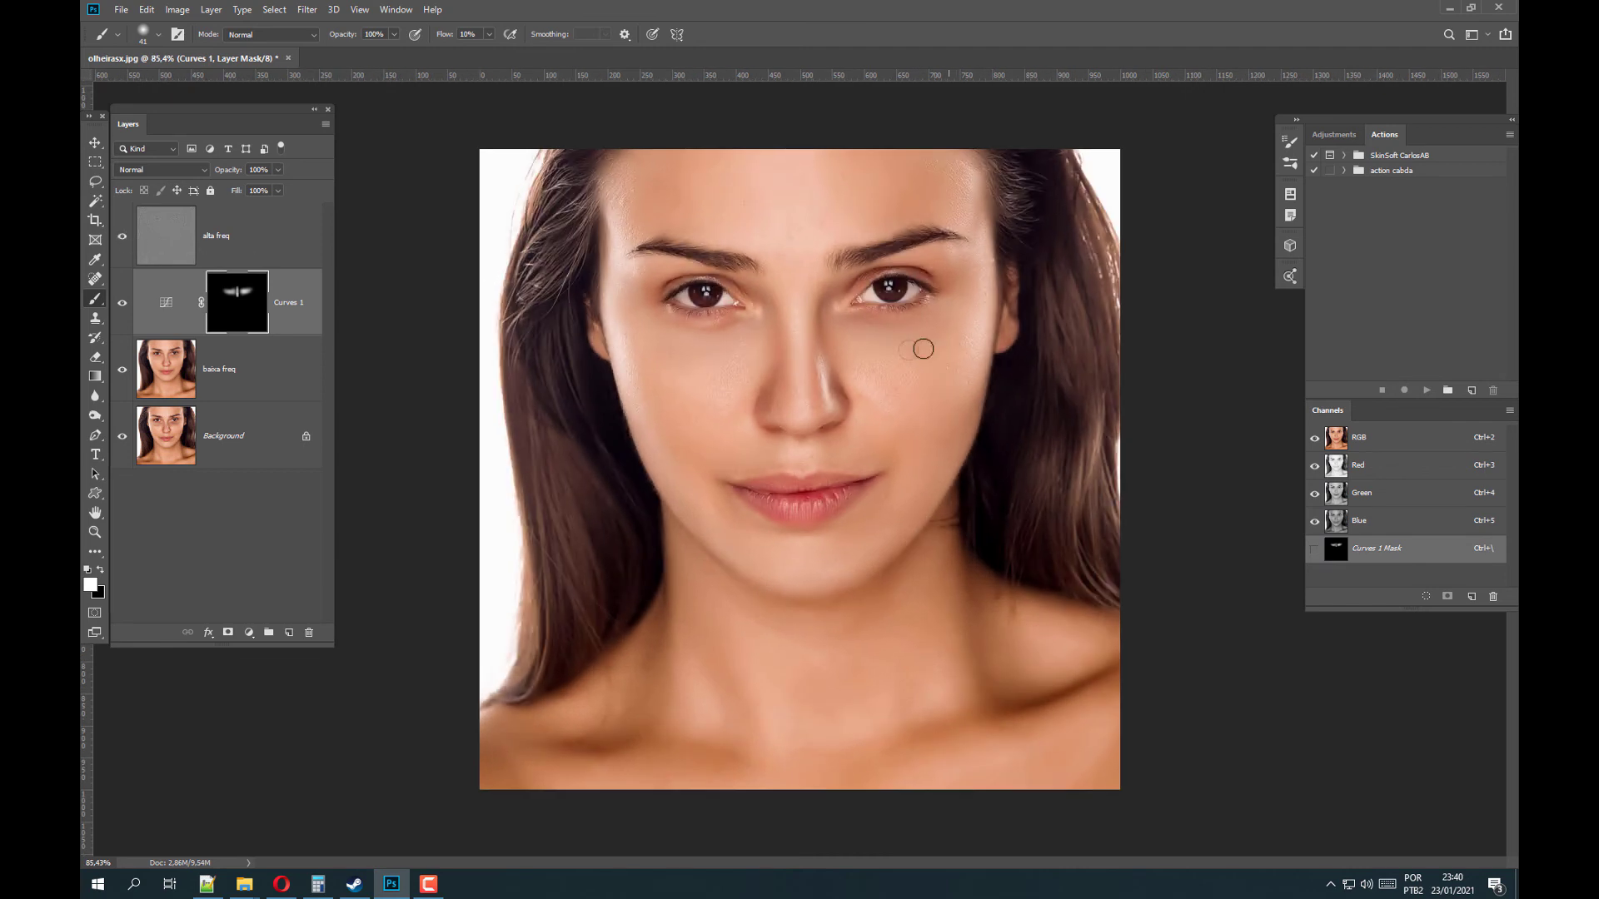
Compare the portrait with and without the Curves 1 adjustment to judge the brightening around the eyes and nose.
{"action": "left_click", "coordinate": [124, 305]}
{"action": "left_click", "coordinate": [124, 304]}
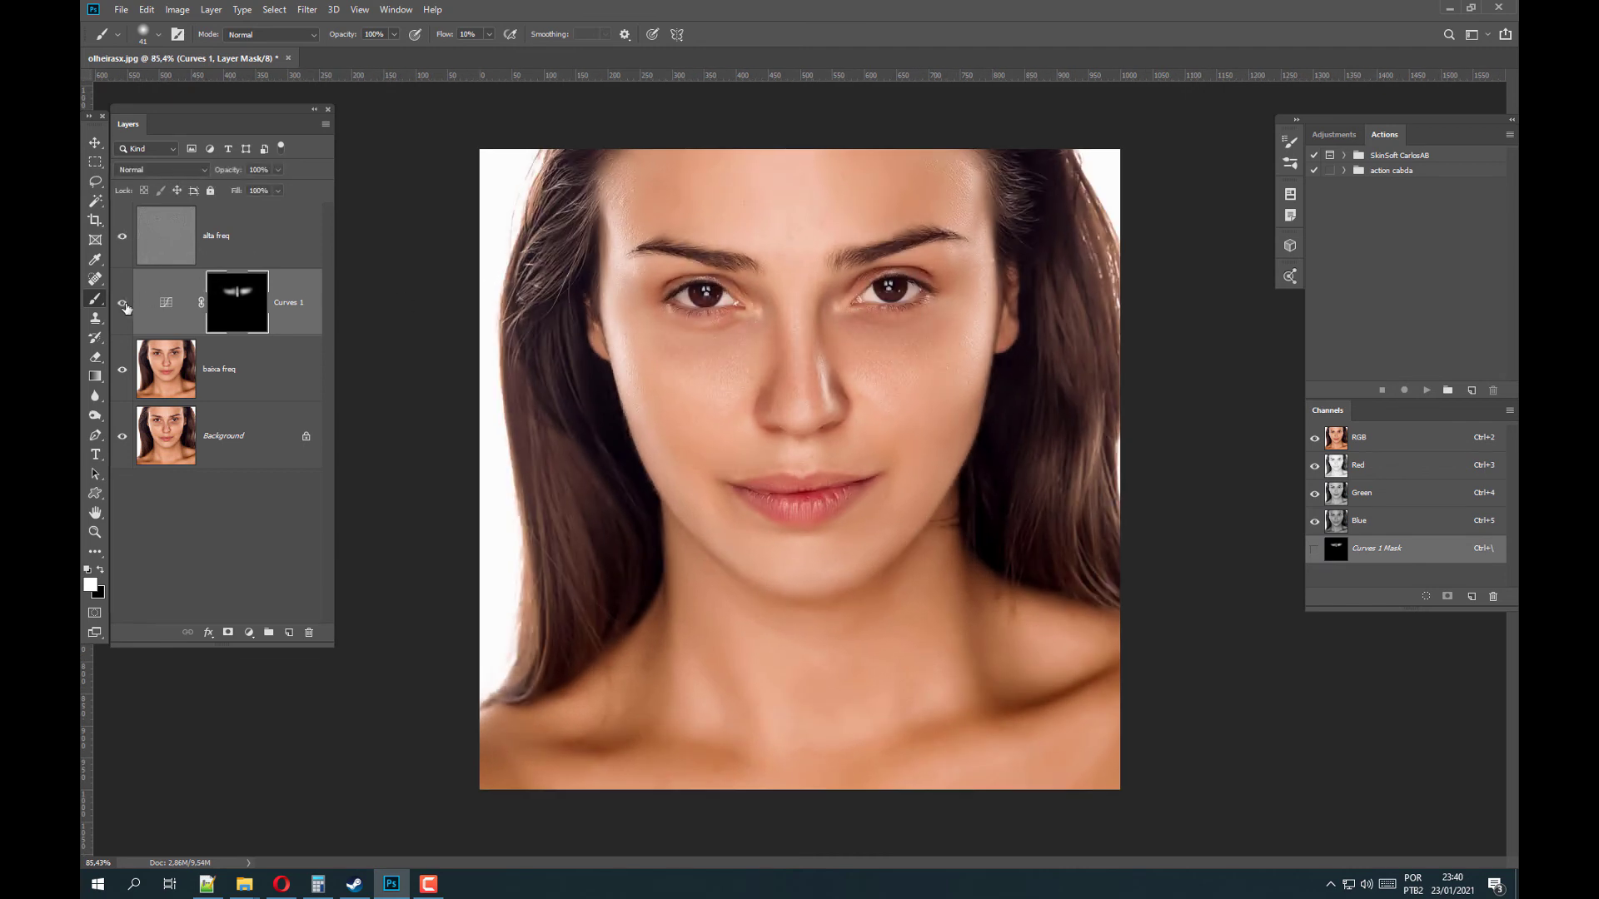
{"action": "left_click", "coordinate": [125, 307]}
{"action": "left_click", "coordinate": [124, 305]}
{"action": "key", "text": "ctrl+minus"}
{"action": "key", "text": "ctrl+0"}
{"action": "scroll", "coordinate": [889, 343], "scroll_direction": "up", "scroll_amount": 1}
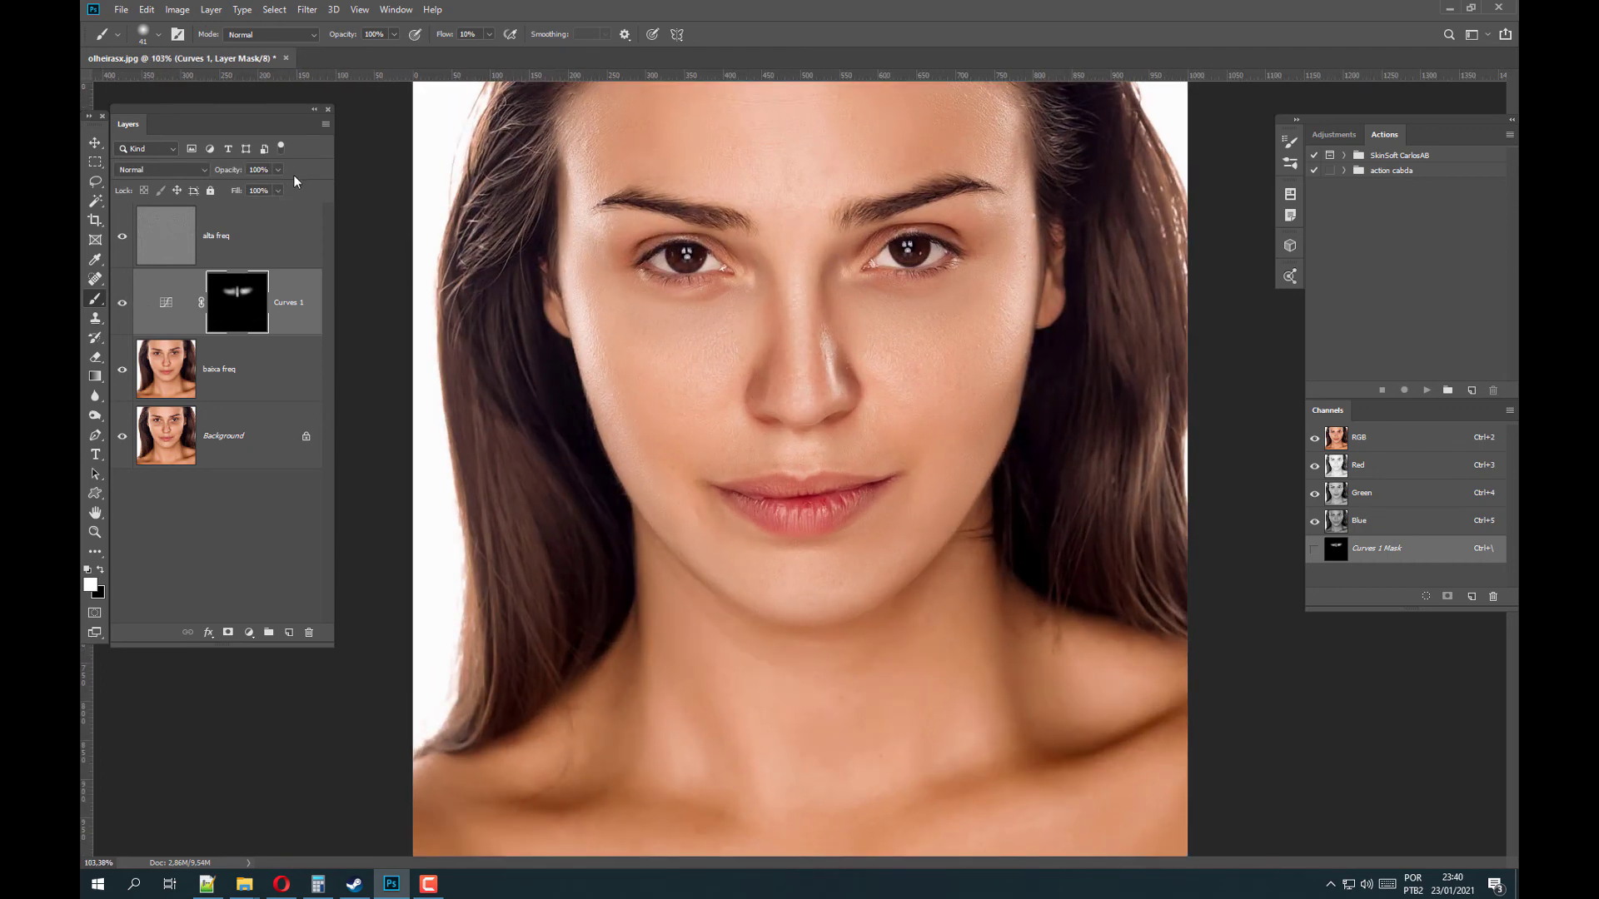
{"action": "scroll", "coordinate": [879, 285], "scroll_direction": "down", "scroll_amount": 1}
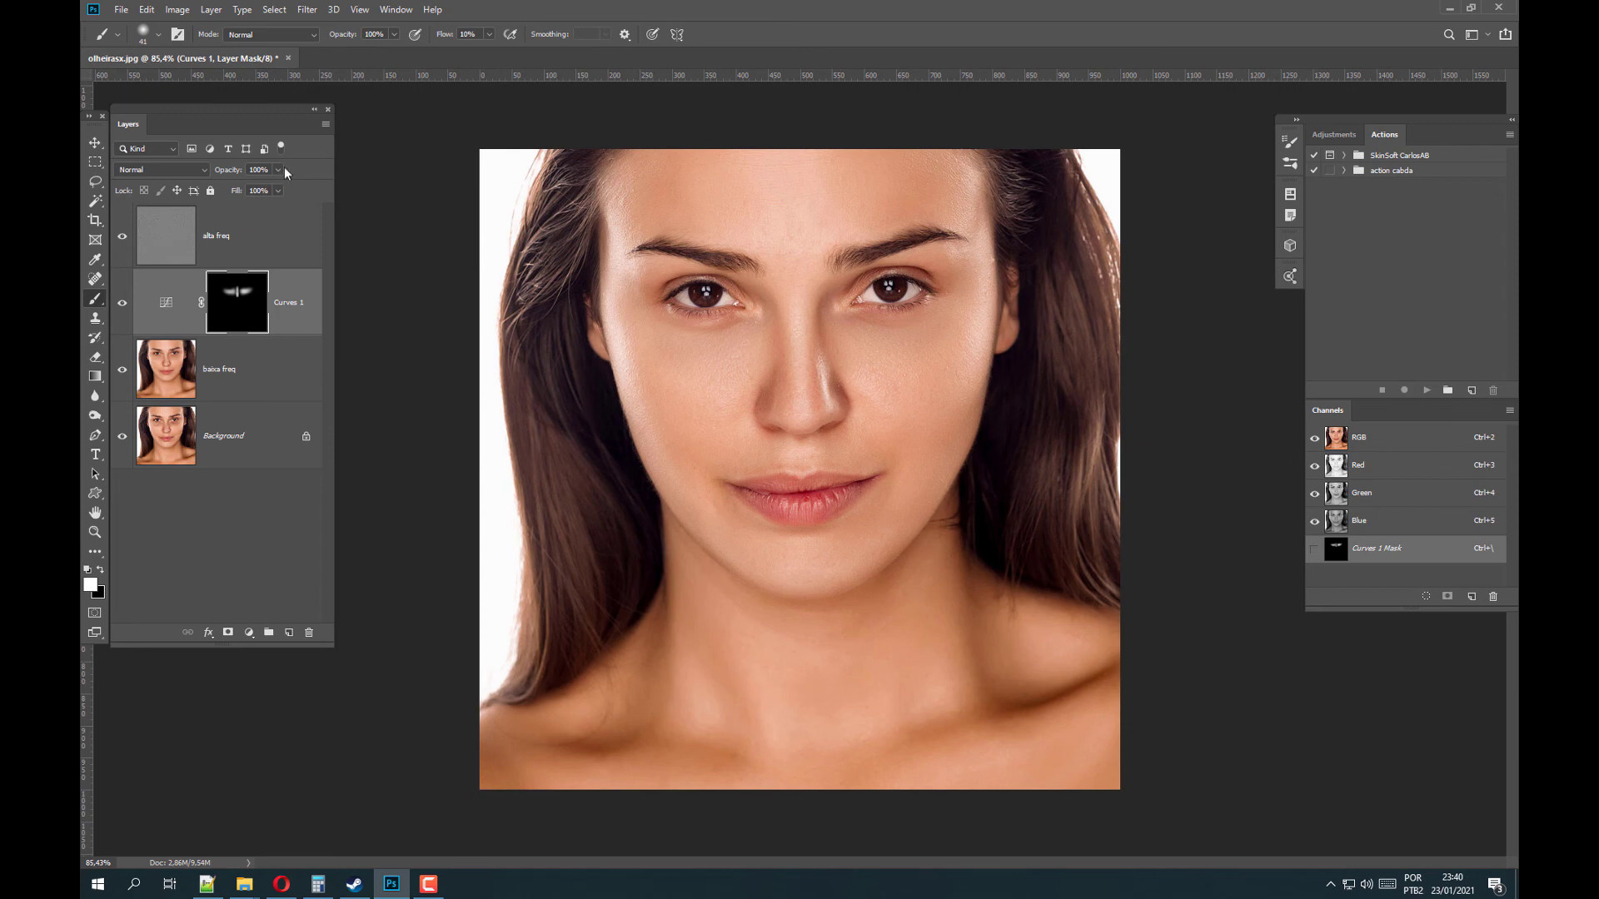
Lower the Curves 1 layer's opacity to 61% and check its effect against the unadjusted image.
{"action": "left_click_drag", "start_coordinate": [274, 185], "coordinate": [272, 186]}
{"action": "left_click", "coordinate": [125, 304]}
{"action": "left_click", "coordinate": [125, 304]}
{"action": "left_click", "coordinate": [125, 304]}
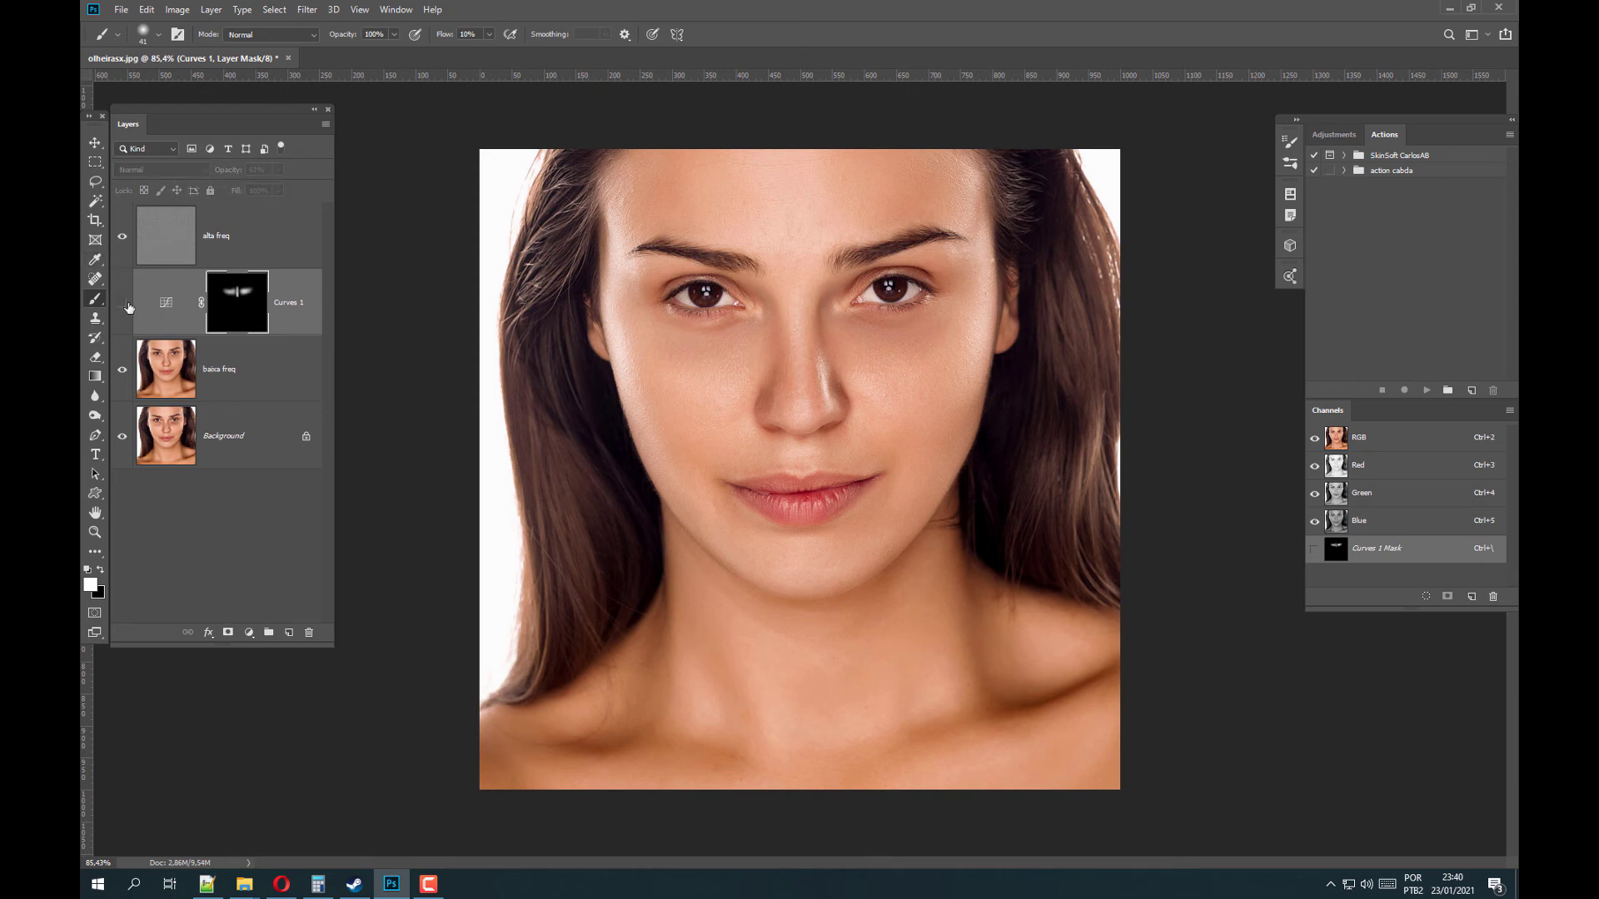
{"action": "left_click", "coordinate": [124, 304]}
Compare the softened brightening with the original Background layer and examine the eye and nose area.
{"action": "scroll", "coordinate": [896, 358], "scroll_direction": "down", "scroll_amount": 2}
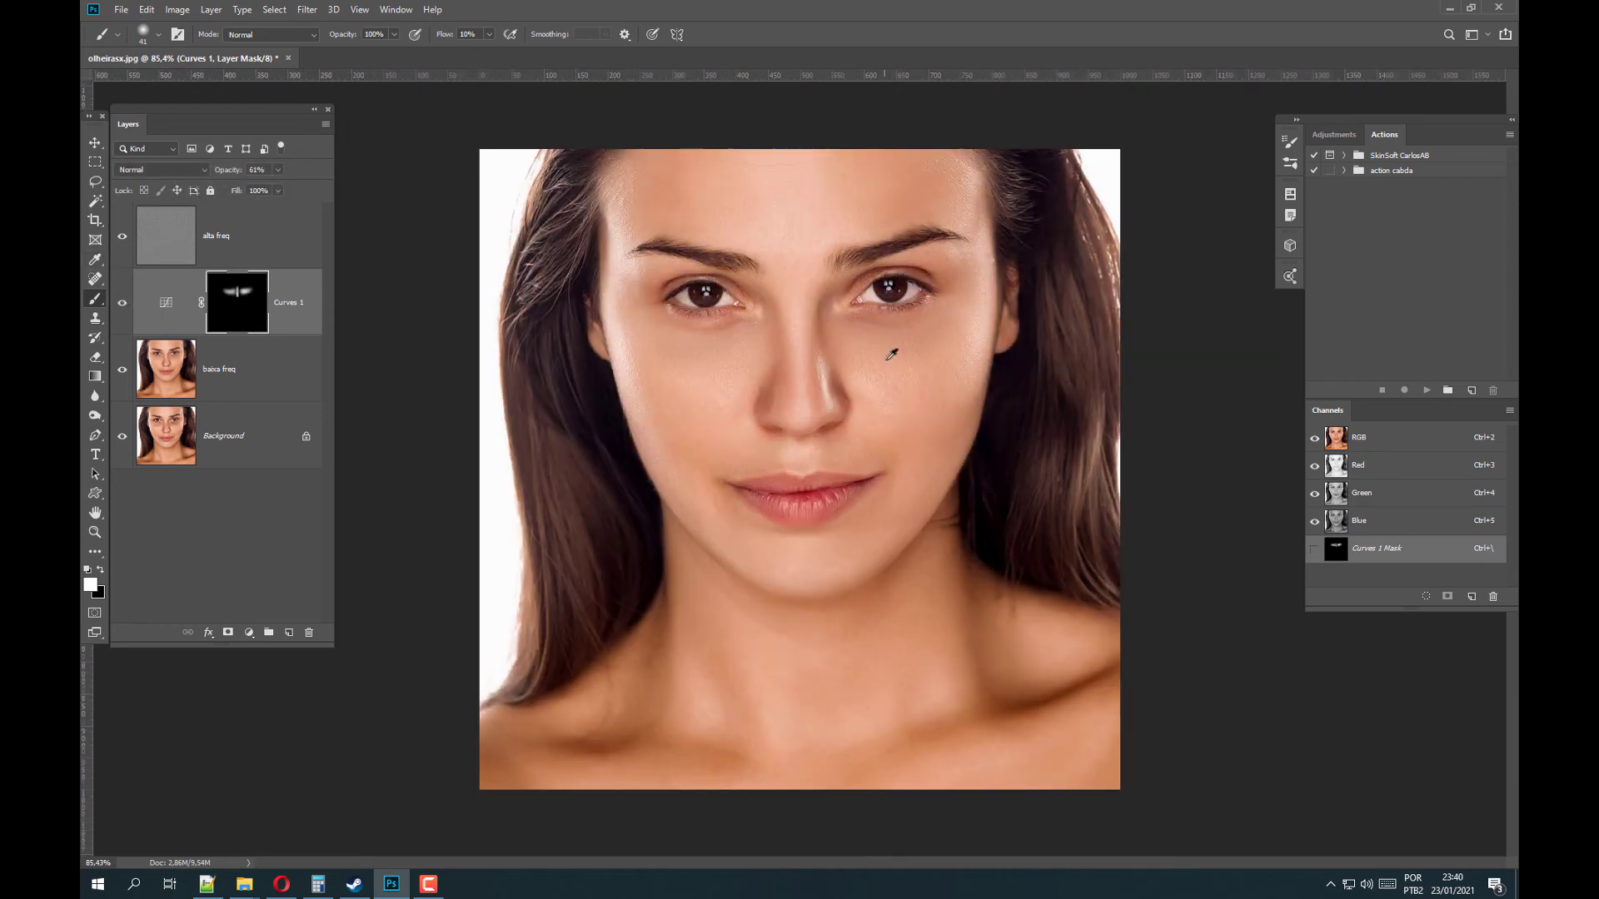
{"action": "left_click", "coordinate": [123, 438], "text": "alt"}
{"action": "left_click", "coordinate": [123, 438], "text": "alt"}
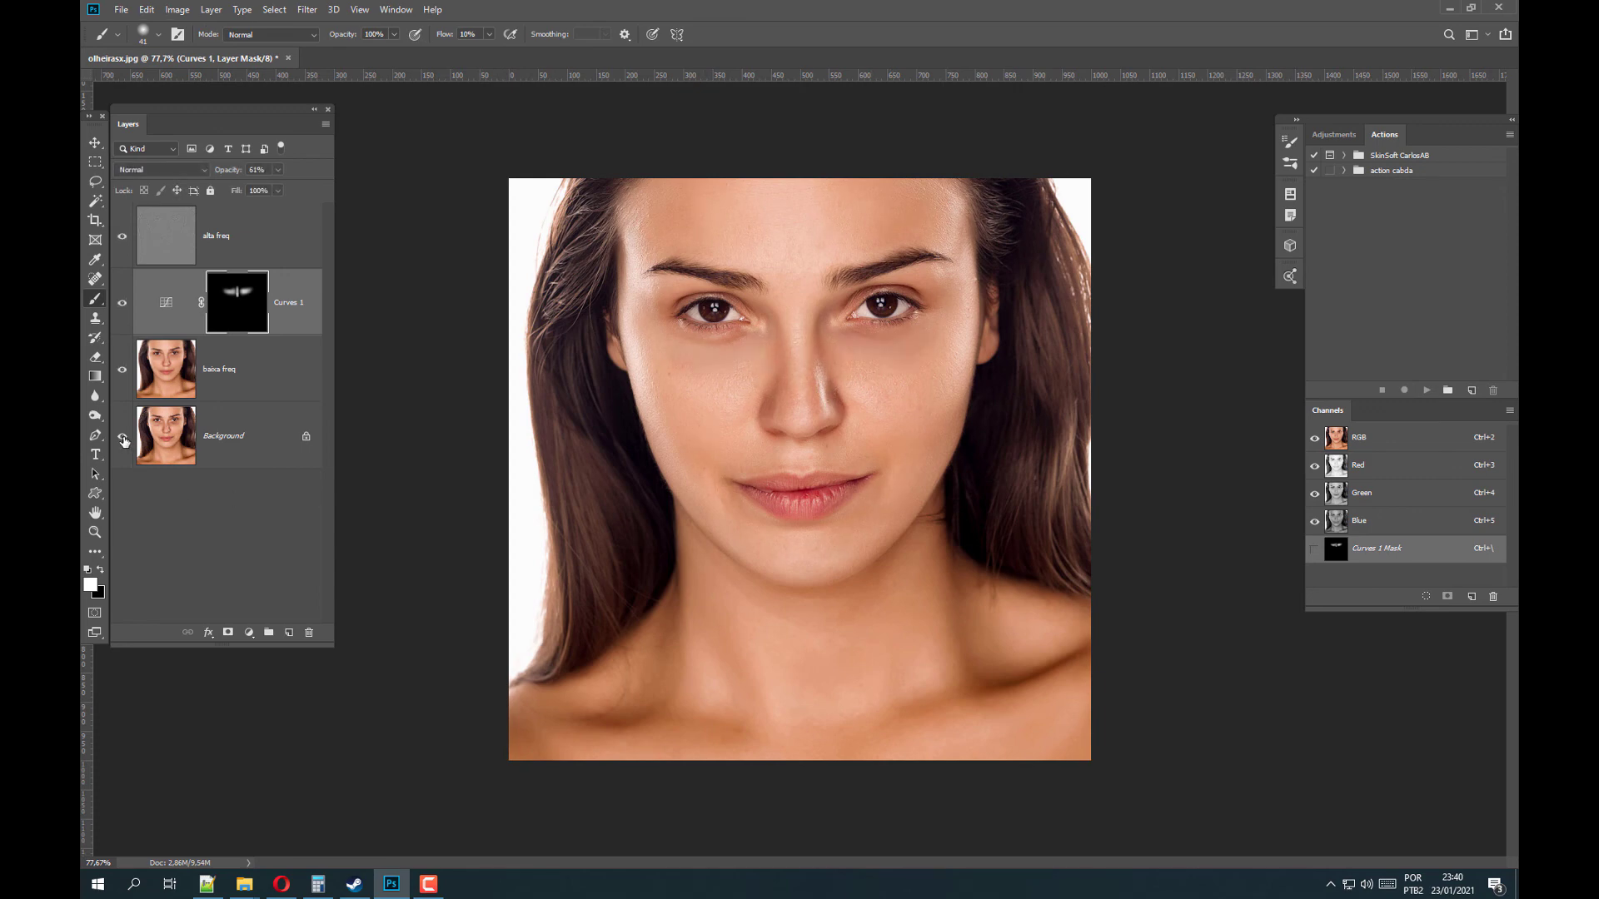
{"action": "left_click", "coordinate": [123, 438], "text": "alt"}
{"action": "left_click", "coordinate": [124, 438], "text": "alt"}
{"action": "left_click", "coordinate": [123, 438], "text": "alt"}
{"action": "left_click", "coordinate": [123, 438], "text": "alt"}
{"action": "scroll", "coordinate": [881, 327], "scroll_direction": "up", "scroll_amount": 2}
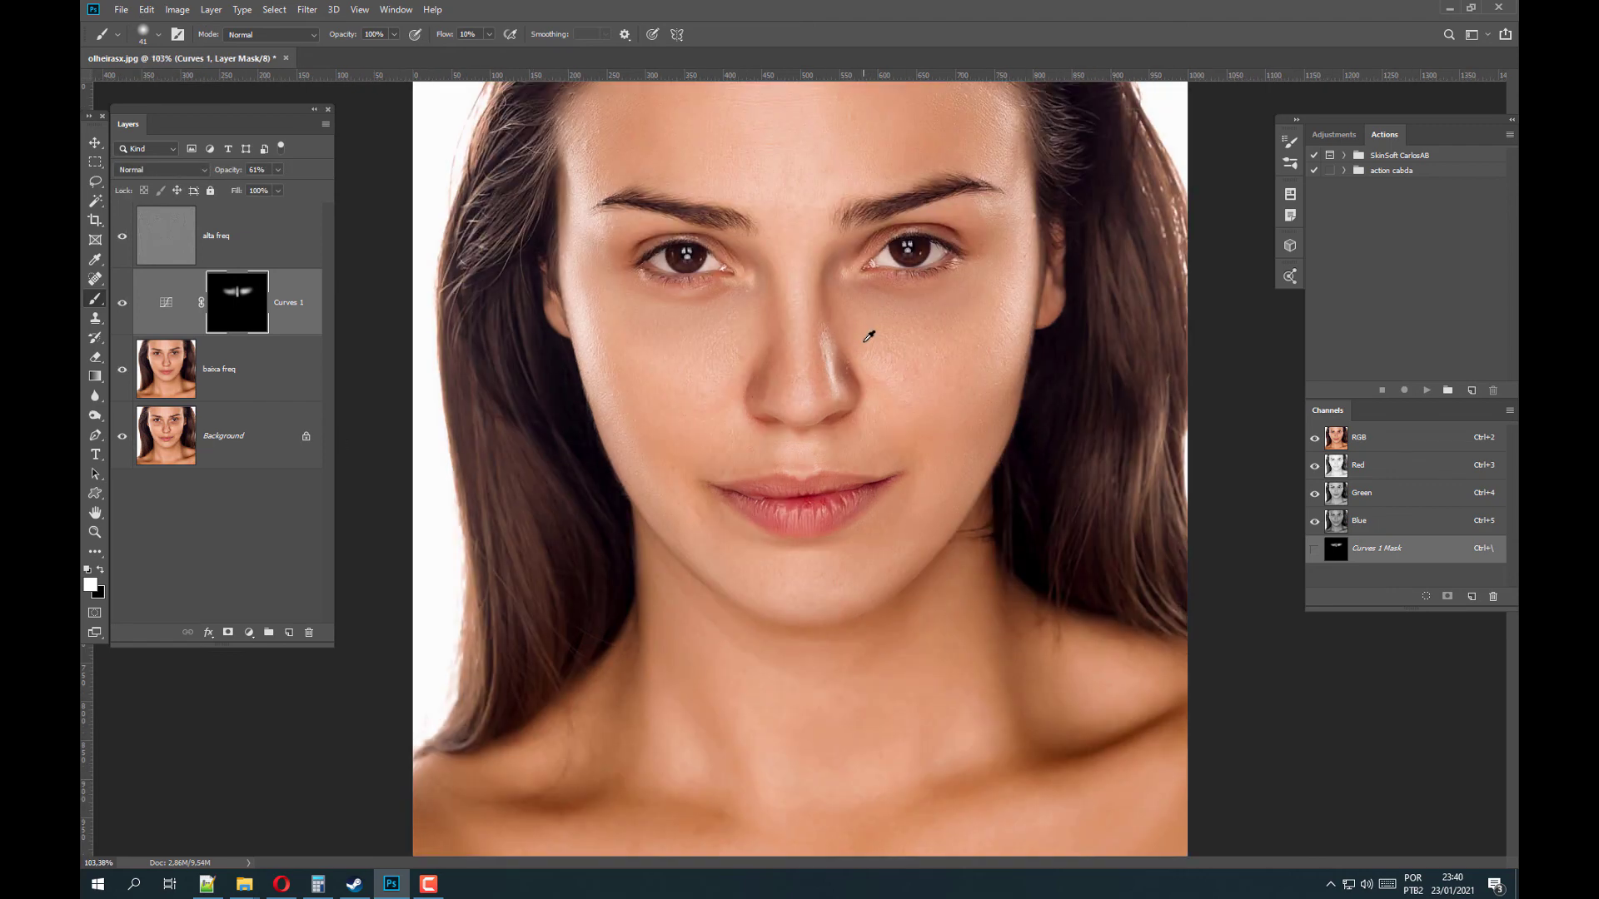
{"action": "scroll", "coordinate": [872, 338], "scroll_direction": "down", "scroll_amount": 1}
{"action": "scroll", "coordinate": [870, 336], "scroll_direction": "up", "scroll_amount": 1}
{"action": "scroll", "coordinate": [866, 332], "scroll_direction": "down", "scroll_amount": 1}
Add a Levels adjustment above alta freq with black input 7 and midtones 0.89, and set its opacity to 71%.
{"action": "left_click", "coordinate": [229, 250]}
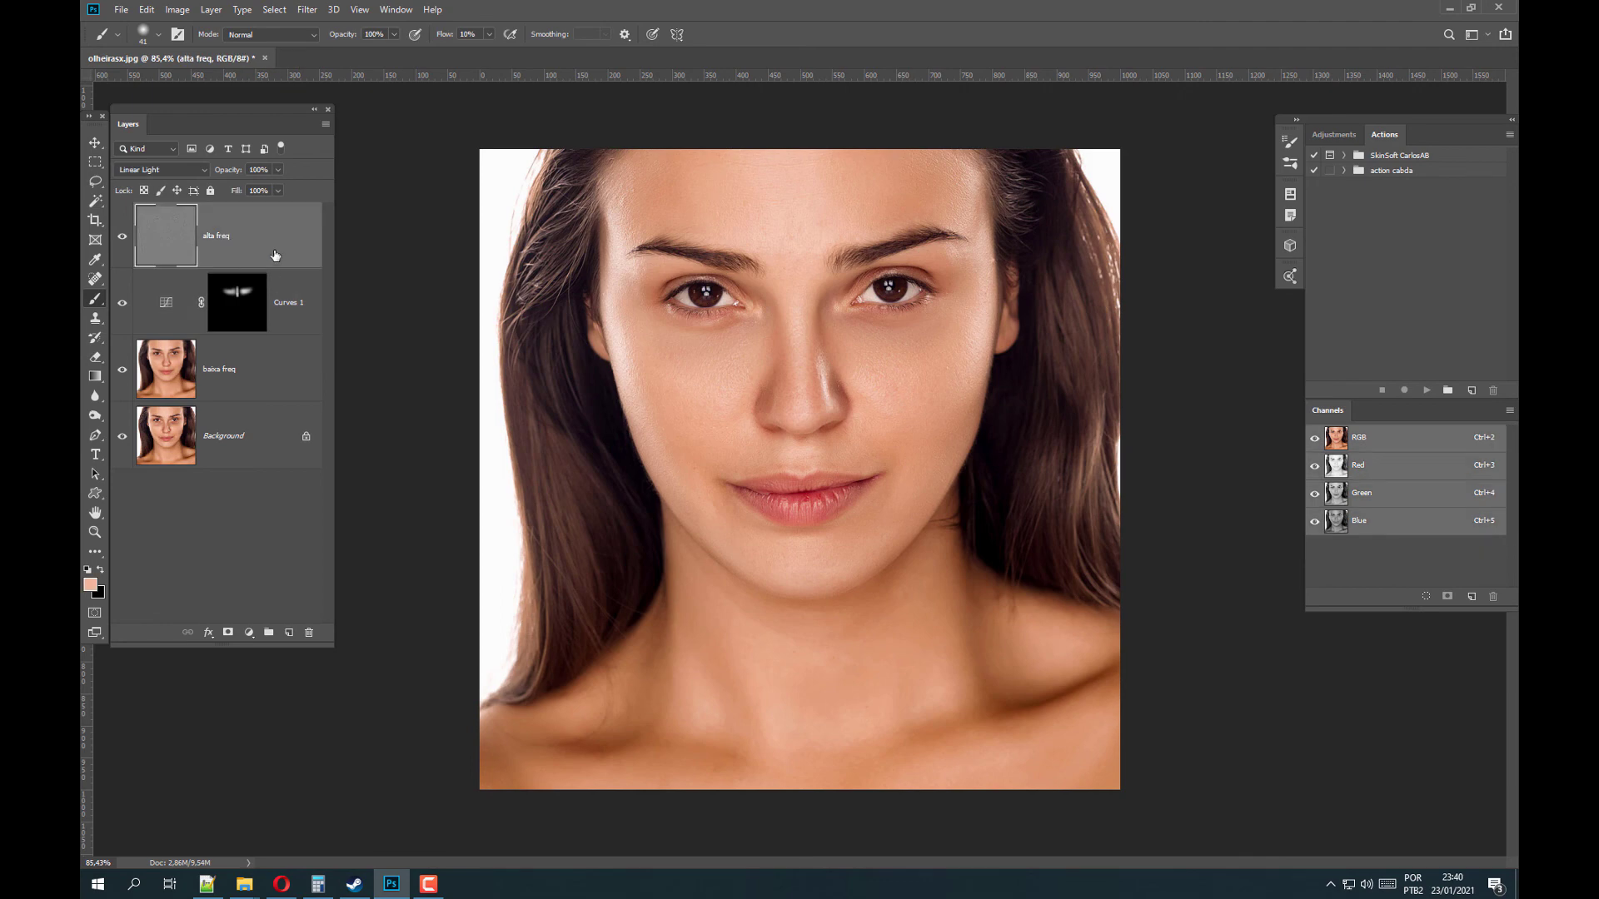
{"action": "left_click", "coordinate": [248, 632]}
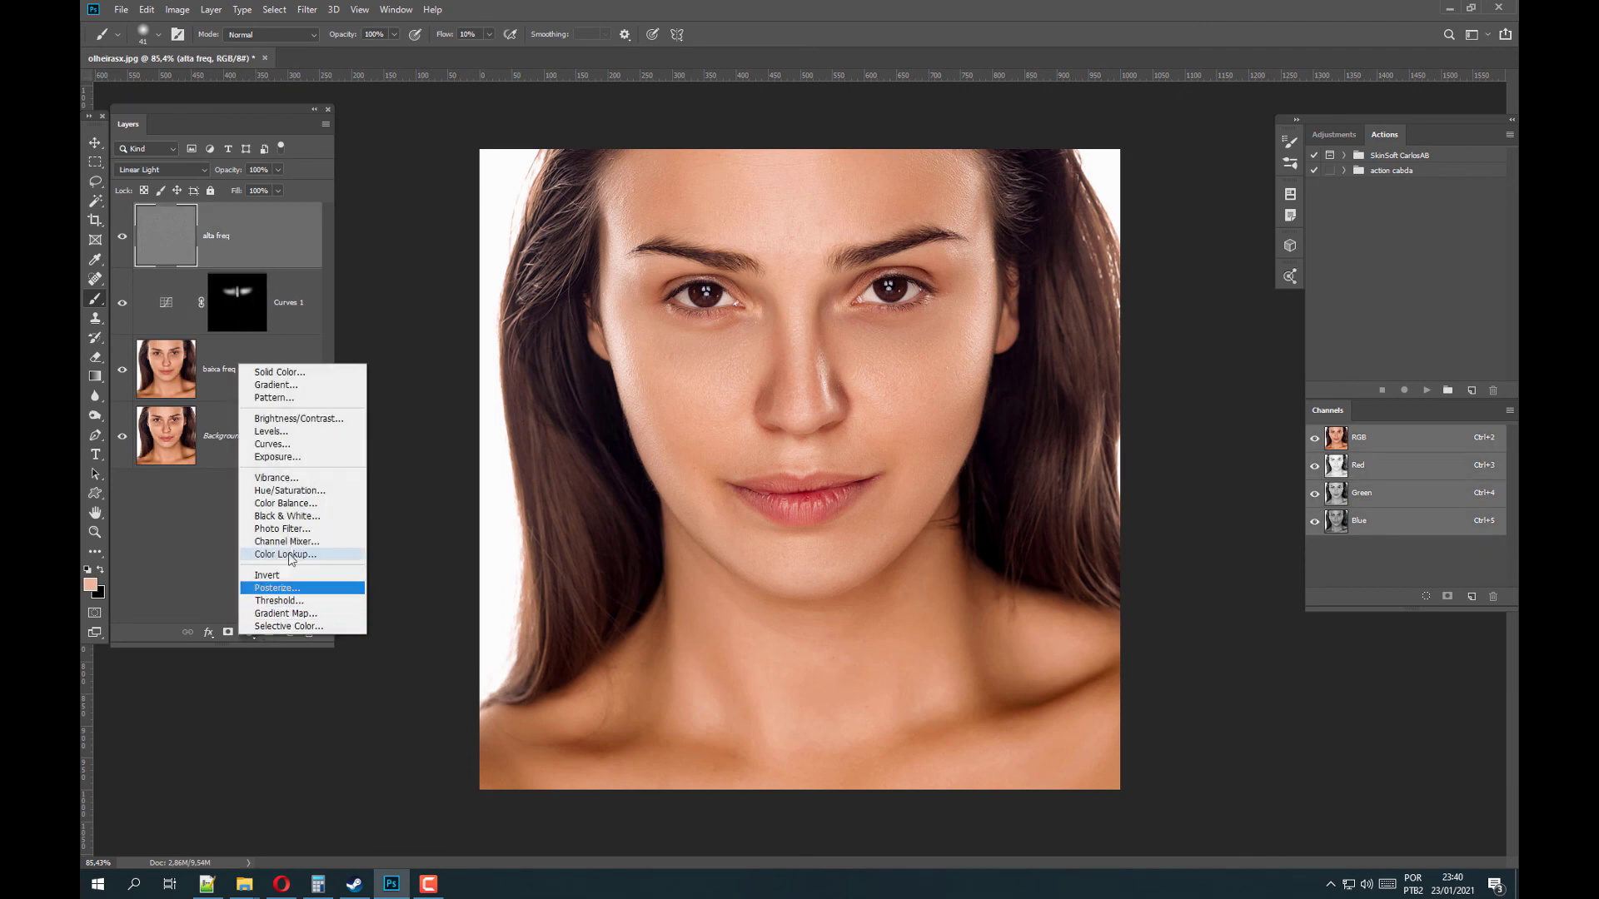
{"action": "left_click", "coordinate": [276, 431]}
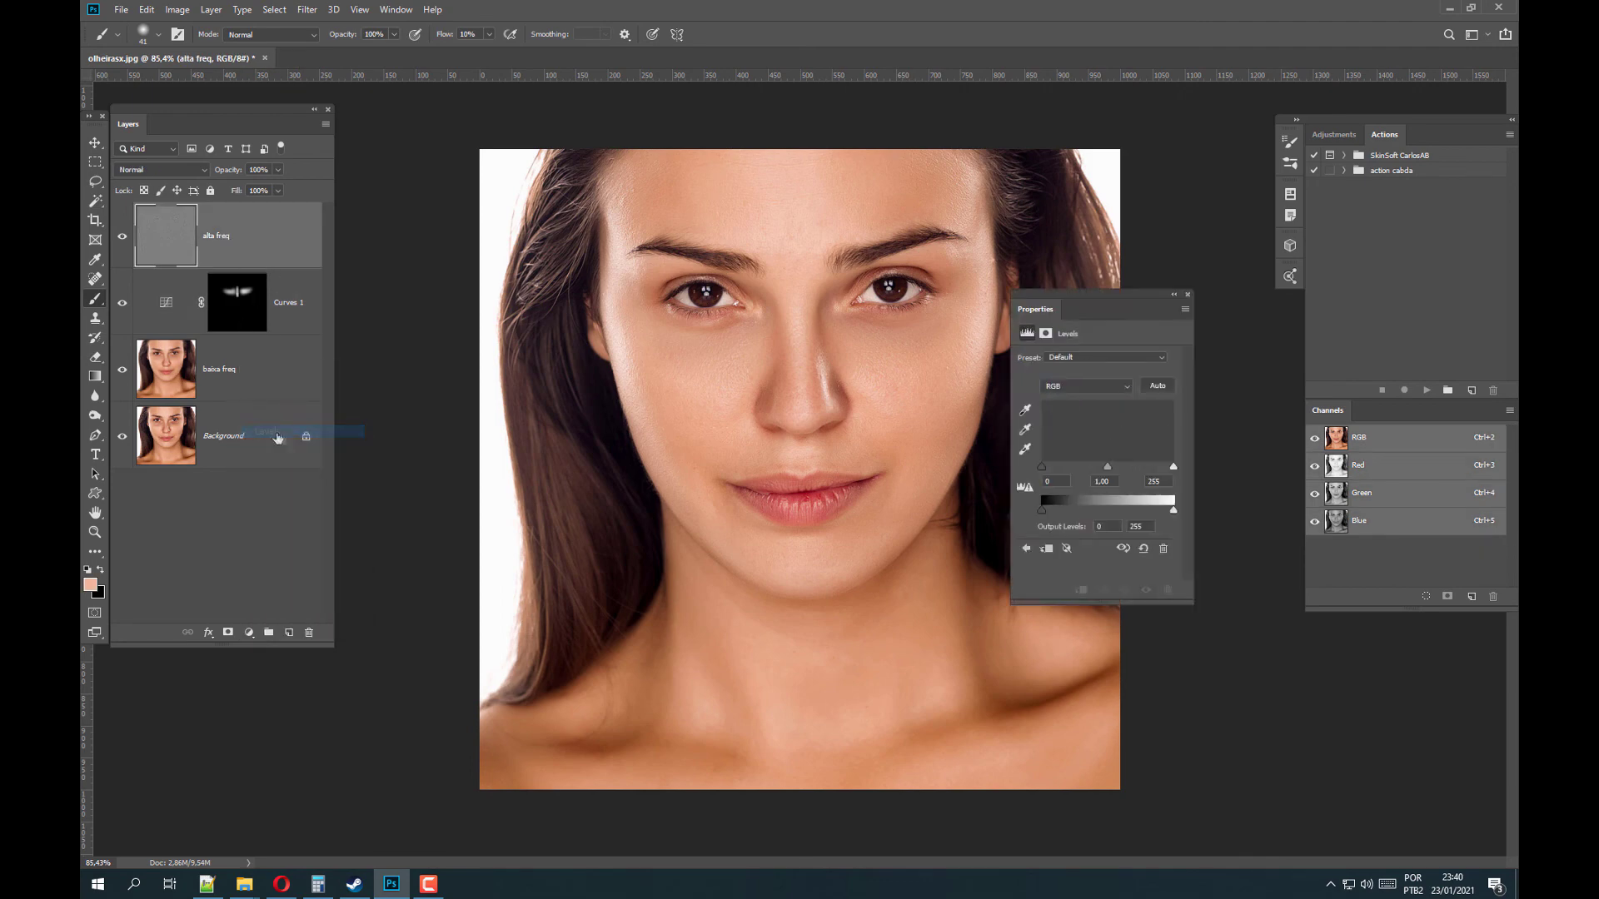
{"action": "left_click_drag", "start_coordinate": [1043, 469], "coordinate": [1117, 471]}
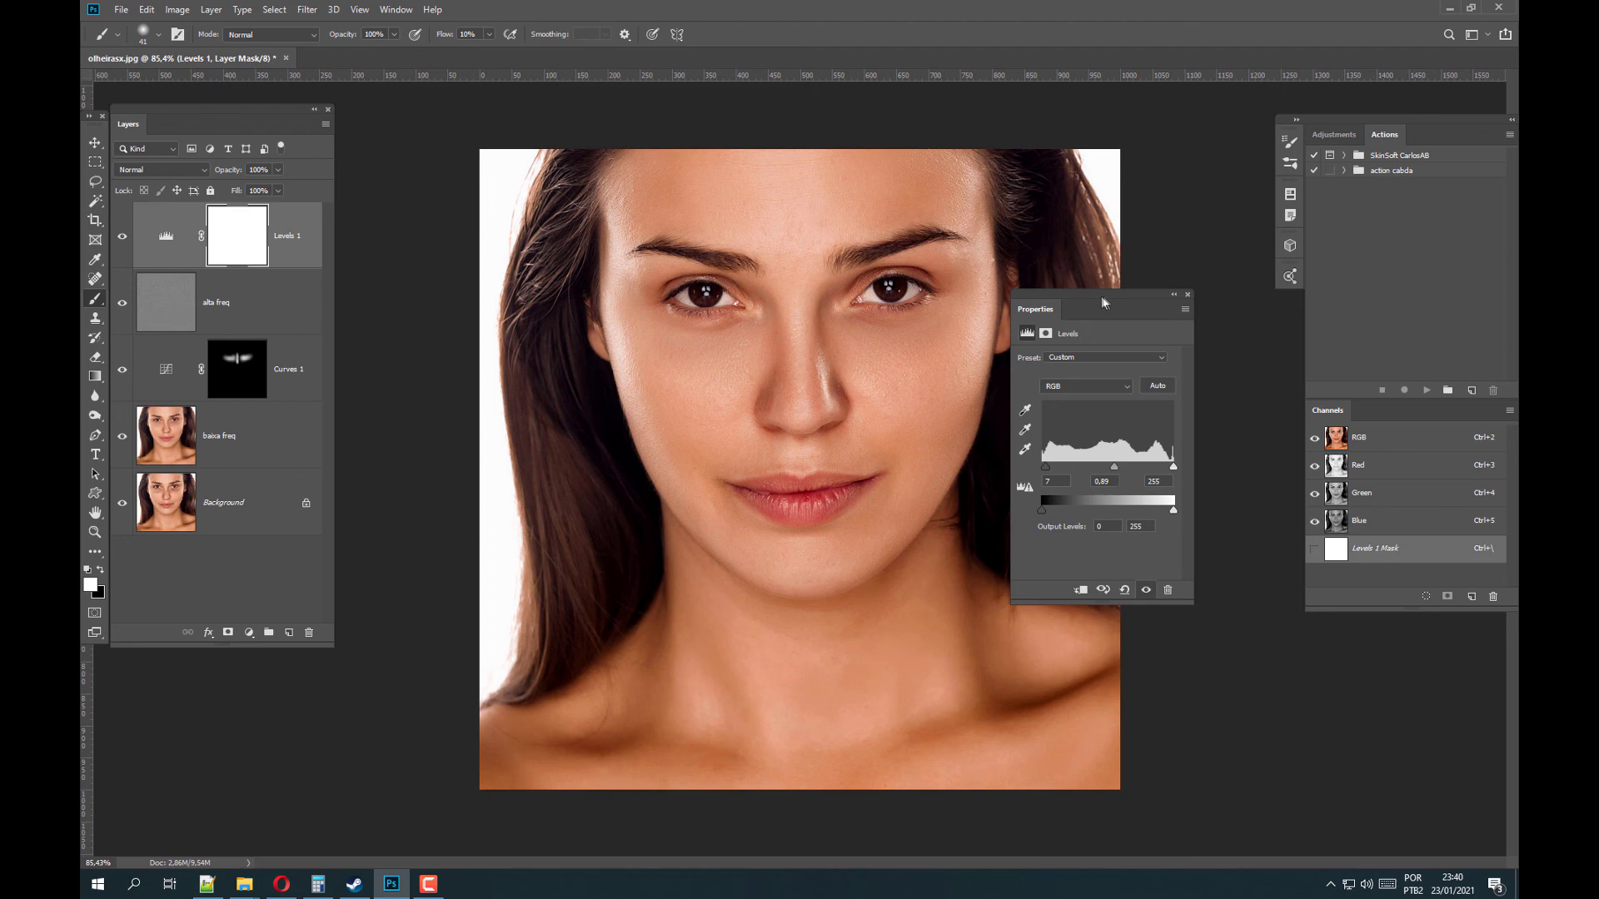
{"action": "left_click", "coordinate": [1188, 295]}
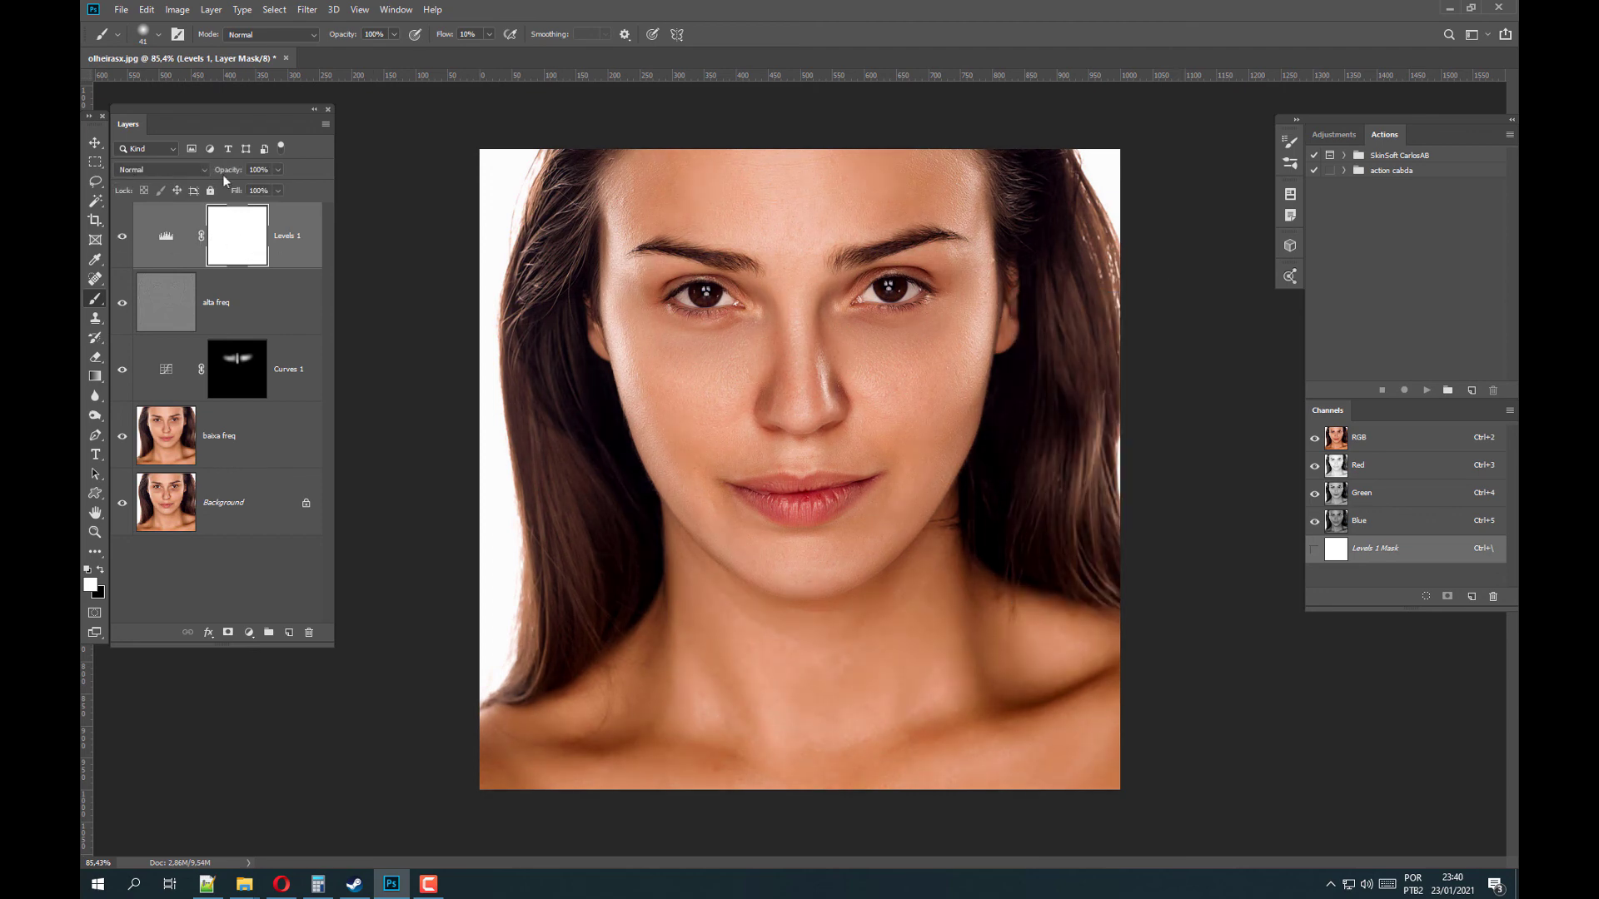
{"action": "left_click_drag", "start_coordinate": [279, 189], "coordinate": [259, 191]}
{"action": "left_click", "coordinate": [112, 243]}
Compare the complete retouch with the original Background layer and inspect the face at different magnifications.
{"action": "left_click", "coordinate": [123, 504], "text": "alt"}
{"action": "left_click", "coordinate": [122, 504], "text": "alt"}
{"action": "left_click", "coordinate": [123, 504], "text": "alt"}
{"action": "left_click", "coordinate": [122, 504], "text": "alt"}
{"action": "scroll", "coordinate": [799, 462], "scroll_direction": "up", "scroll_amount": 2}
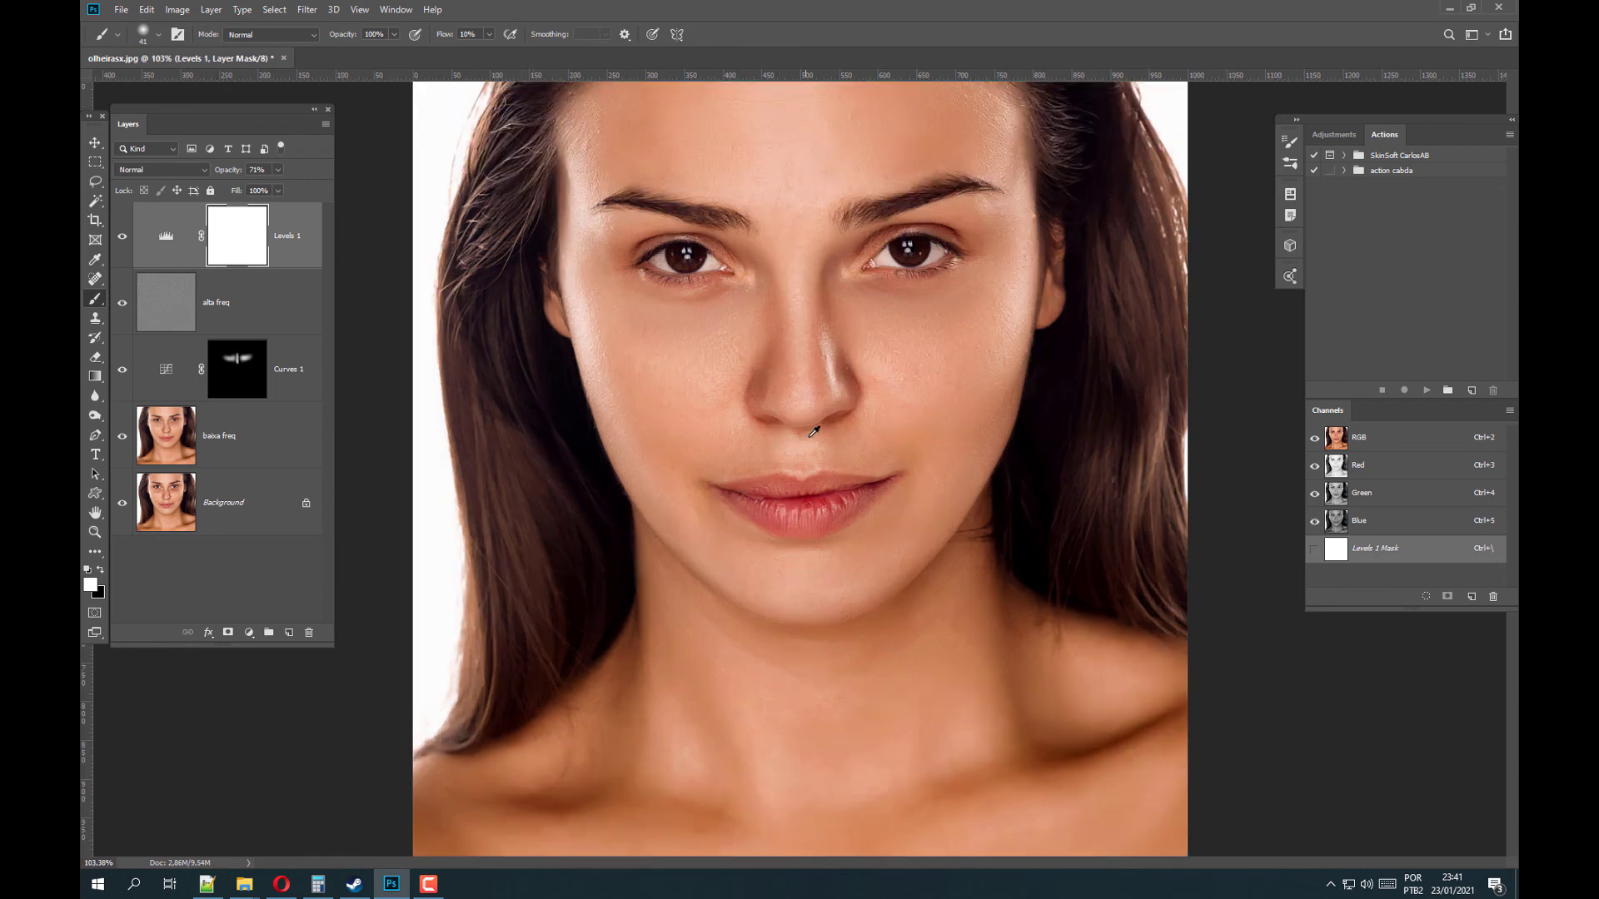
{"action": "scroll", "coordinate": [812, 466], "scroll_direction": "down", "scroll_amount": 1}
{"action": "scroll", "coordinate": [820, 479], "scroll_direction": "up", "scroll_amount": 1}
{"action": "scroll", "coordinate": [825, 483], "scroll_direction": "down", "scroll_amount": 1}
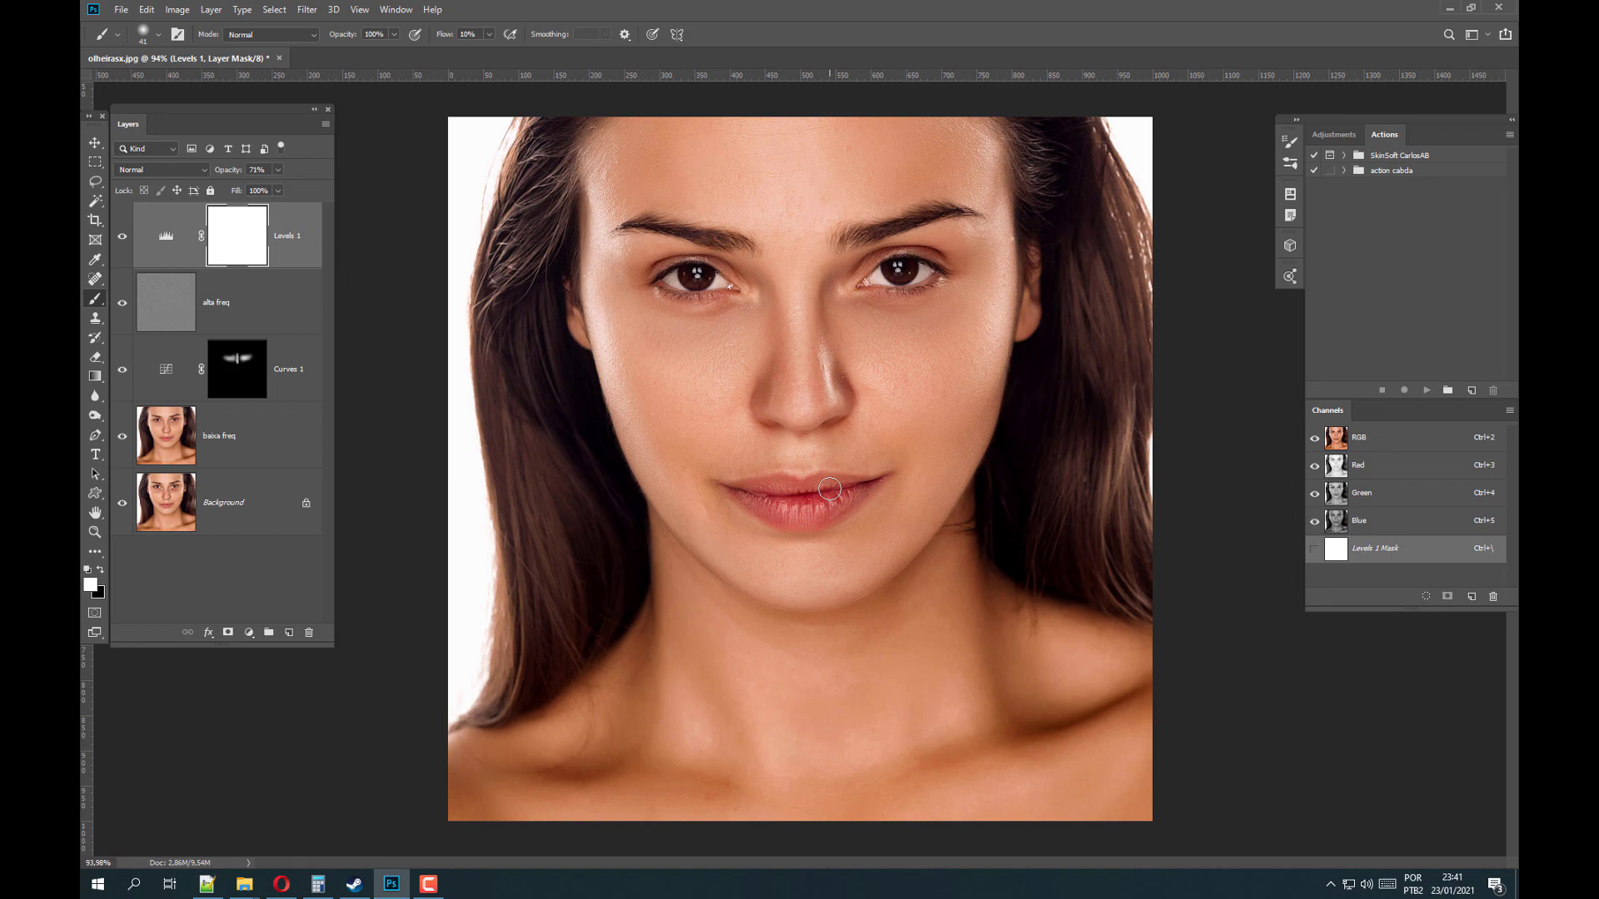
{"action": "scroll", "coordinate": [830, 489], "scroll_direction": "up", "scroll_amount": 2}
{"action": "scroll", "coordinate": [837, 484], "scroll_direction": "down", "scroll_amount": 1}
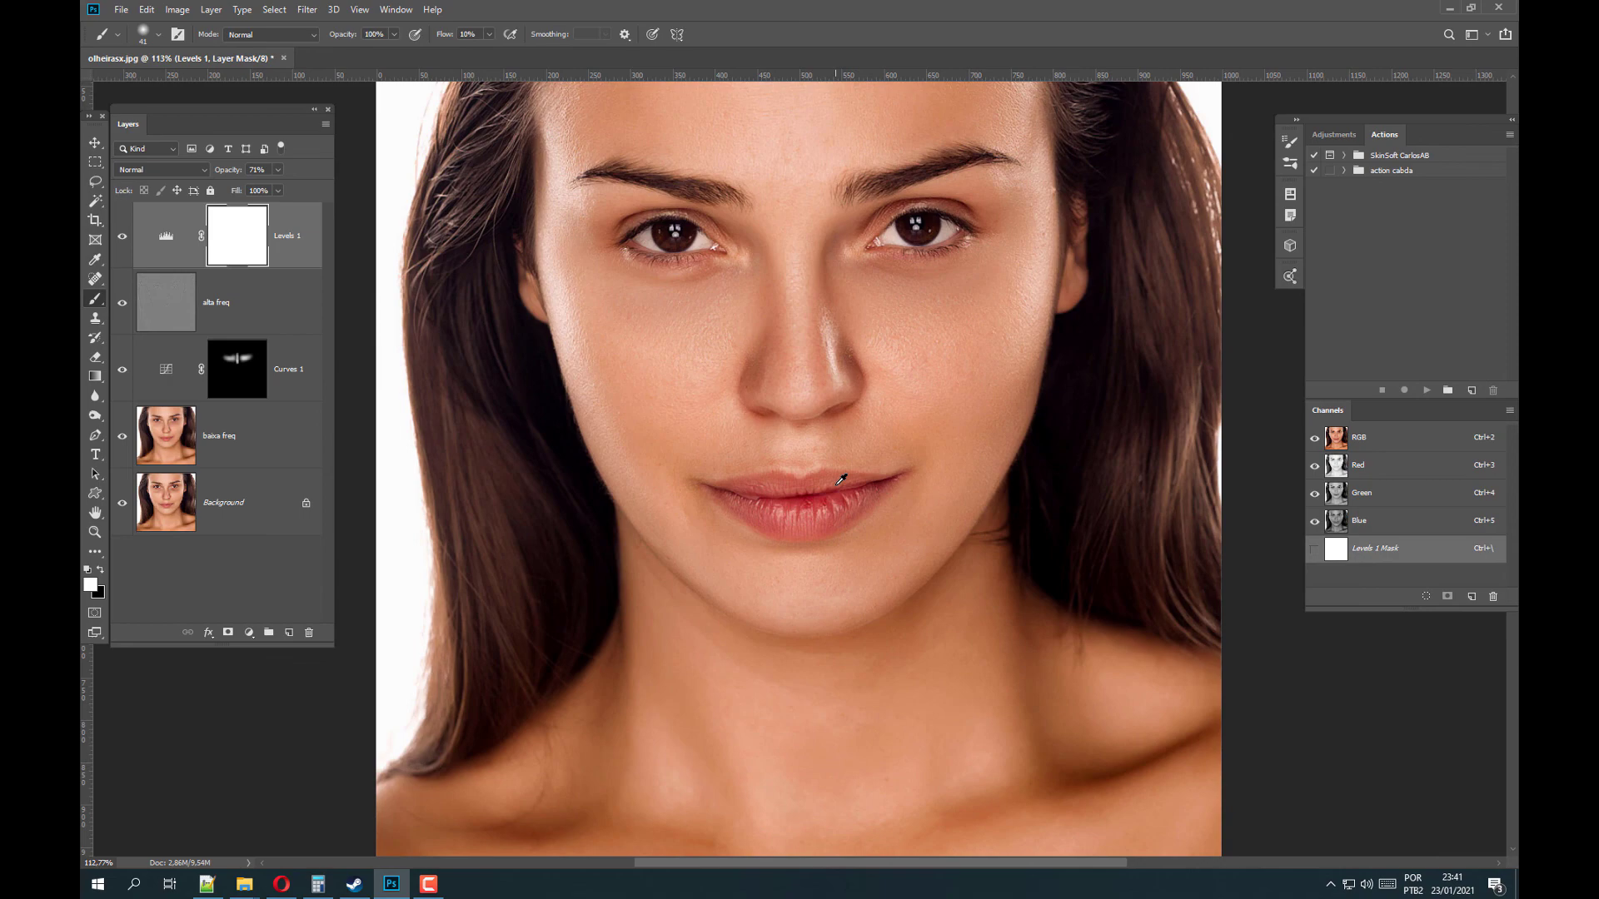
{"action": "scroll", "coordinate": [781, 246], "scroll_direction": "down", "scroll_amount": 1}
{"action": "scroll", "coordinate": [921, 437], "scroll_direction": "up", "scroll_amount": 2}
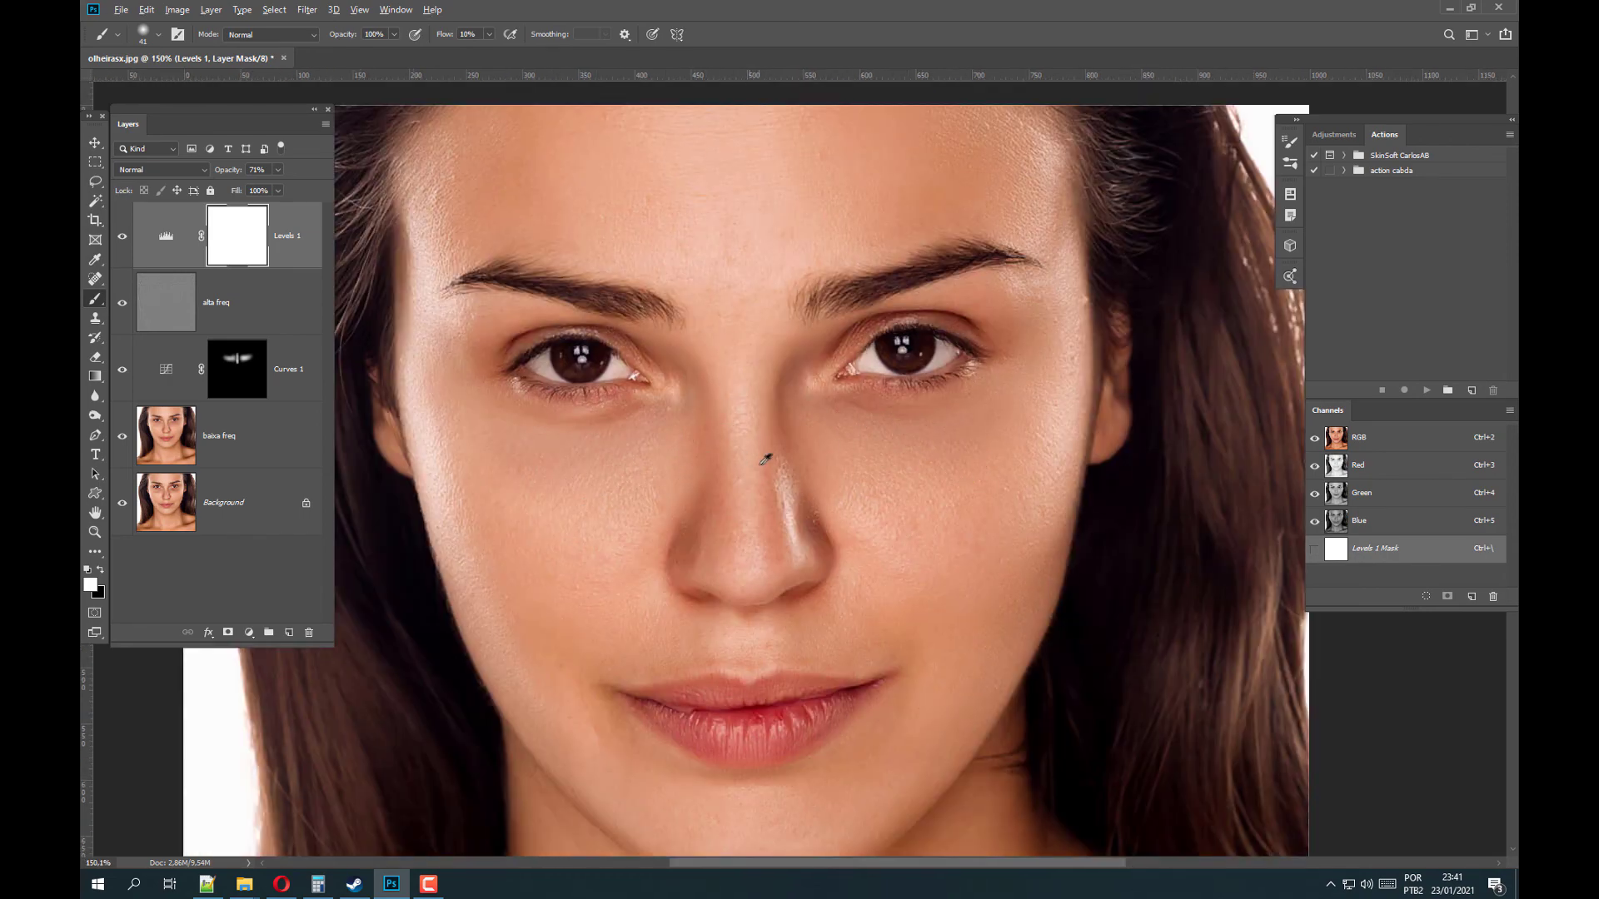
{"action": "scroll", "coordinate": [767, 463], "scroll_direction": "down", "scroll_amount": 3}
{"action": "scroll", "coordinate": [803, 457], "scroll_direction": "up", "scroll_amount": 1}
{"action": "scroll", "coordinate": [807, 458], "scroll_direction": "down", "scroll_amount": 1}
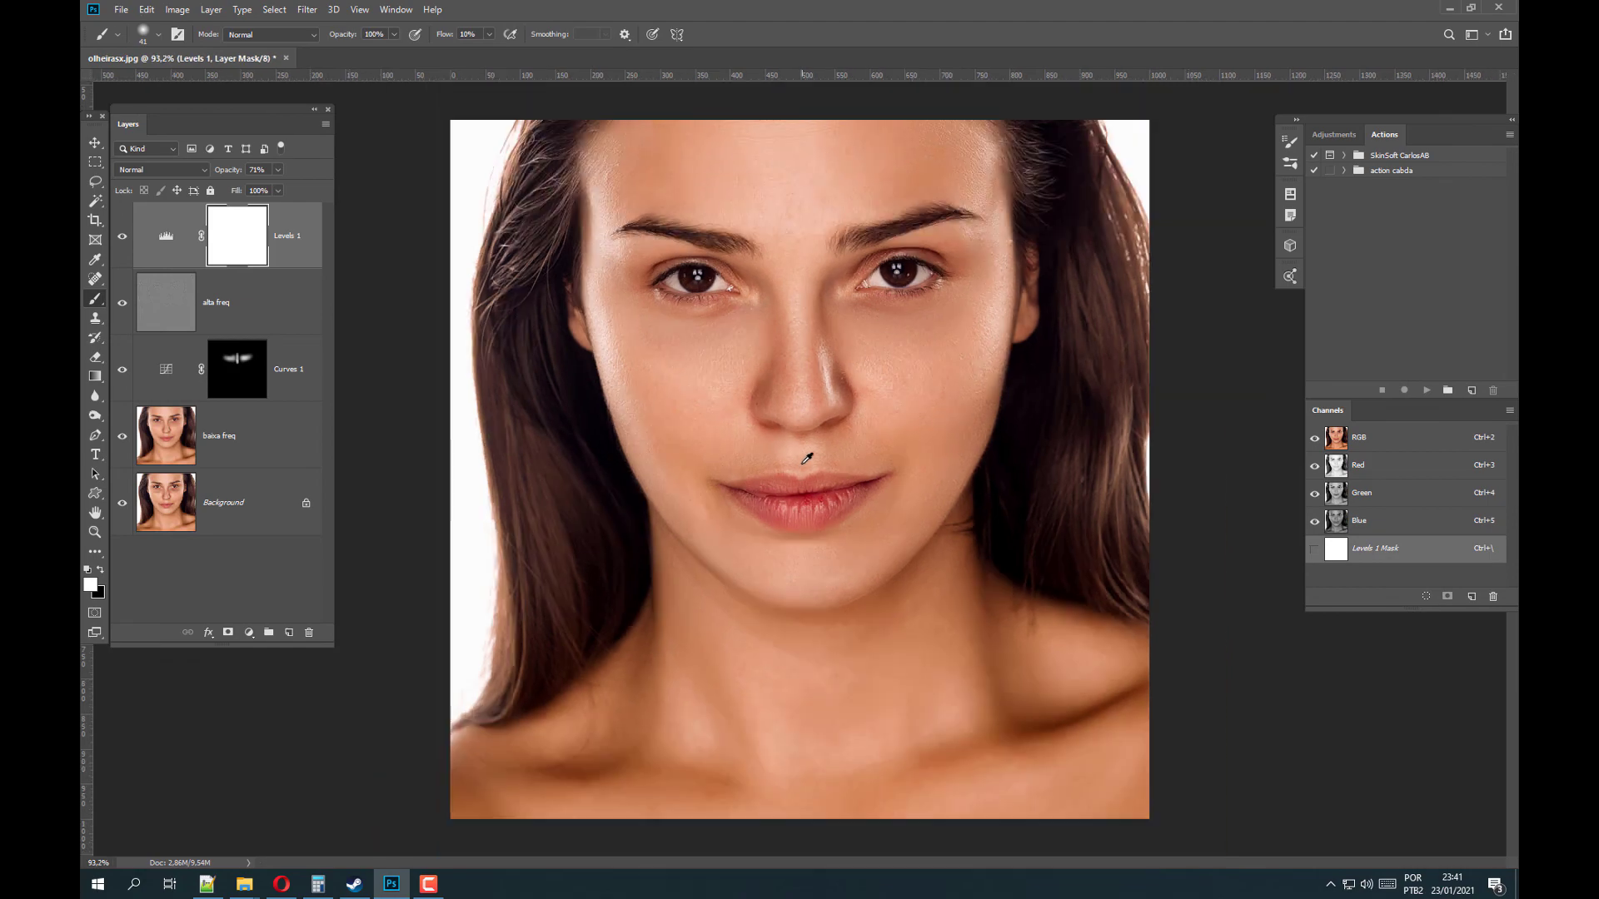
{"action": "scroll", "coordinate": [807, 458], "scroll_direction": "up", "scroll_amount": 1}
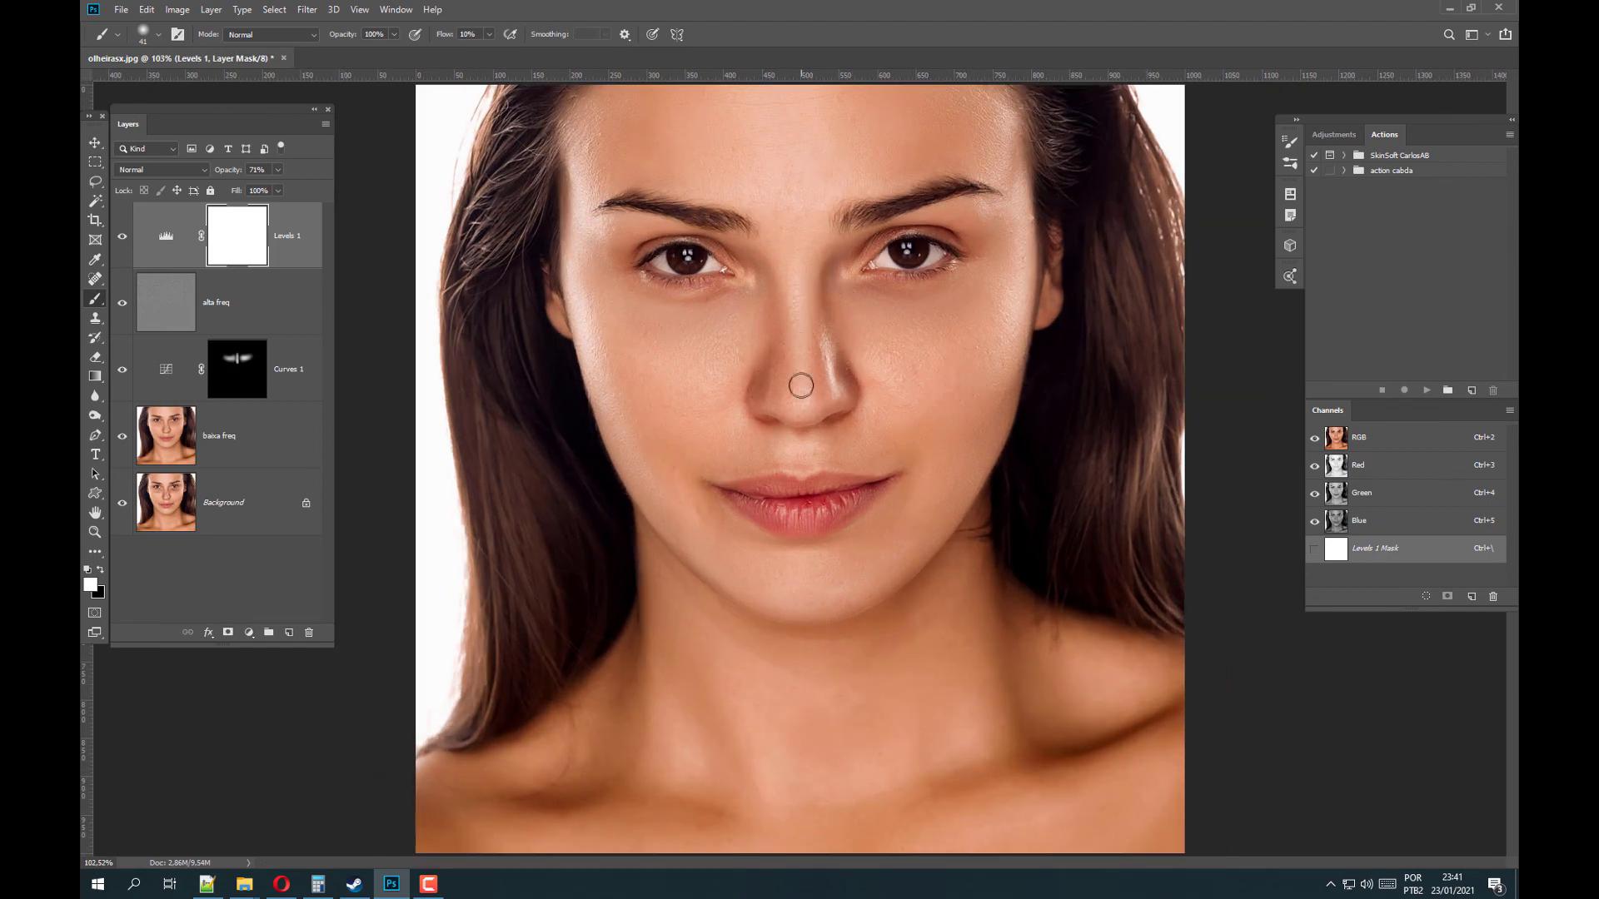